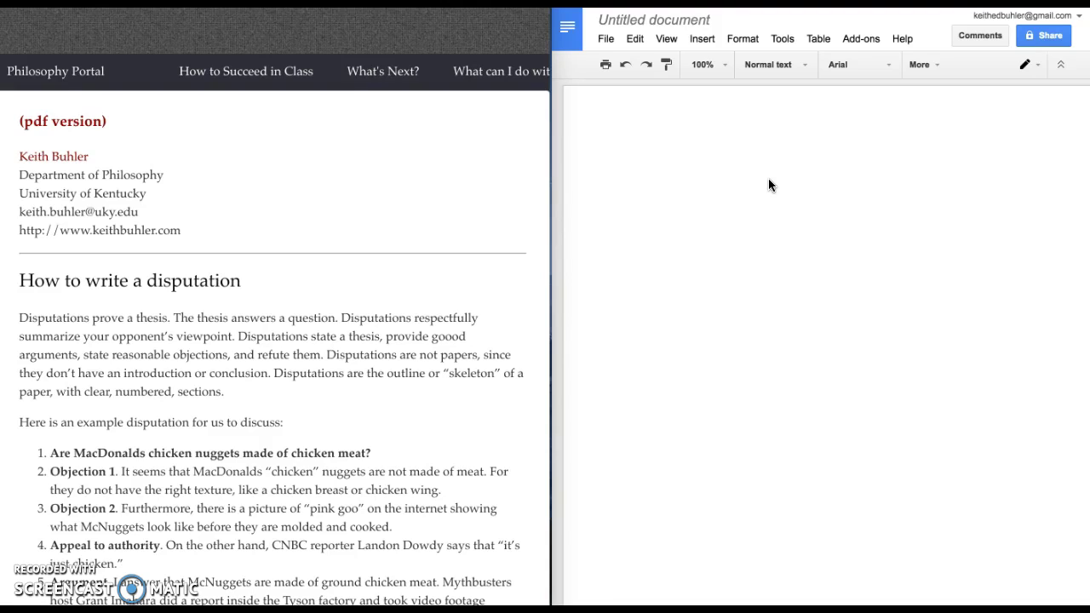
Open the Philosophy Portal page of the course website and skim its introduction
{"action": "left_click", "coordinate": [253, 61]}
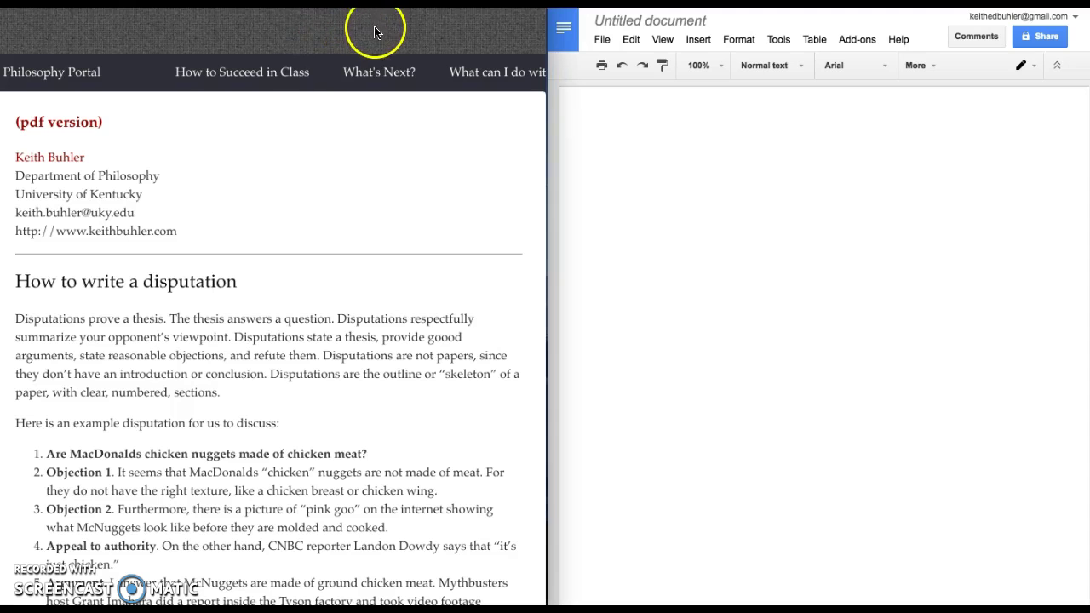
{"action": "left_click", "coordinate": [51, 72]}
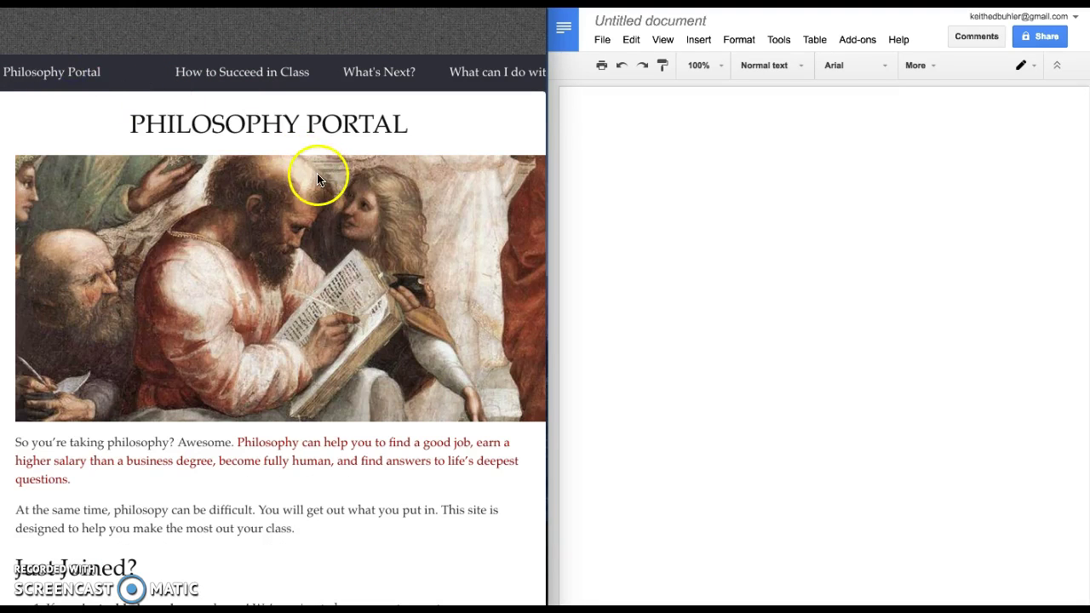
{"action": "scroll", "coordinate": [315, 341], "scroll_direction": "down", "scroll_amount": 5}
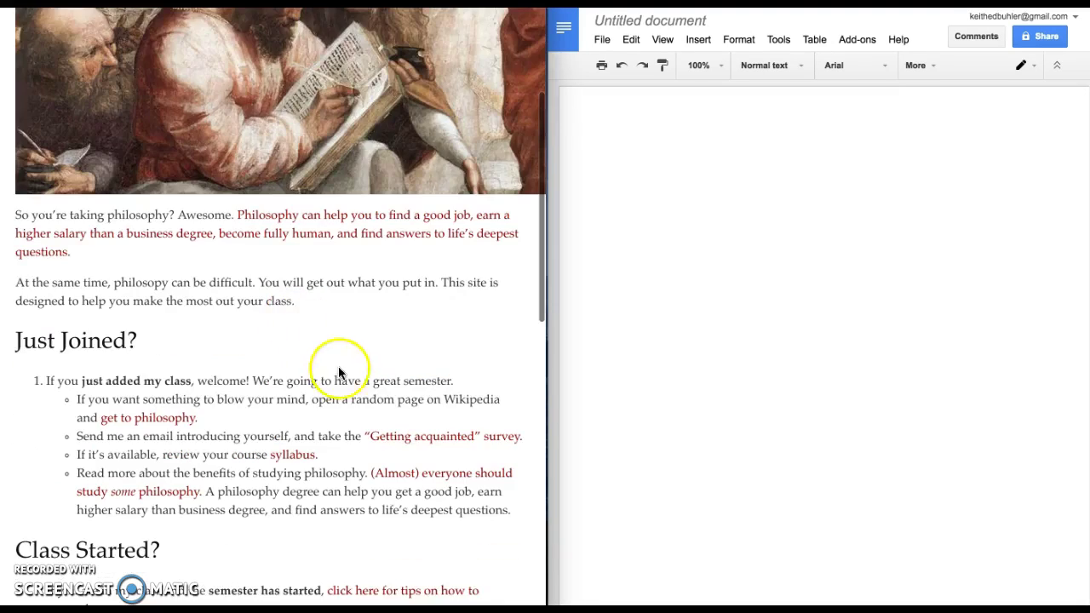
{"action": "scroll", "coordinate": [338, 338], "scroll_direction": "up", "scroll_amount": 5}
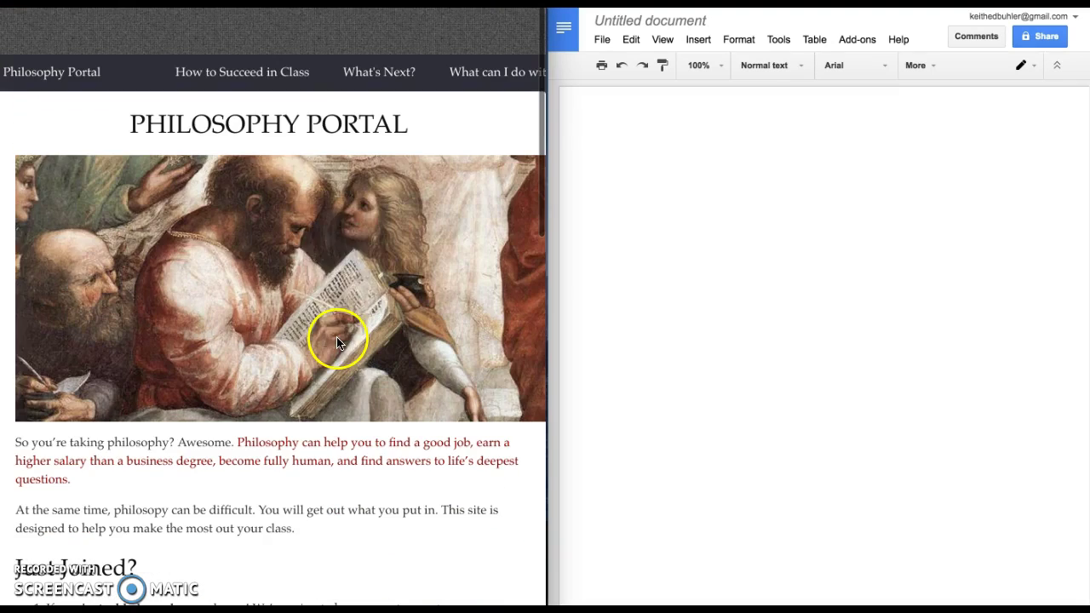
Open the How to Succeed in Class page and review its tips through the section on writing philosophy papers
{"action": "left_click", "coordinate": [256, 81]}
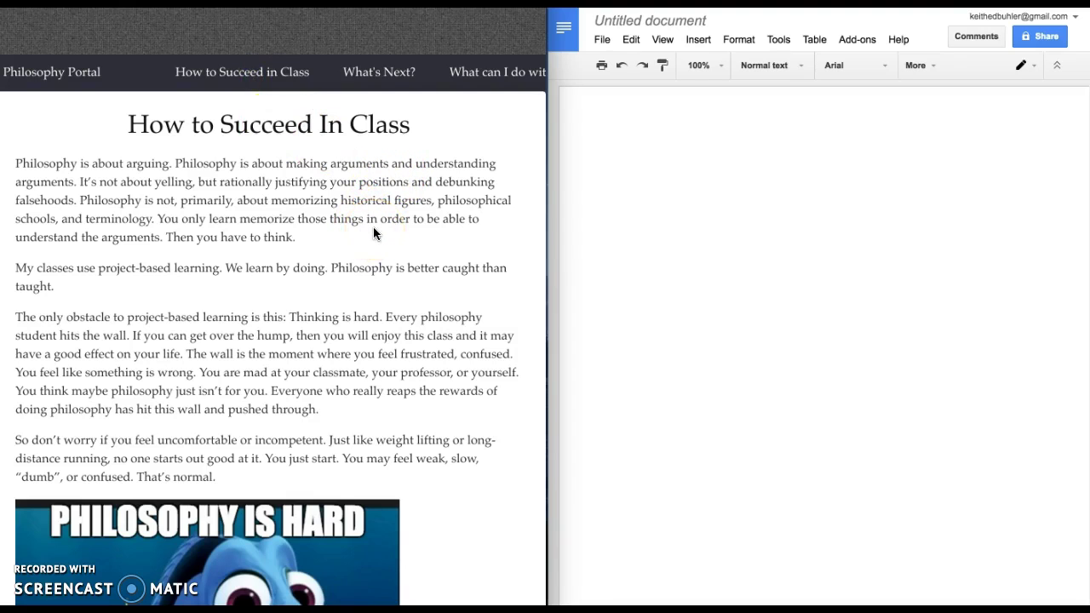
{"action": "scroll", "coordinate": [372, 228], "scroll_direction": "down", "scroll_amount": 5}
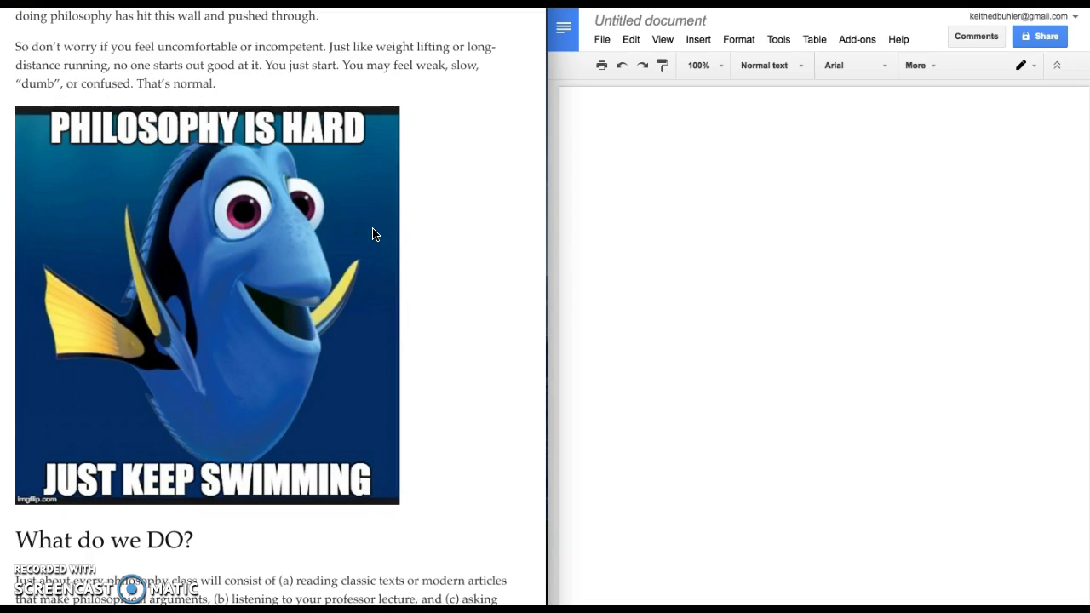
{"action": "scroll", "coordinate": [398, 227], "scroll_direction": "down", "scroll_amount": 5}
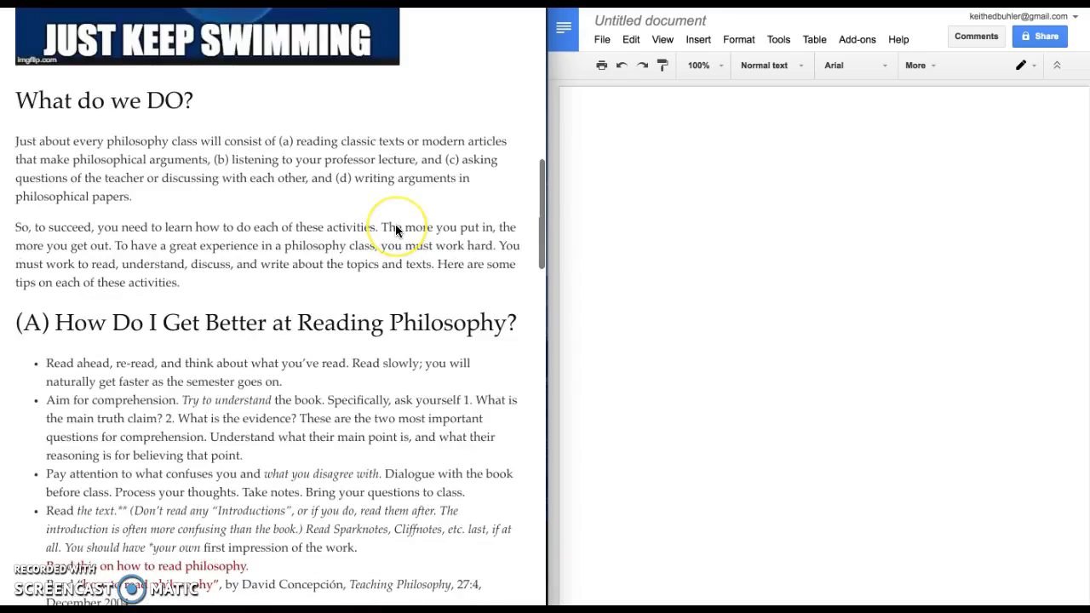
{"action": "scroll", "coordinate": [395, 226], "scroll_direction": "down", "scroll_amount": 3}
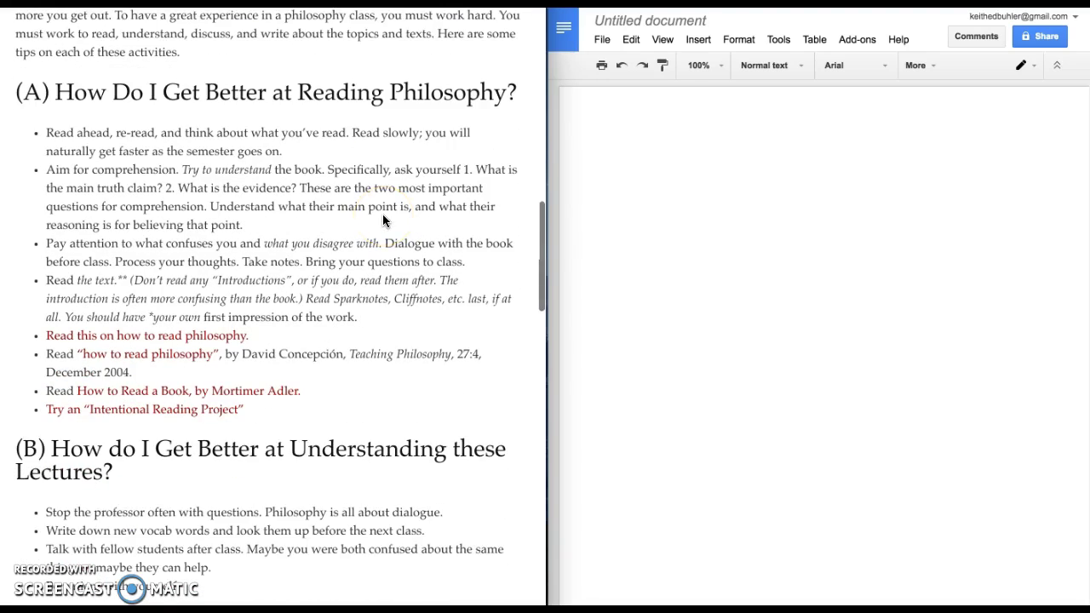
{"action": "scroll", "coordinate": [382, 220], "scroll_direction": "down", "scroll_amount": 10}
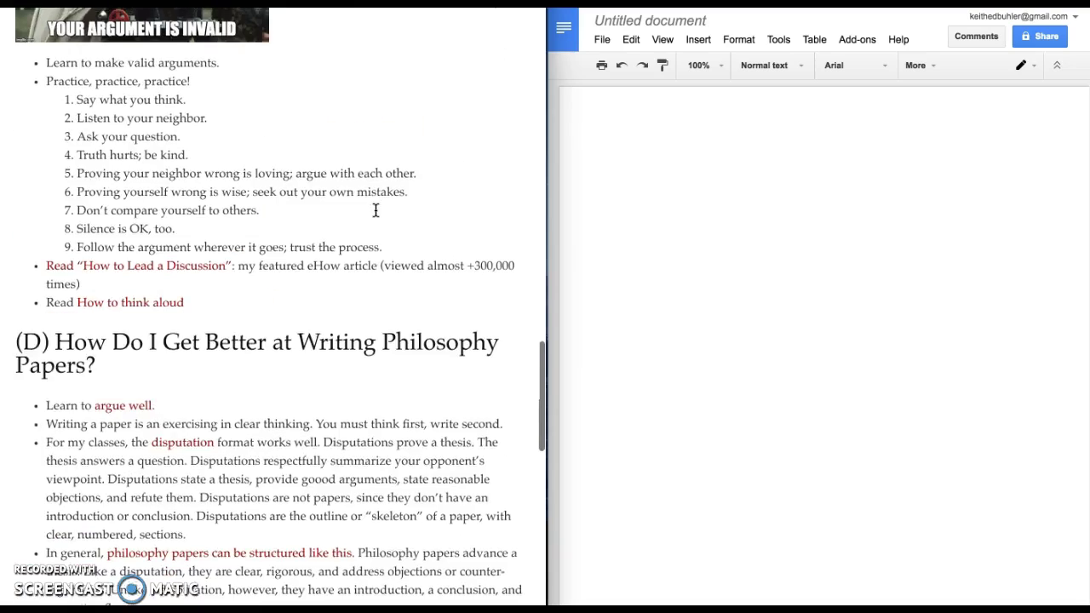
{"action": "scroll", "coordinate": [376, 209], "scroll_direction": "up", "scroll_amount": 1}
{"action": "scroll", "coordinate": [360, 211], "scroll_direction": "down", "scroll_amount": 2}
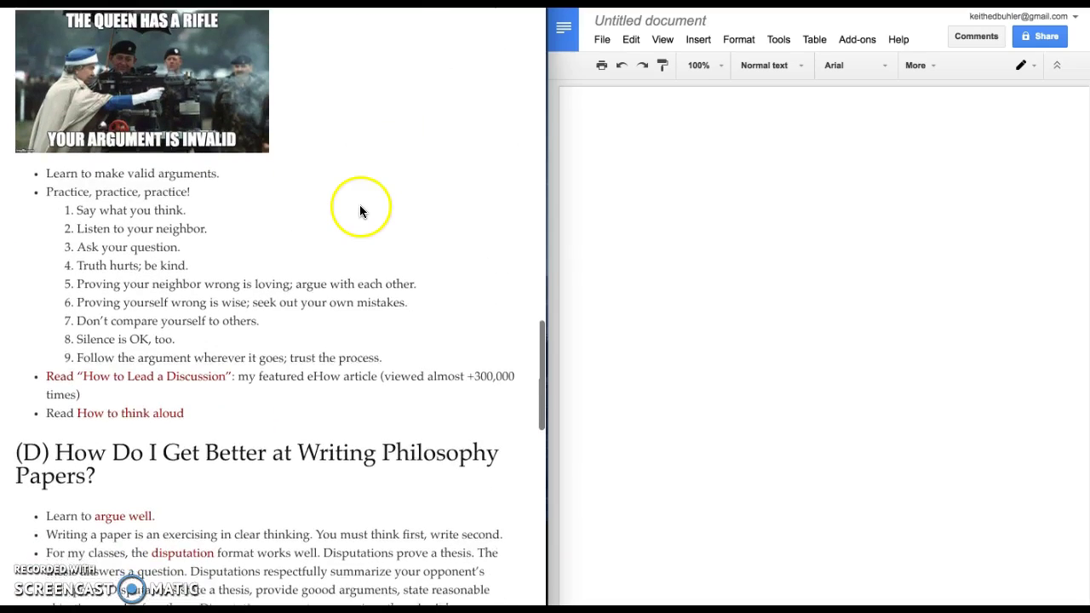
{"action": "scroll", "coordinate": [358, 205], "scroll_direction": "down", "scroll_amount": 2}
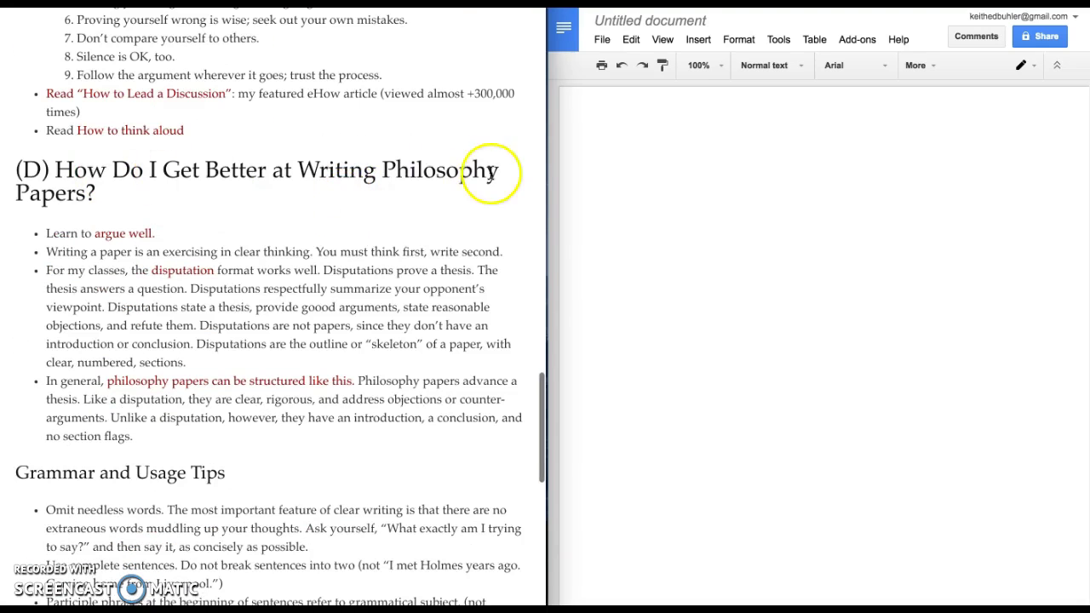
{"action": "left_click_drag", "start_coordinate": [48, 229], "coordinate": [201, 434]}
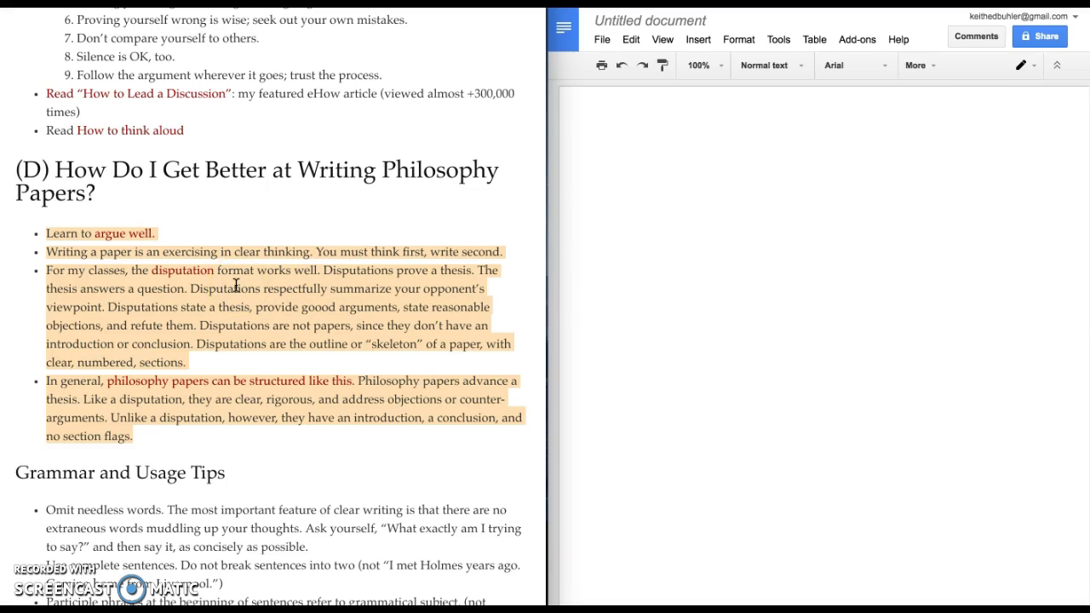
{"action": "left_click", "coordinate": [245, 310]}
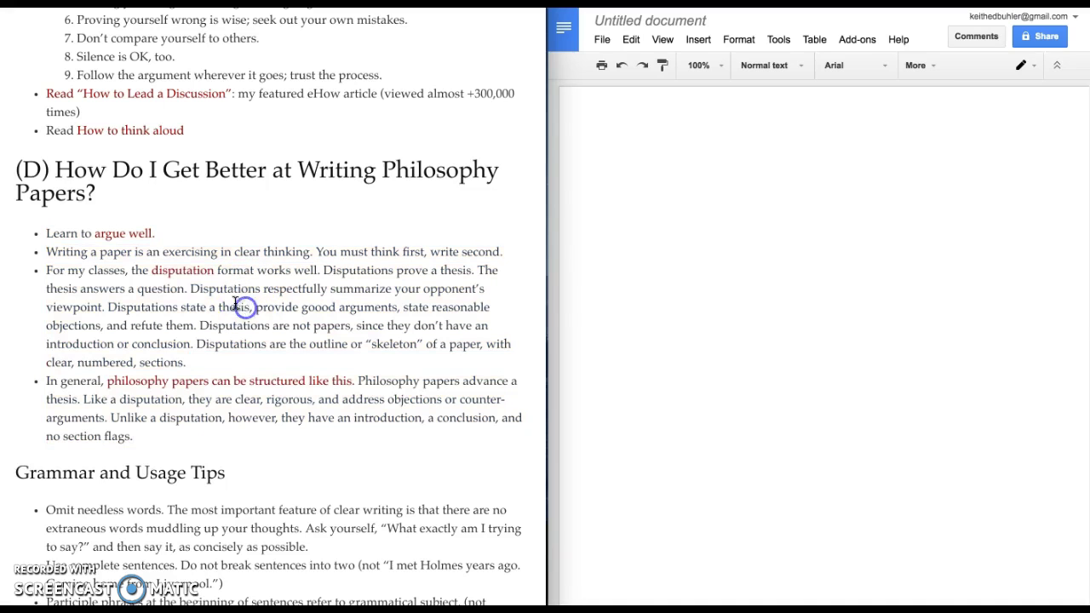
Open the disputation guide linked in the paper-writing tips and examine its example disputation
{"action": "left_click", "coordinate": [202, 281]}
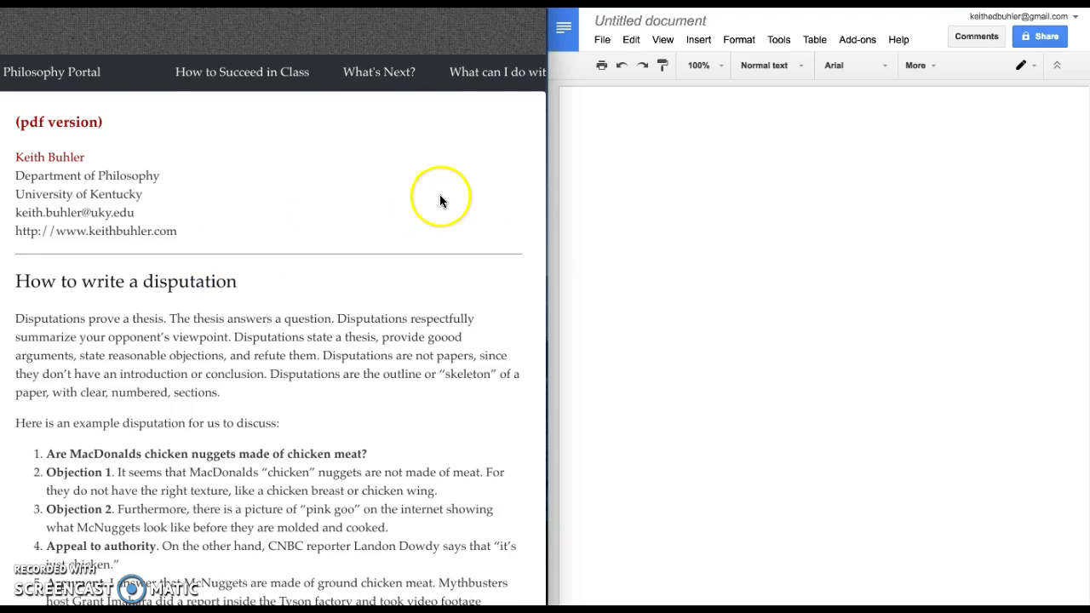
{"action": "scroll", "coordinate": [440, 196], "scroll_direction": "down", "scroll_amount": 1}
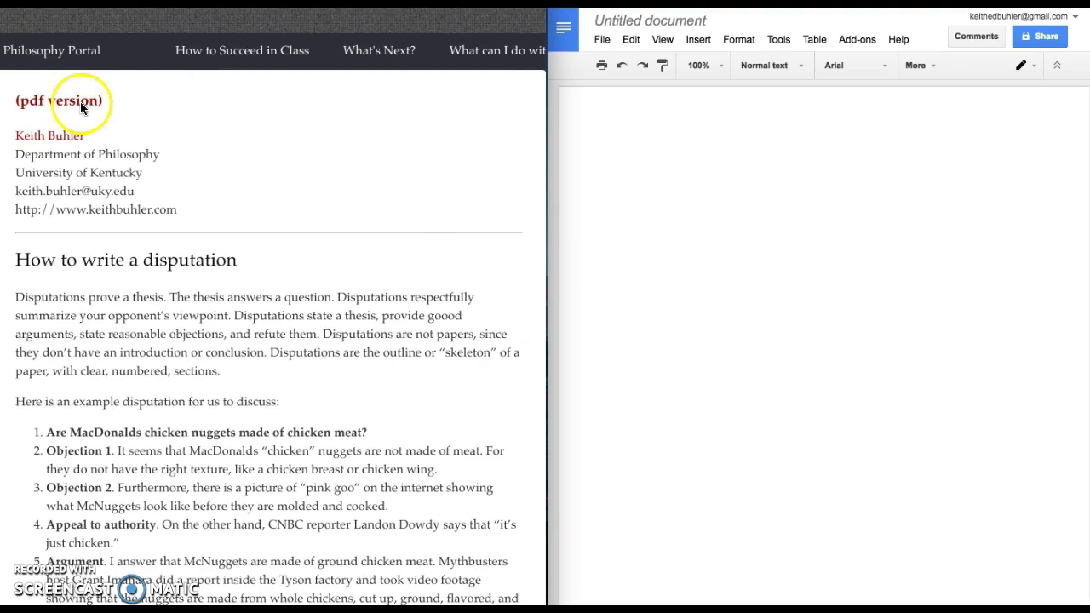
{"action": "scroll", "coordinate": [256, 128], "scroll_direction": "down", "scroll_amount": 3}
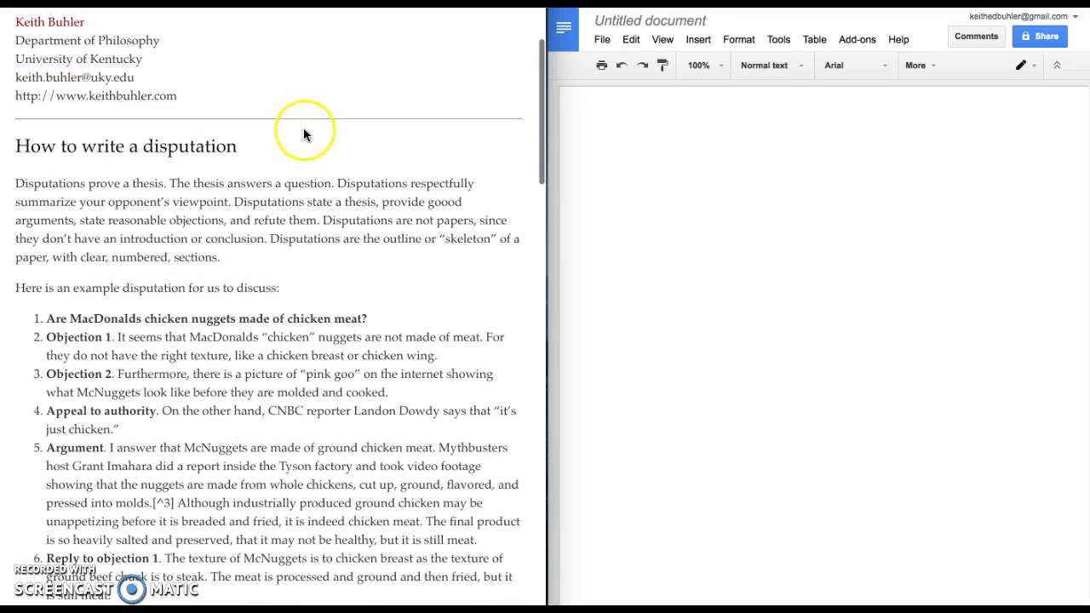
{"action": "scroll", "coordinate": [303, 127], "scroll_direction": "down", "scroll_amount": 2}
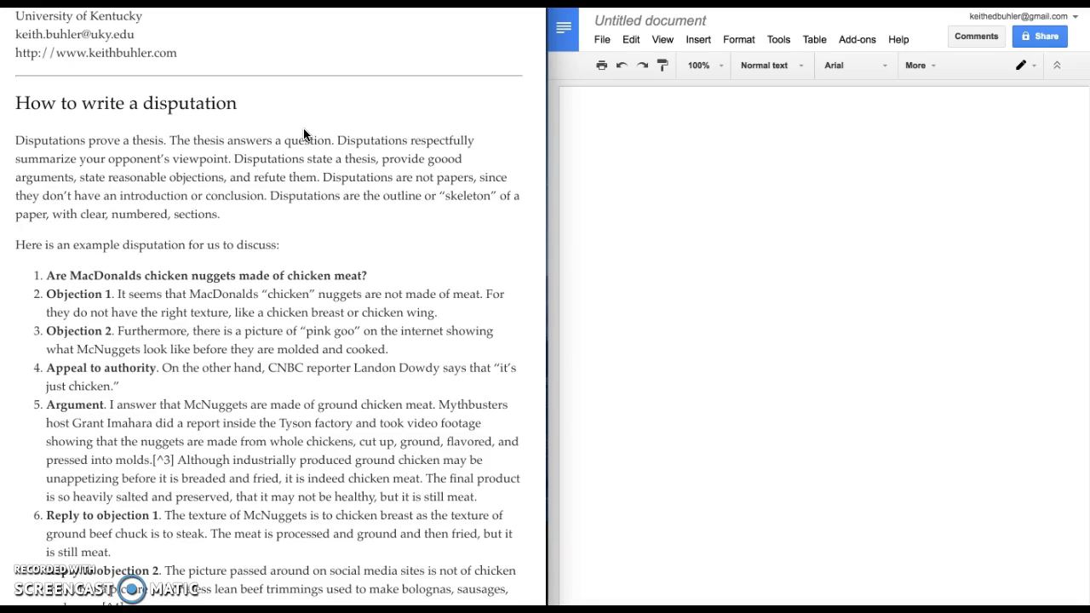
Enter heading lines in the blank document: the student's full name, "Disputation 1", "Introduction to Philosophy", the instructor's full name and "Fall xxxx"
{"action": "left_click", "coordinate": [551, 156]}
{"action": "left_click", "coordinate": [722, 154]}
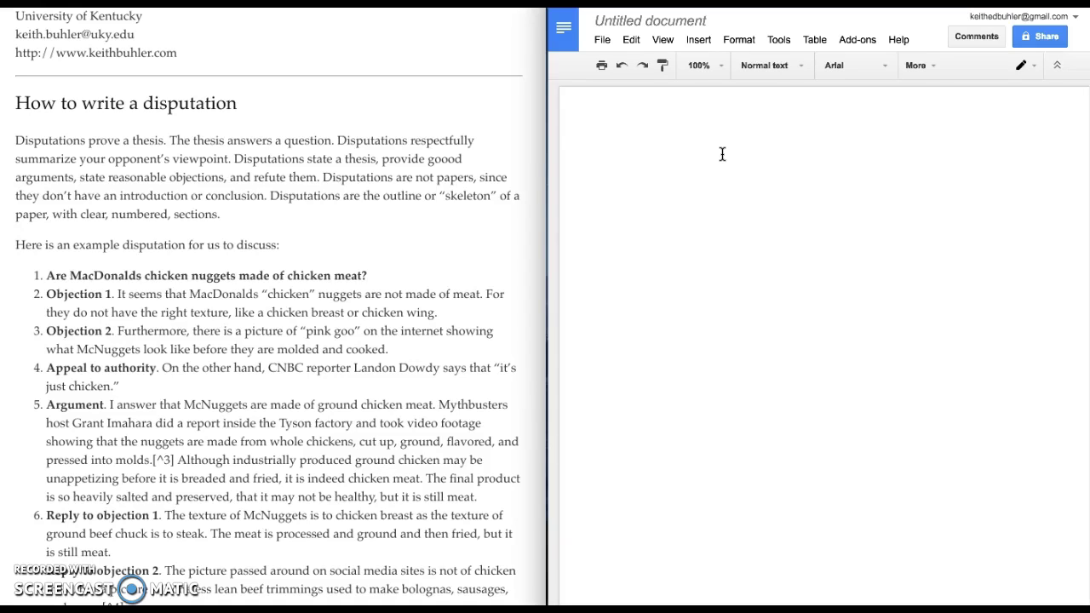
{"action": "type", "text": "John Smith"}
{"action": "key", "text": "Return"}
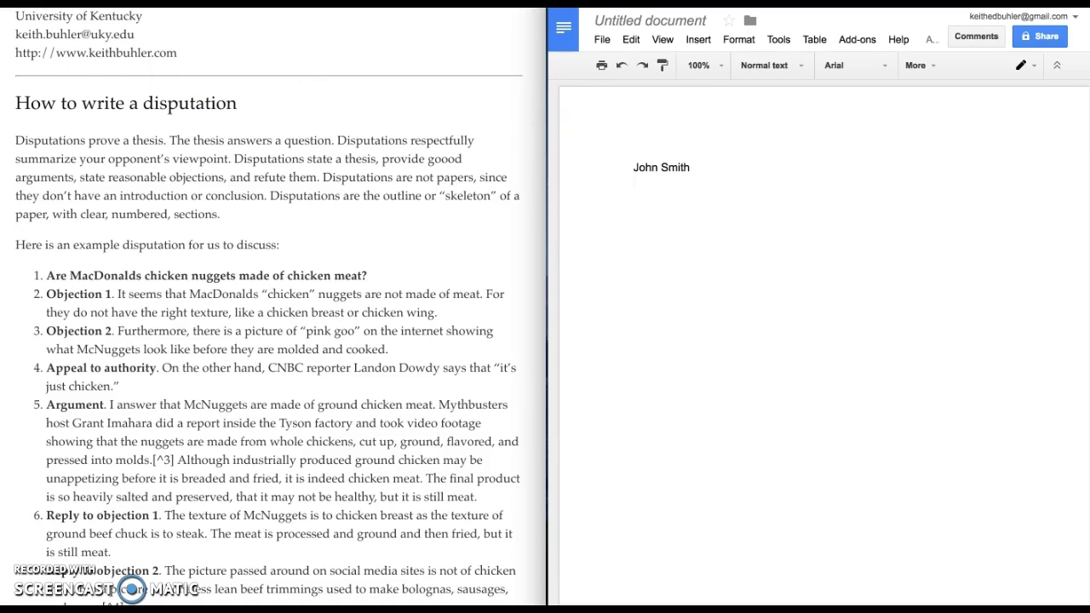
{"action": "type", "text": "Disputation 1 Introduction to Philosophy Keith Buhler Fall xxxx"}
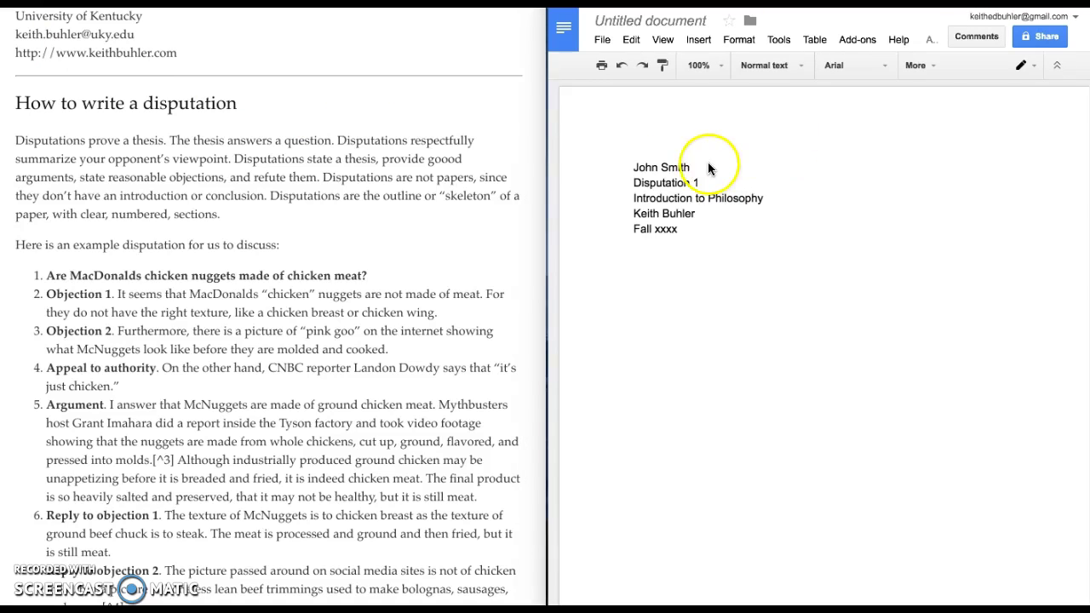
{"action": "left_click", "coordinate": [637, 167]}
{"action": "left_click", "coordinate": [667, 167]}
{"action": "left_click", "coordinate": [700, 183]}
{"action": "triple_click", "coordinate": [700, 183]}
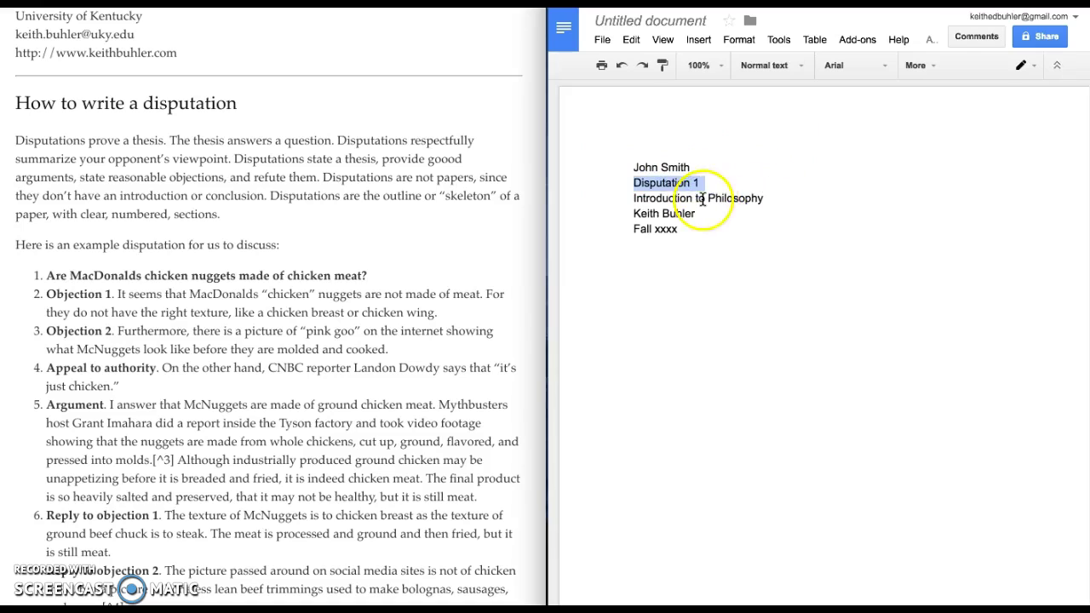
{"action": "left_click", "coordinate": [703, 200]}
{"action": "triple_click", "coordinate": [703, 198]}
Add the line "Word Count: ____" below "Fall xxxx" and start a new line after it
{"action": "left_click", "coordinate": [767, 198]}
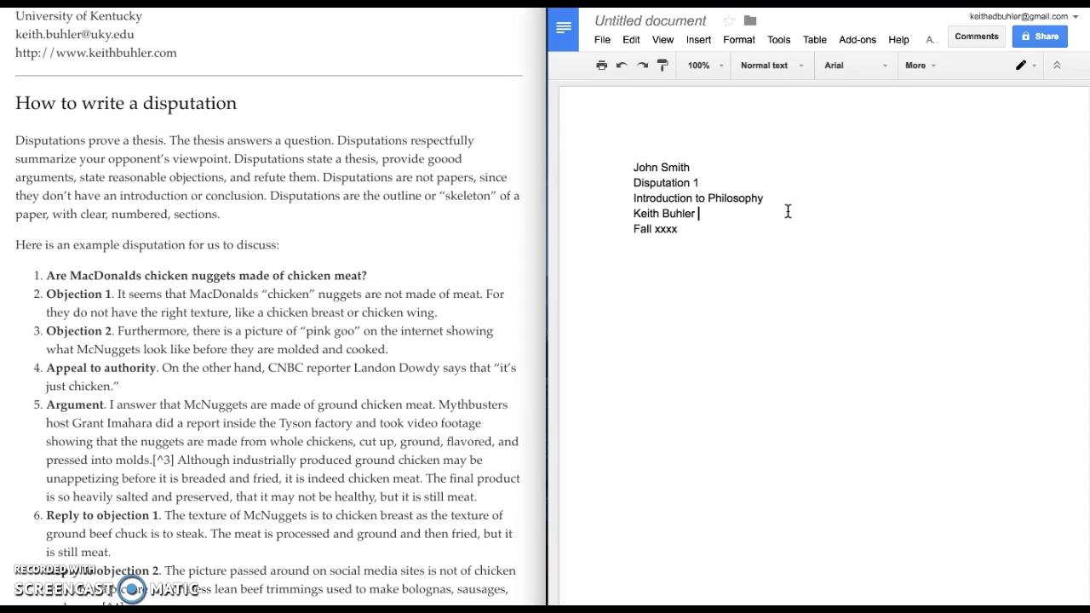
{"action": "key", "text": "Down"}
{"action": "key", "text": "Down"}
{"action": "key", "text": "Return"}
{"action": "type", "text": "Word Count: ____"}
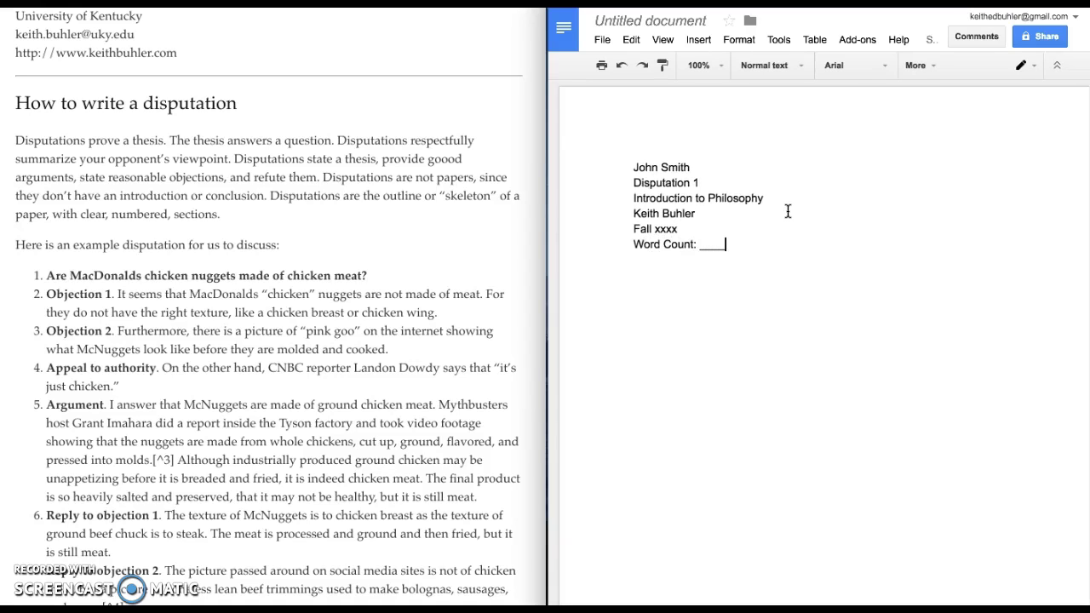
{"action": "key", "text": "Return"}
Rename the document with the student's surname followed by "Disputation 1"
{"action": "left_click", "coordinate": [647, 20]}
{"action": "type", "text": "John Smith"}
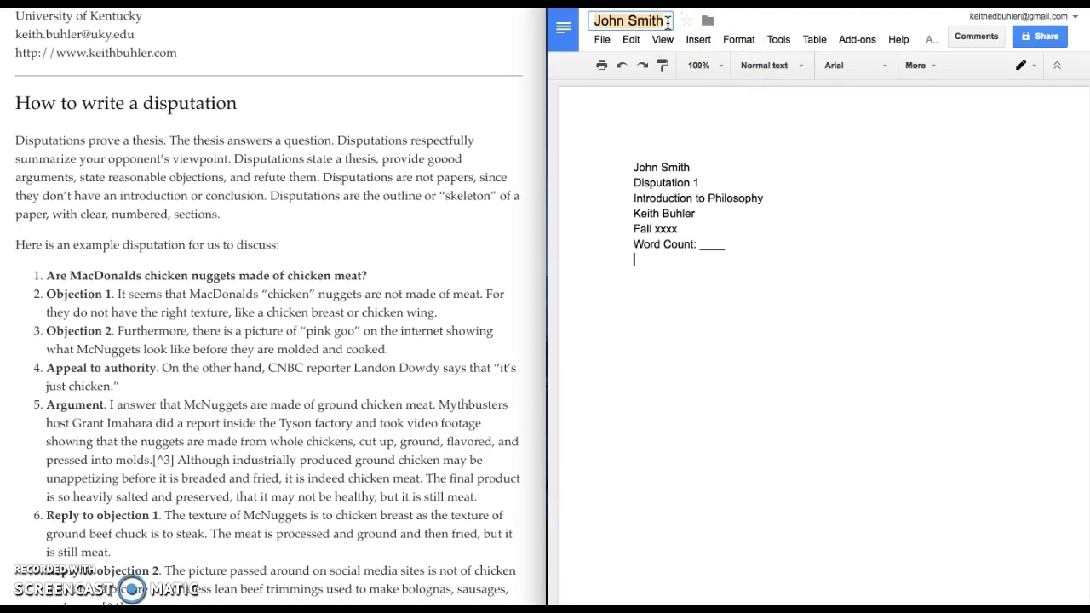
{"action": "type", "text": "Smith"}
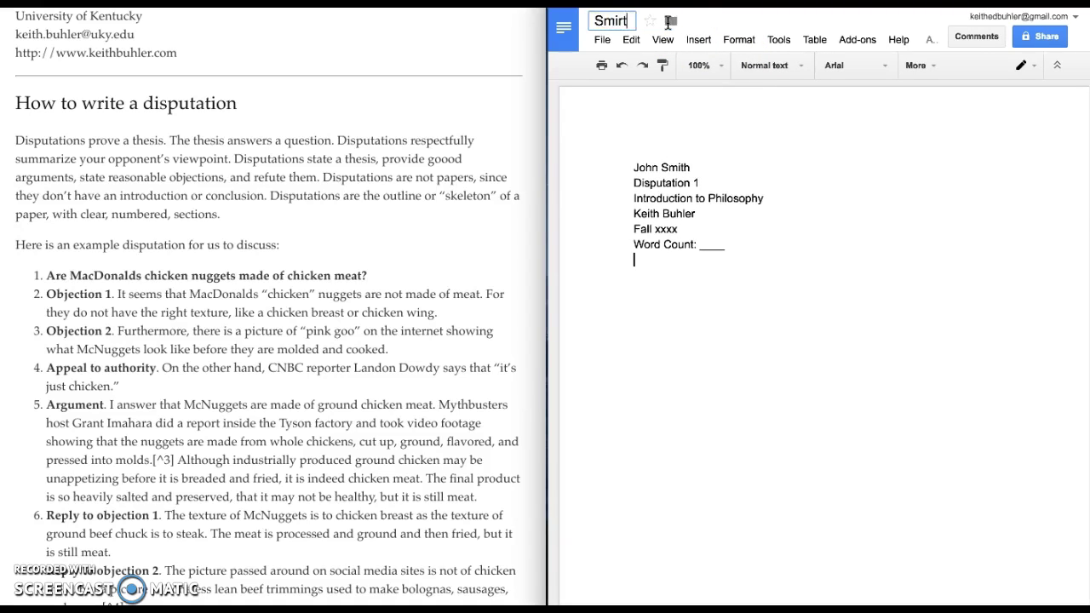
{"action": "type", "text": " Disputatio"}
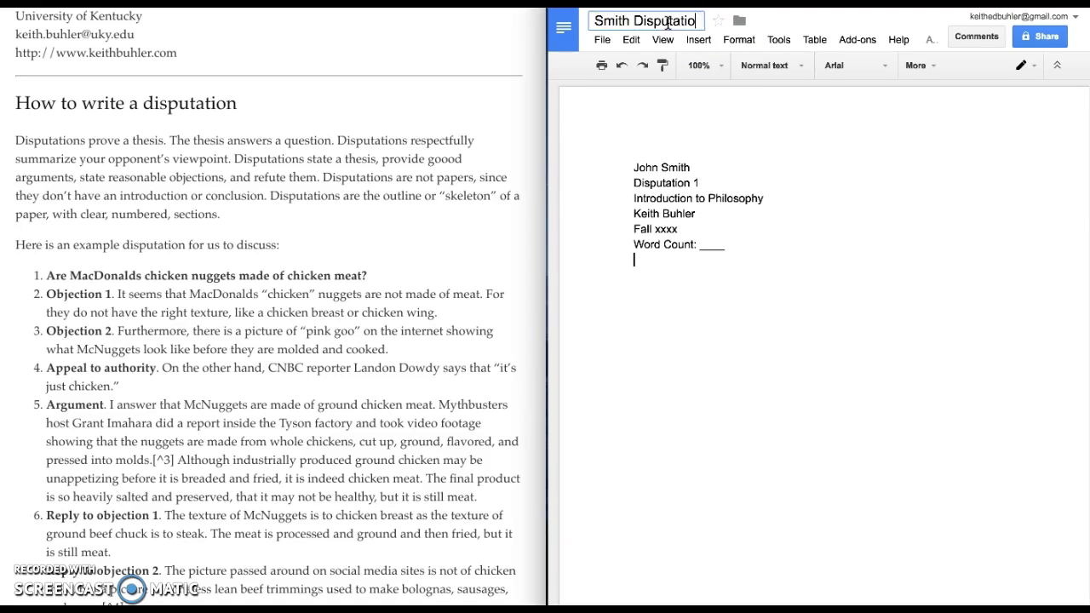
{"action": "type", "text": "n 1"}
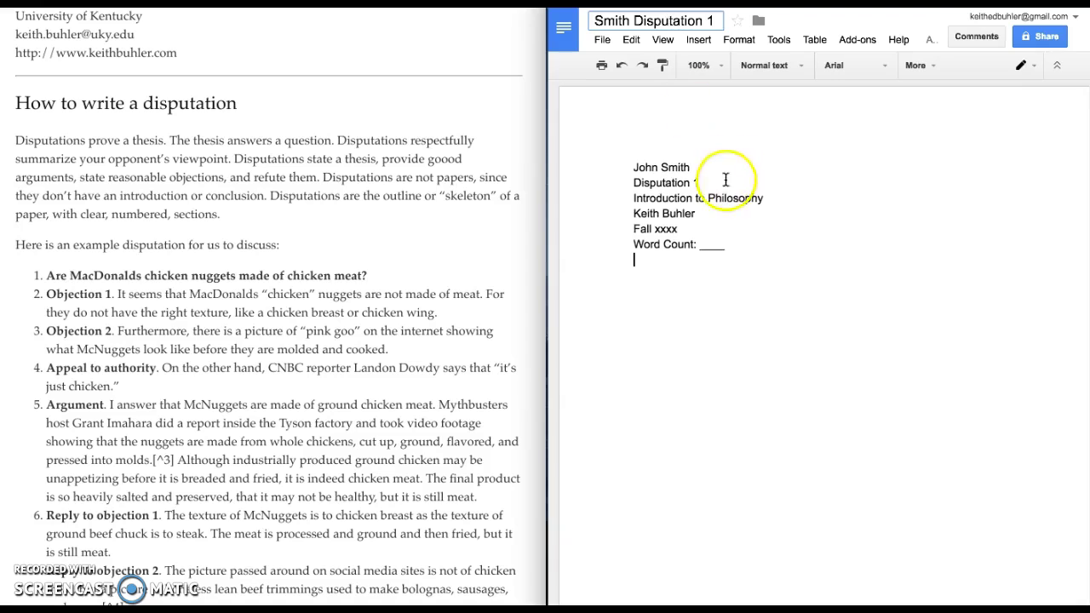
Copy the question "Are MacDonalds chicken nuggets made of chicken meat?" from the example disputation and paste it below the heading lines
{"action": "left_click", "coordinate": [785, 285]}
{"action": "key", "text": "BackSpace"}
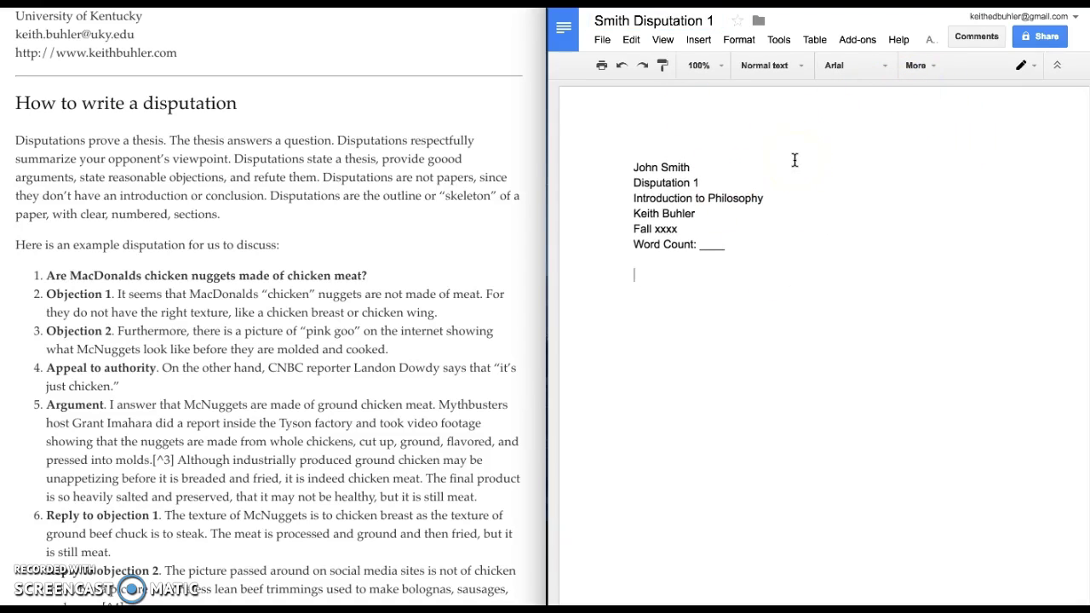
{"action": "left_click", "coordinate": [782, 269]}
{"action": "left_click", "coordinate": [487, 287]}
{"action": "triple_click", "coordinate": [287, 276]}
{"action": "key", "text": "ctrl+c"}
{"action": "left_click", "coordinate": [763, 279]}
{"action": "key", "text": "ctrl+v"}
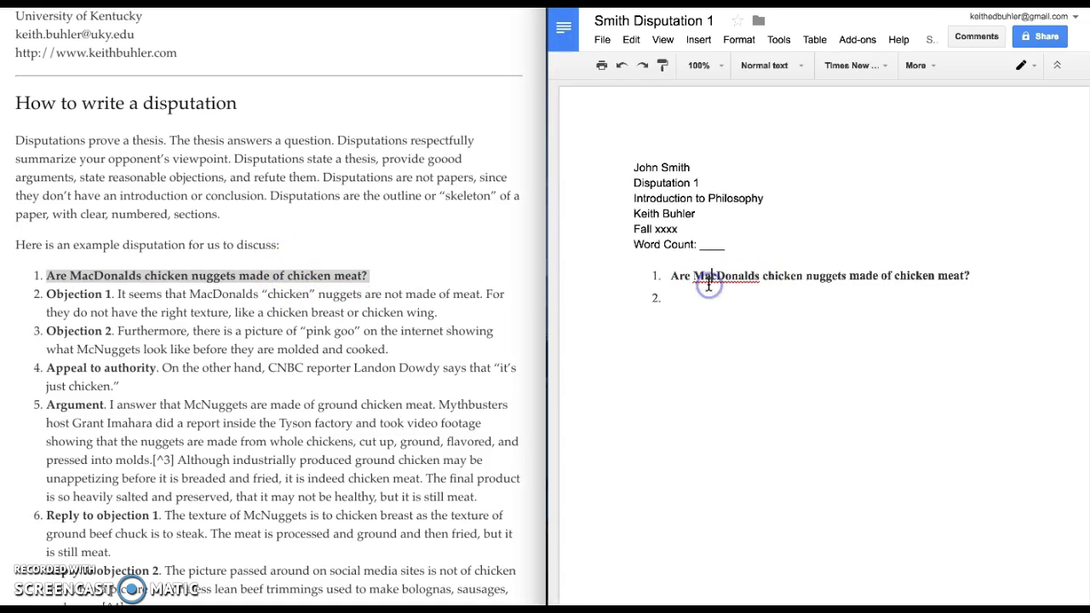
Turn the pasted question into an unnumbered, centred title separated from the word count line by a blank line
{"action": "key", "text": "BackSpace"}
{"action": "key", "text": "BackSpace"}
{"action": "key", "text": "Up"}
{"action": "key", "text": "BackSpace"}
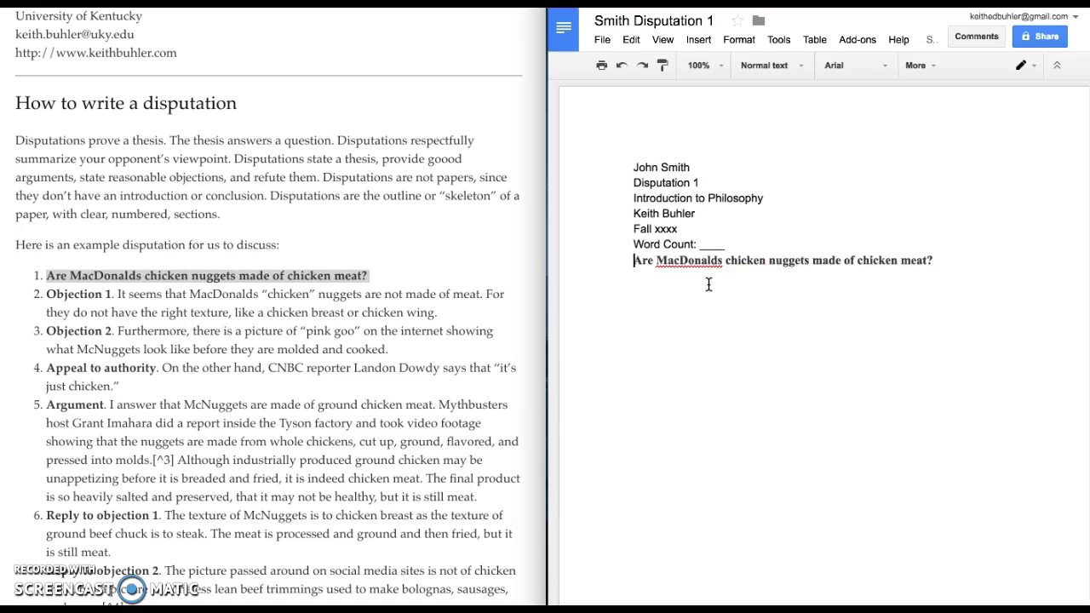
{"action": "key", "text": "Return"}
{"action": "left_click", "coordinate": [934, 70]}
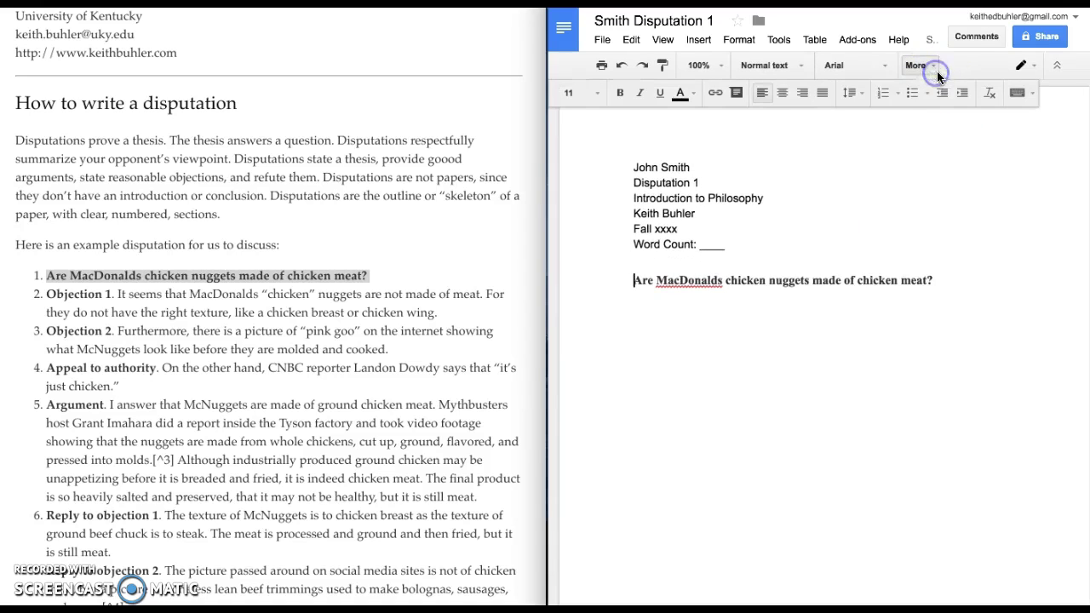
{"action": "left_click", "coordinate": [783, 95]}
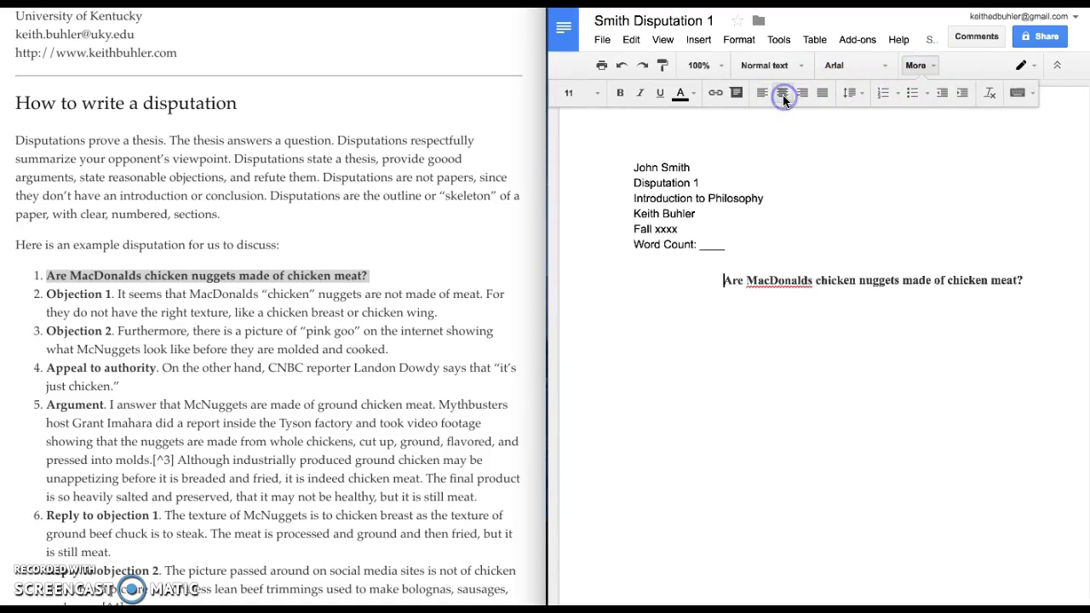
Correct "MacDonalds" to "McDonalds" in the centred title
{"action": "double_click", "coordinate": [805, 278]}
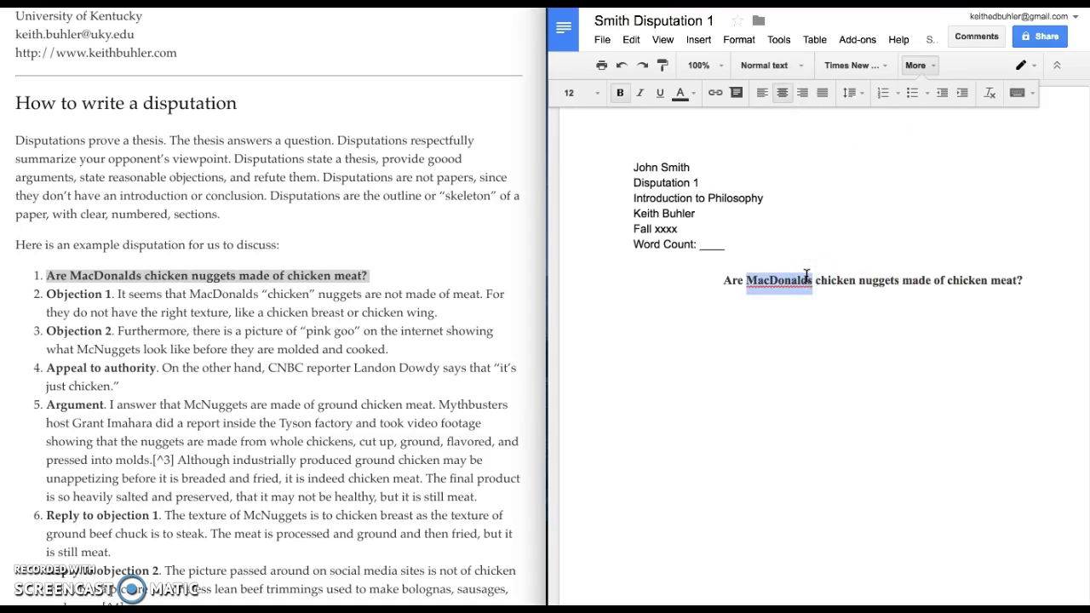
{"action": "key", "text": "Left"}
{"action": "key", "text": "Right"}
{"action": "key", "text": "Right"}
{"action": "key", "text": "Right"}
{"action": "key", "text": "Left"}
{"action": "key", "text": "BackSpace"}
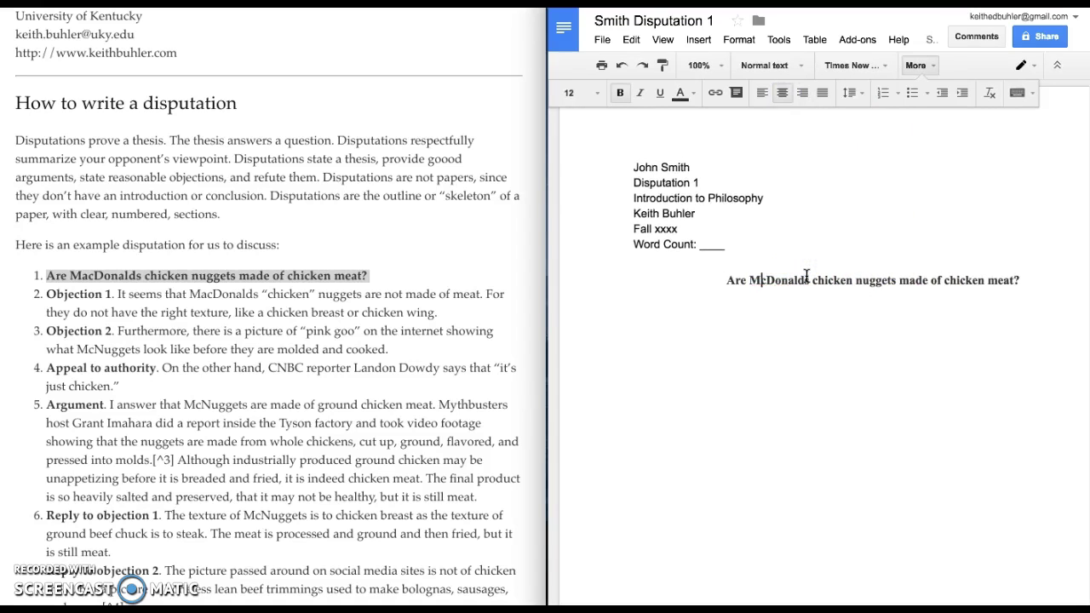
Start a new left-aligned paragraph below the title
{"action": "key", "text": "End"}
{"action": "key", "text": "Return"}
{"action": "key", "text": "ctrl+shift+l"}
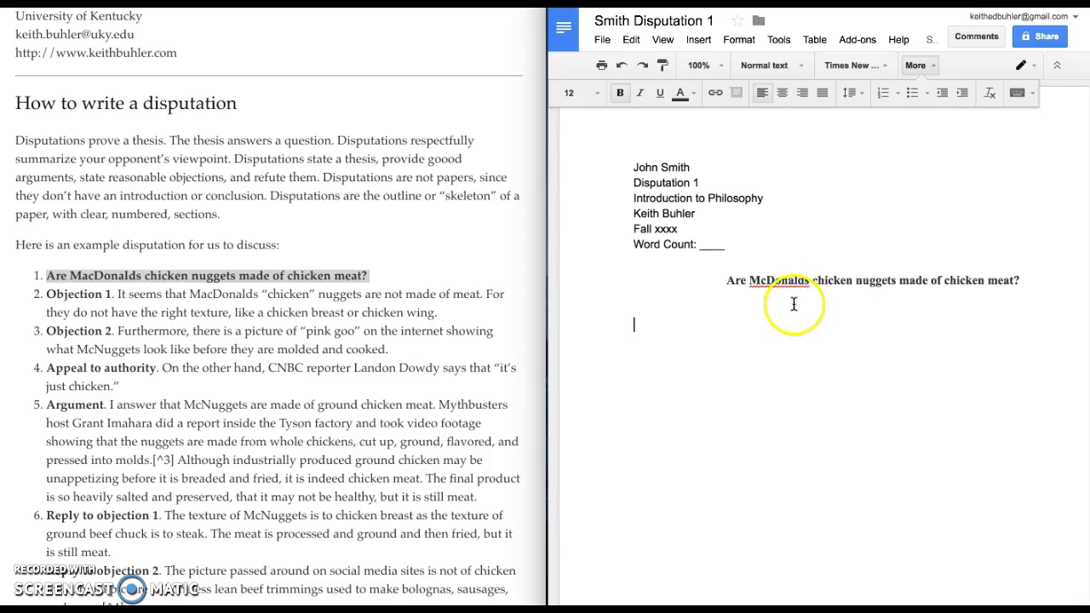
Set the font of the entire document to Garamond
{"action": "key", "text": "ctrl+a"}
{"action": "left_click", "coordinate": [873, 65]}
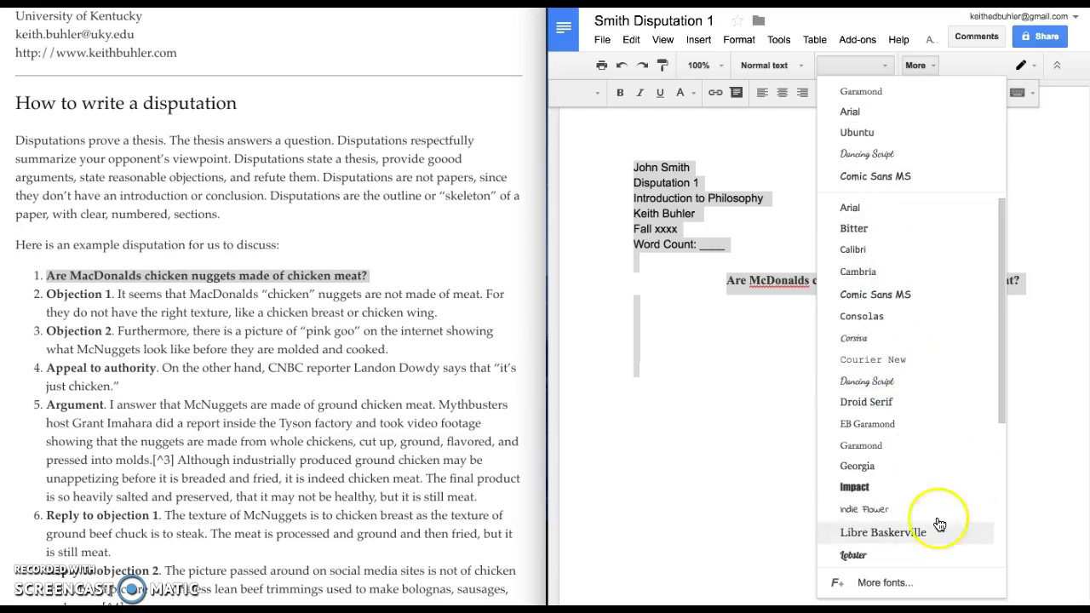
{"action": "scroll", "coordinate": [899, 567], "scroll_direction": "down", "scroll_amount": 2}
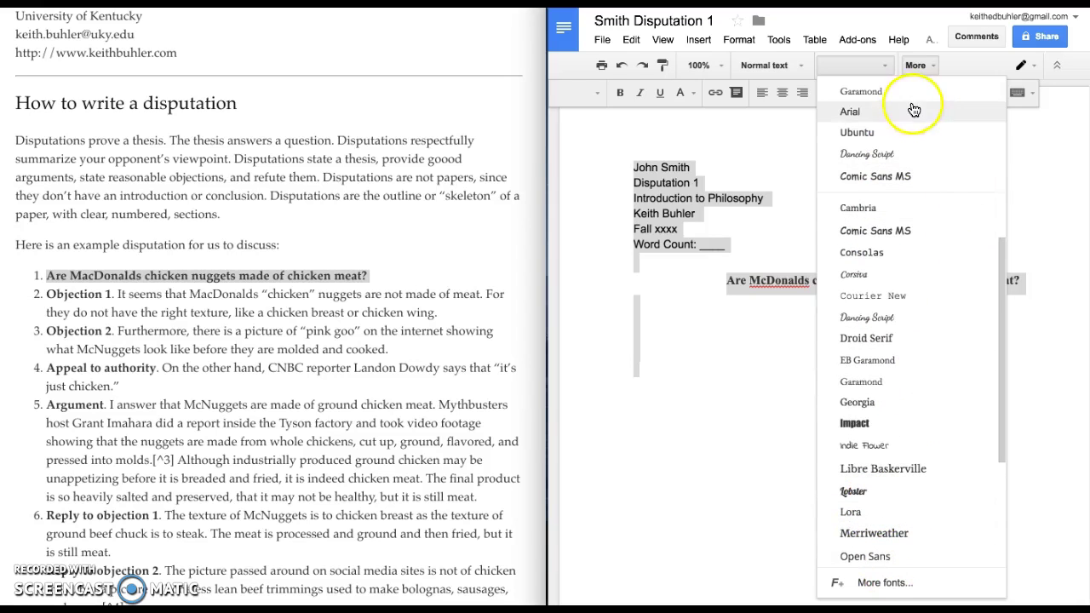
{"action": "left_click", "coordinate": [863, 61]}
{"action": "left_click", "coordinate": [860, 66]}
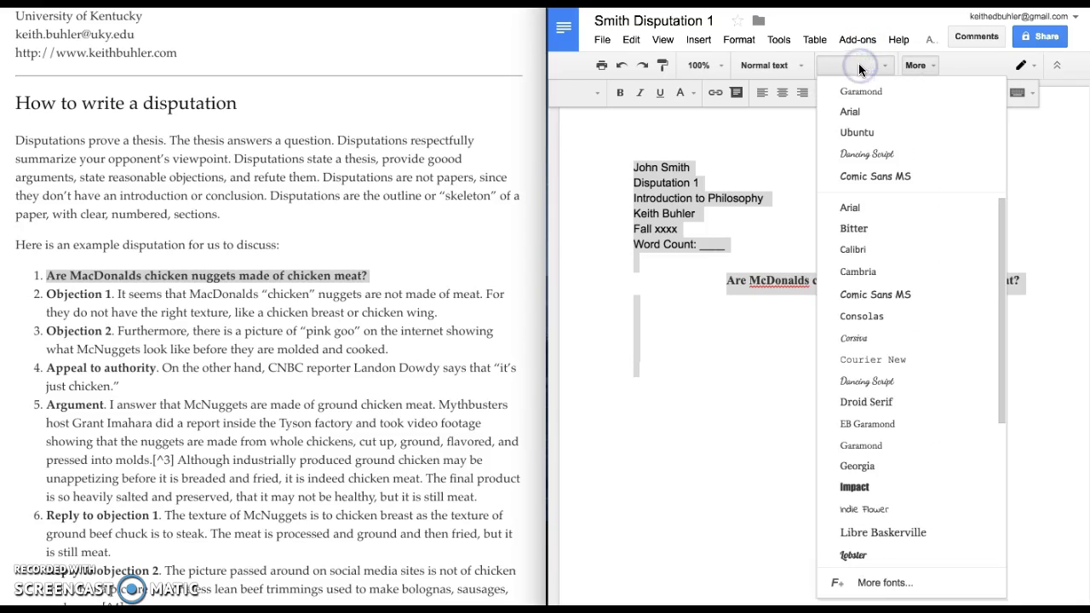
{"action": "left_click", "coordinate": [873, 88]}
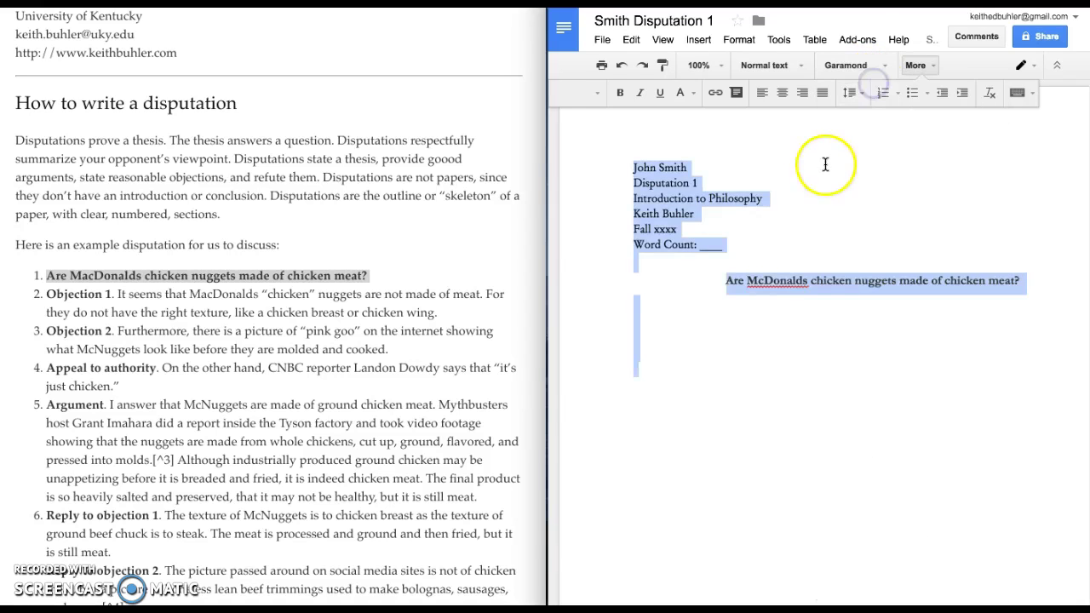
Search Google for "serif" in a new browser tab
{"action": "left_click", "coordinate": [825, 165]}
{"action": "type", "text": "ser"}
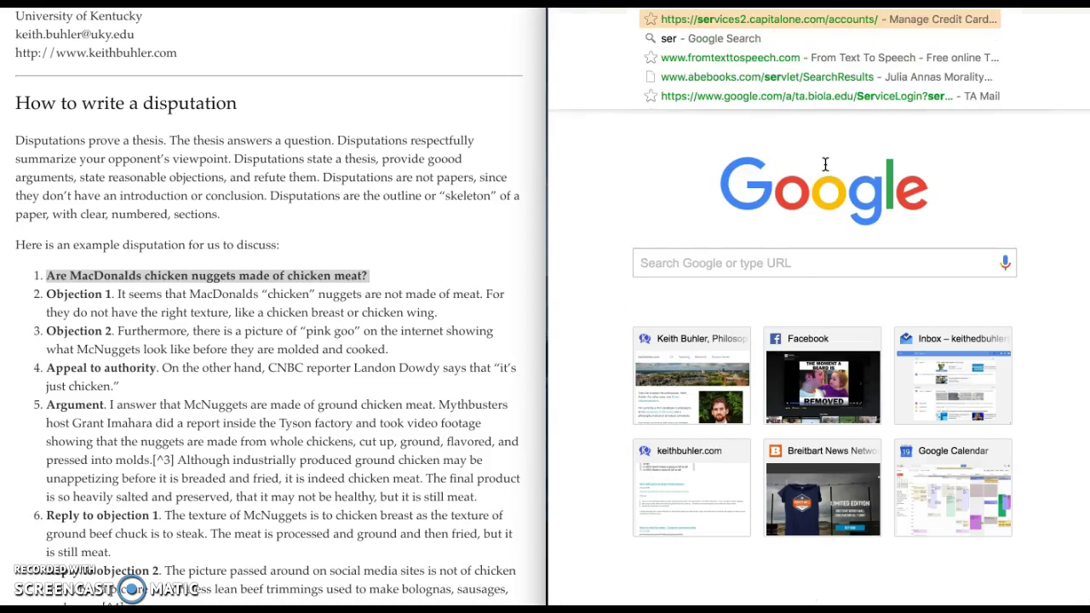
{"action": "type", "text": "if"}
{"action": "key", "text": "Return"}
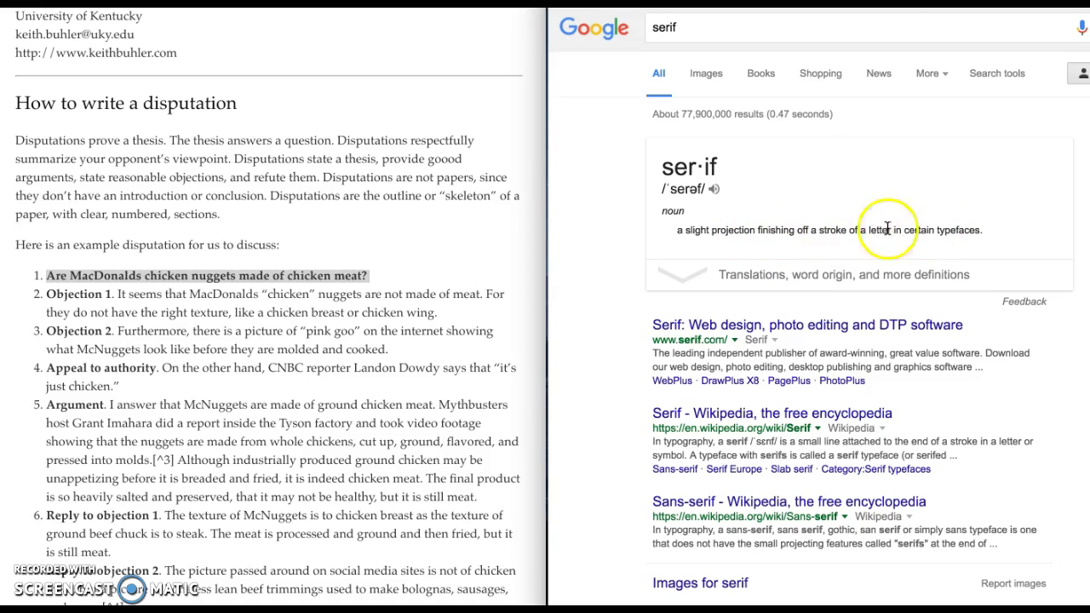
Open the Serif software website from the search results, skim its home page, and return to the disputation document
{"action": "left_click", "coordinate": [809, 324]}
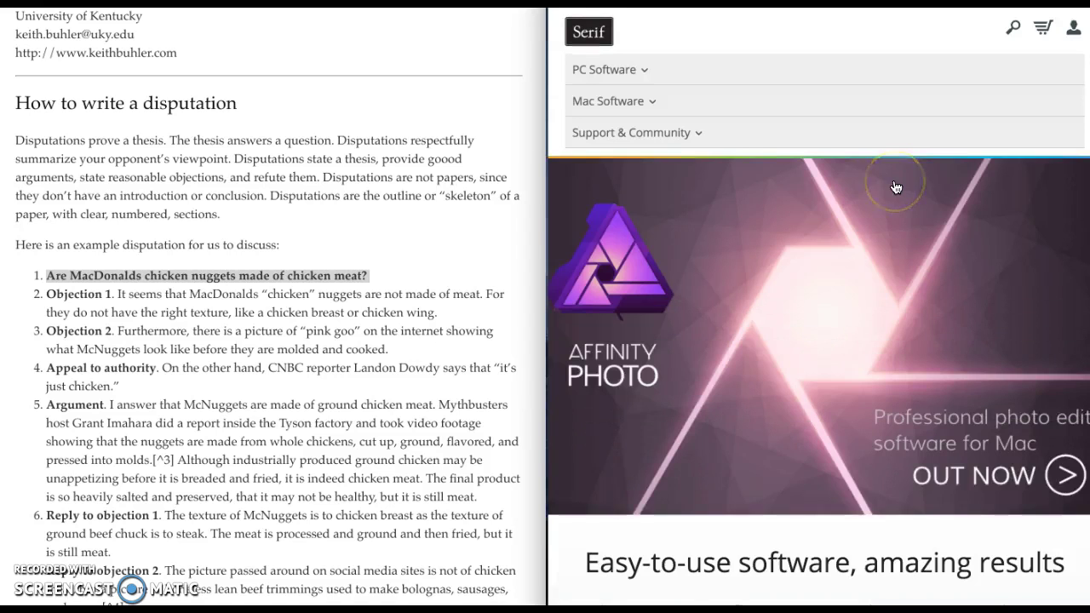
{"action": "scroll", "coordinate": [896, 186], "scroll_direction": "down", "scroll_amount": 5}
{"action": "scroll", "coordinate": [895, 187], "scroll_direction": "up", "scroll_amount": 5}
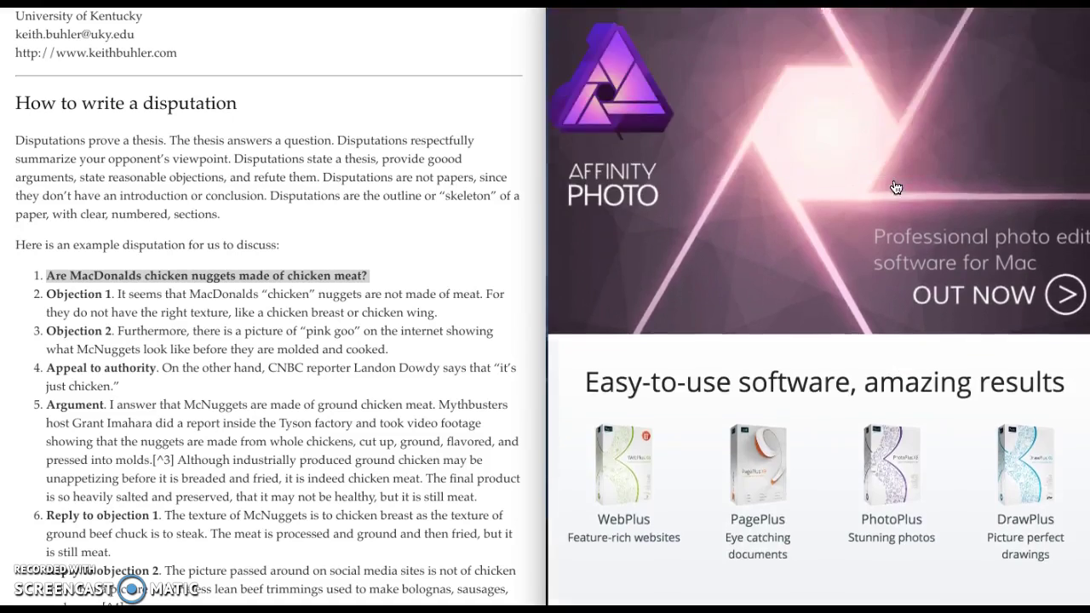
{"action": "key", "text": "ctrl+Tab"}
{"action": "left_click", "coordinate": [828, 318]}
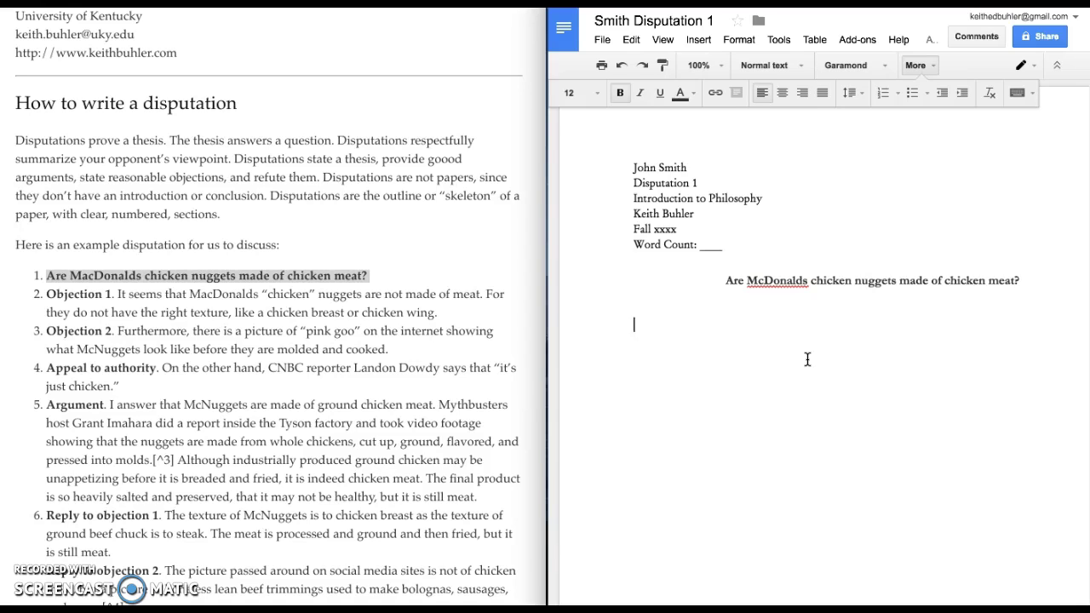
Add the missing apostrophe in the centred title so the company name reads "McDonald's"
{"action": "left_click", "coordinate": [805, 281]}
{"action": "type", "text": "'"}
{"action": "key", "text": "Down"}
{"action": "key", "text": "Down"}
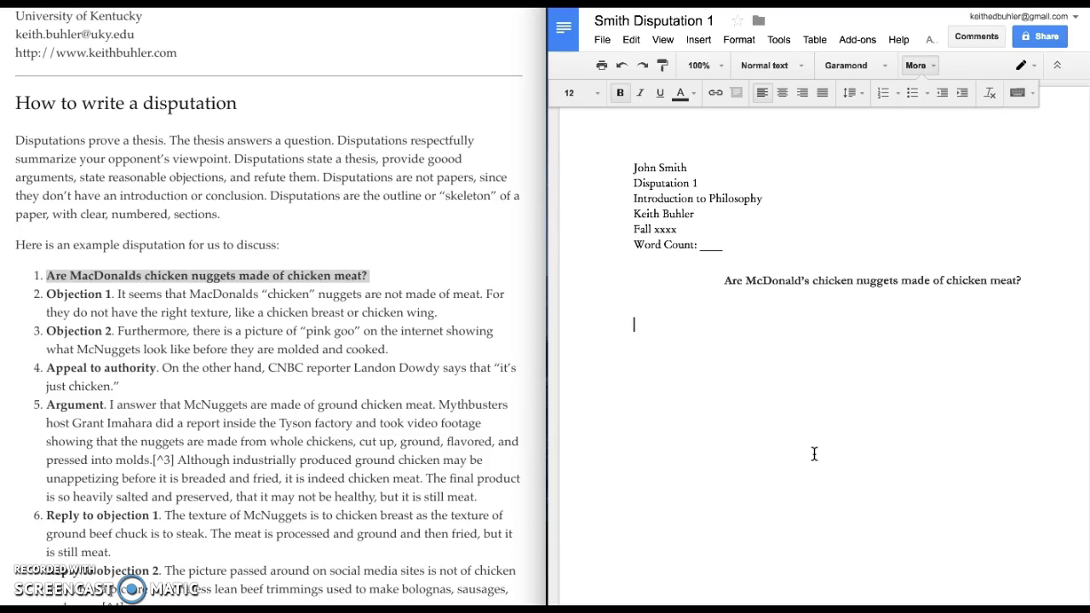
Write "Argument: I think nuggets made of chicken meat." in non-bold text two lines further down below the title
{"action": "key", "text": "Return"}
{"action": "key", "text": "Return"}
{"action": "key", "text": "ctrl+b"}
{"action": "type", "text": "Argument: "}
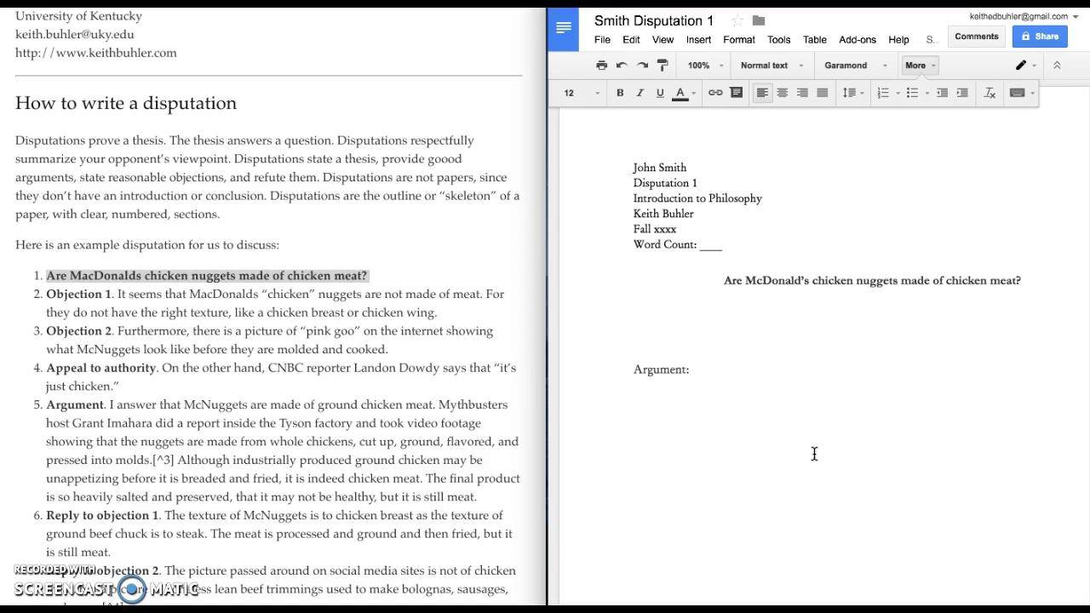
{"action": "type", "text": "I think nuggets made of c"}
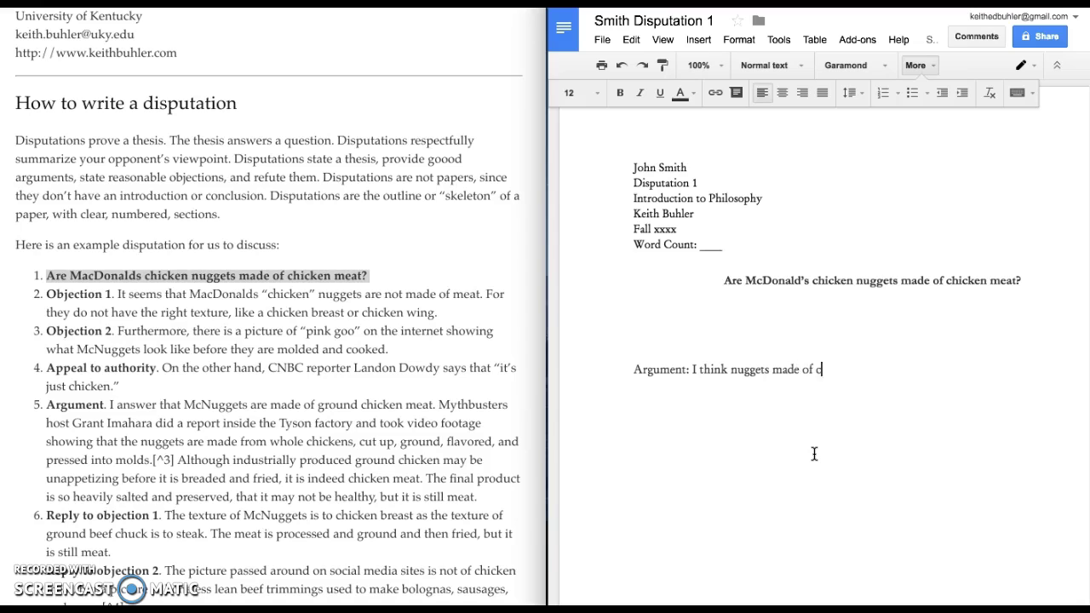
{"action": "type", "text": "hicken meat."}
Make the label word "Argument" bold
{"action": "key", "text": "ctrl+shift+Right"}
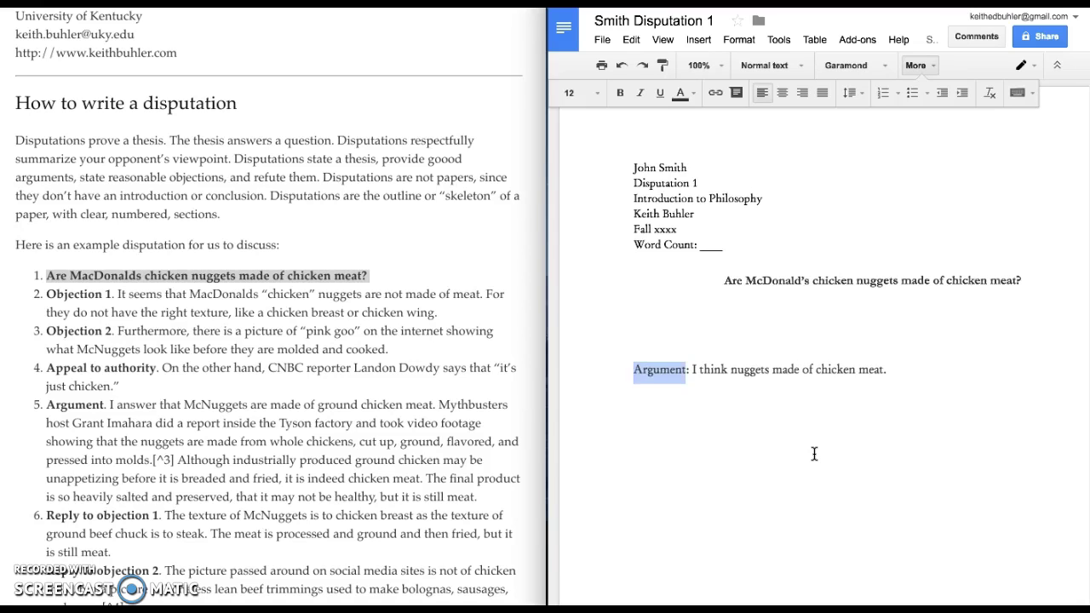
{"action": "key", "text": "ctrl+b"}
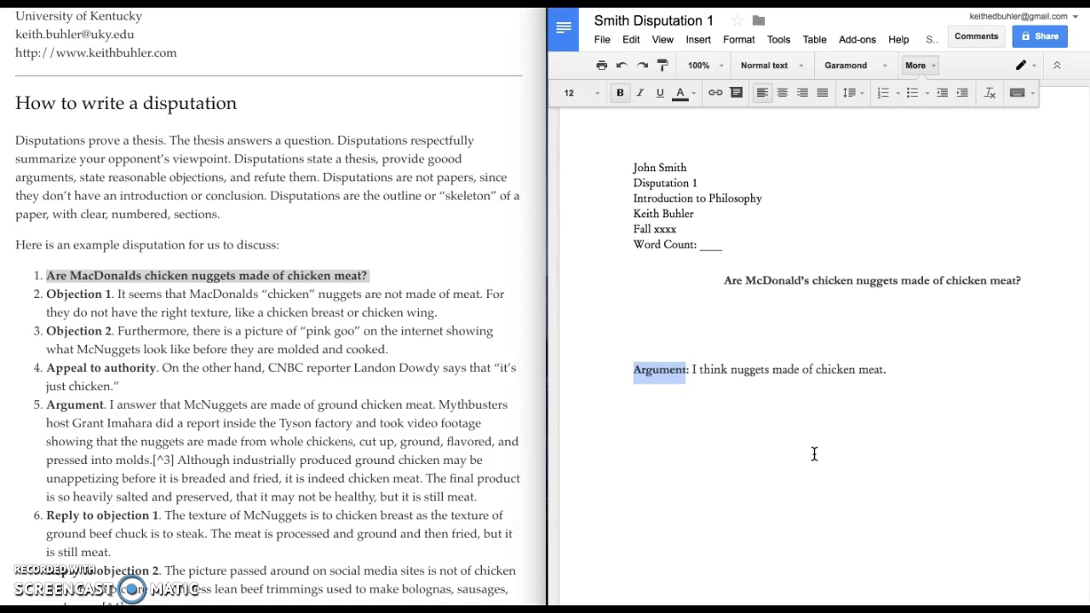
{"action": "key", "text": "Right"}
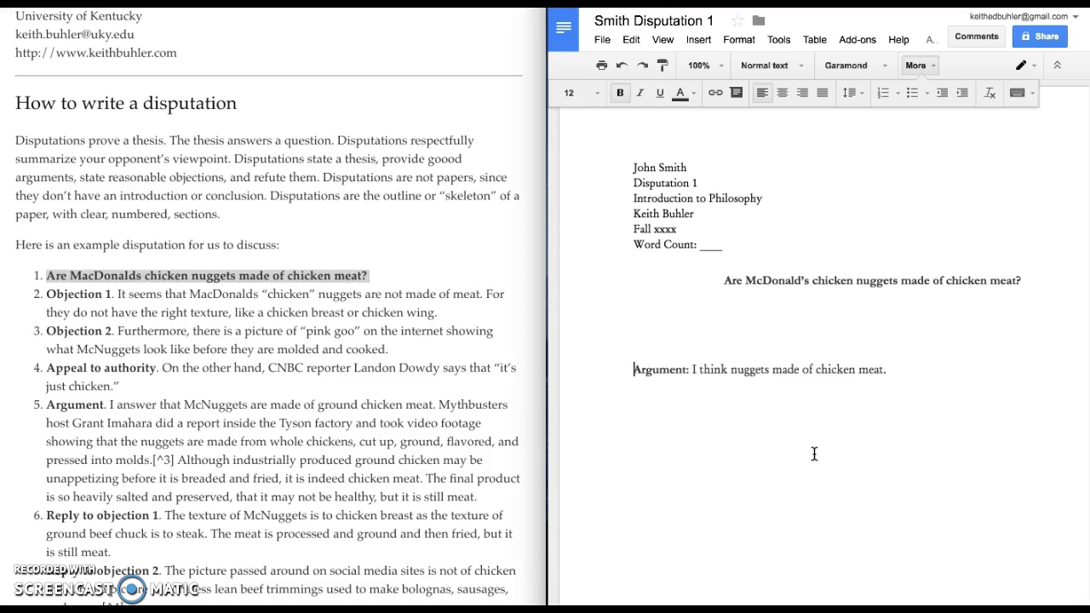
Add a bold "Objections:" label on the empty line between the title and the argument, with regular text following it
{"action": "key", "text": "Up"}
{"action": "key", "text": "Up"}
{"action": "key", "text": "Up"}
{"action": "key", "text": "Down"}
{"action": "key", "text": "Down"}
{"action": "type", "text": "Objection"}
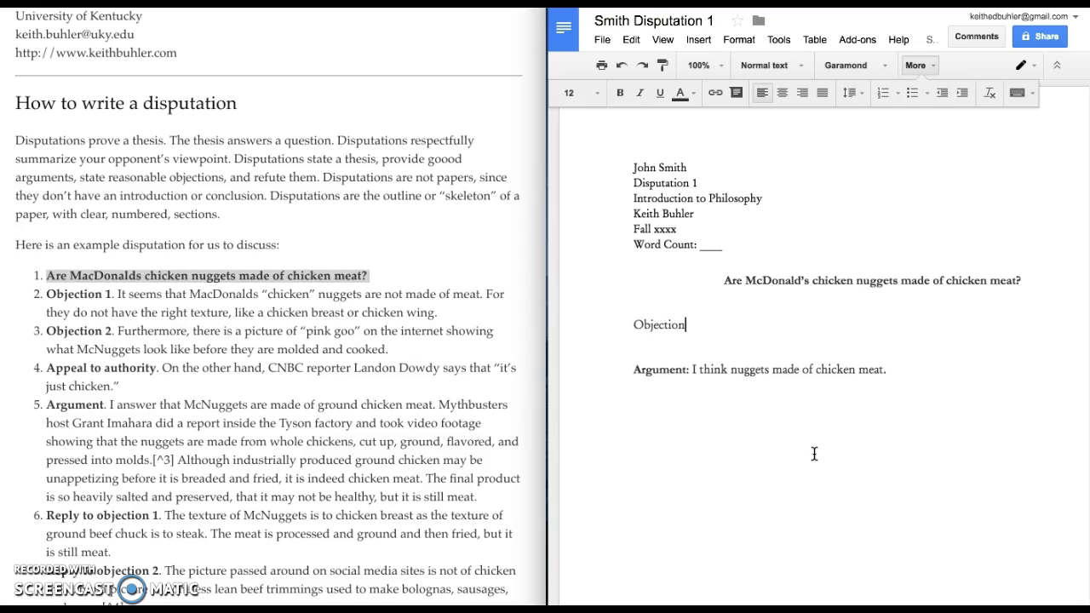
{"action": "type", "text": "s:"}
{"action": "key", "text": "shift+Home"}
{"action": "key", "text": "ctrl+b"}
{"action": "key", "text": "Right"}
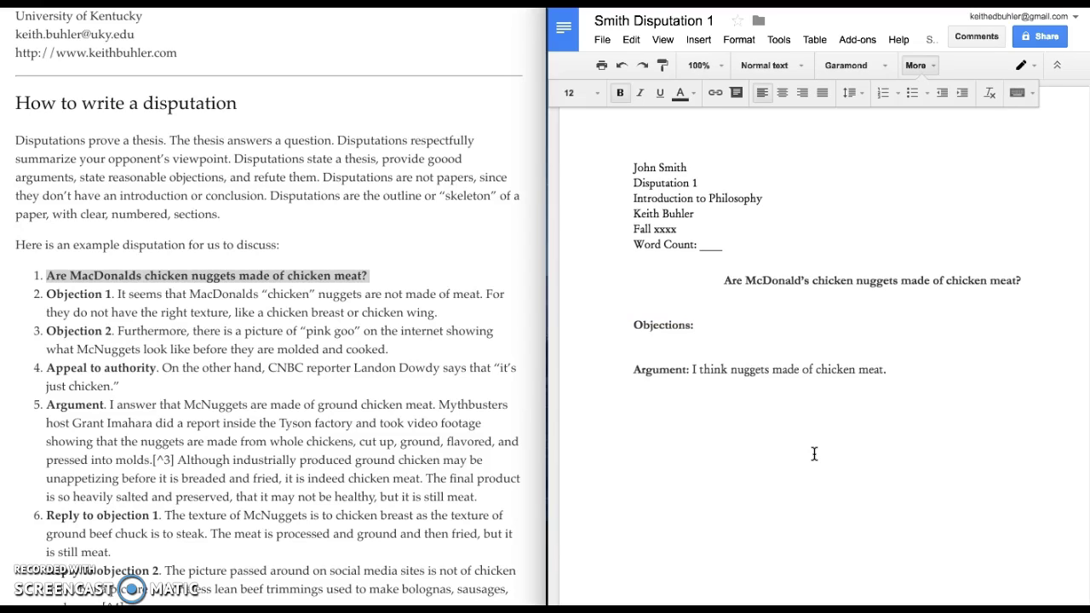
{"action": "key", "text": "ctrl+b"}
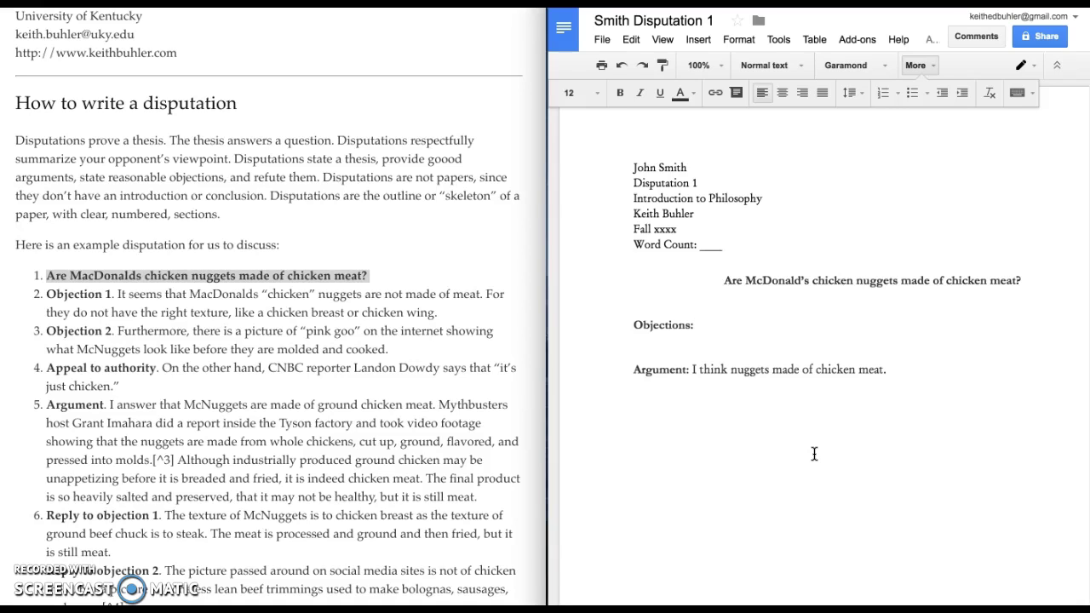
Write "It seems that McDonald's nuggets are not made of meat because they are made of pink goo." after the Objections label
{"action": "type", "text": "It seem"}
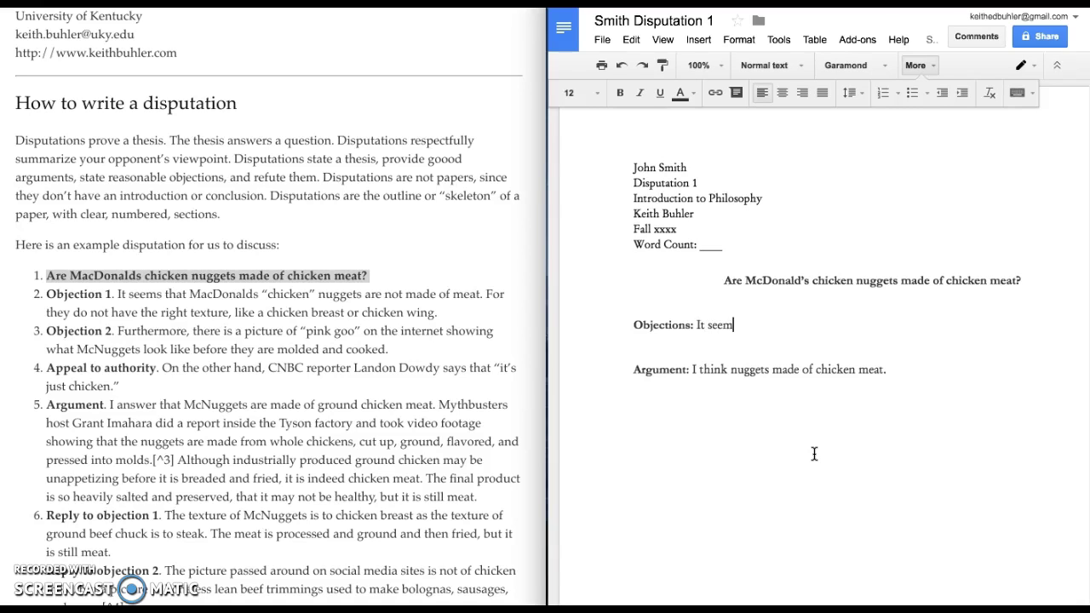
{"action": "type", "text": "s that McDonald's nuggets and"}
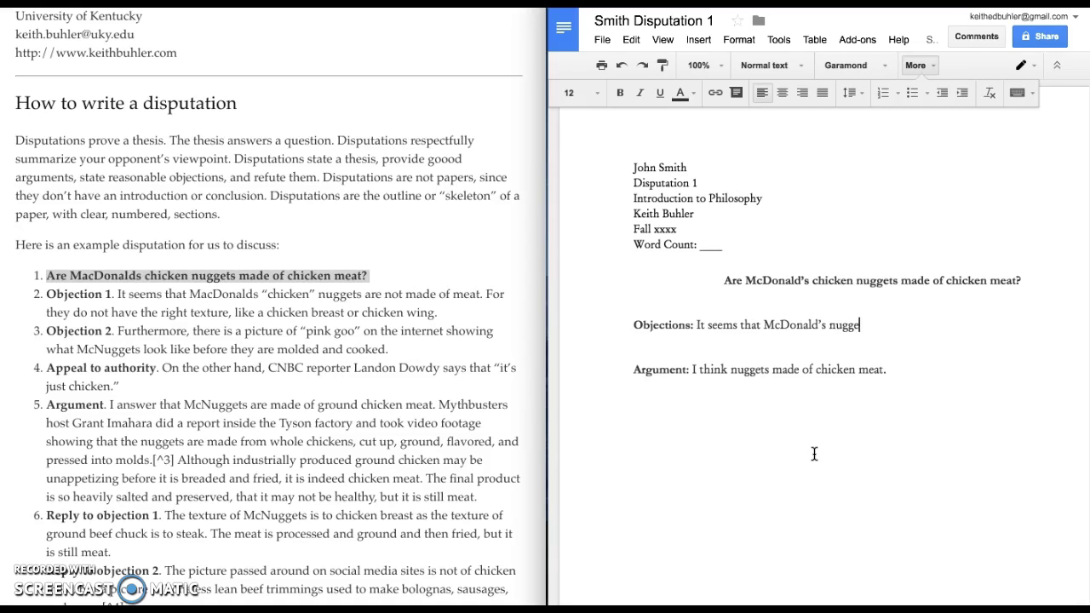
{"action": "key", "text": "BackSpace"}
{"action": "key", "text": "BackSpace"}
{"action": "type", "text": "re not made of meat beca"}
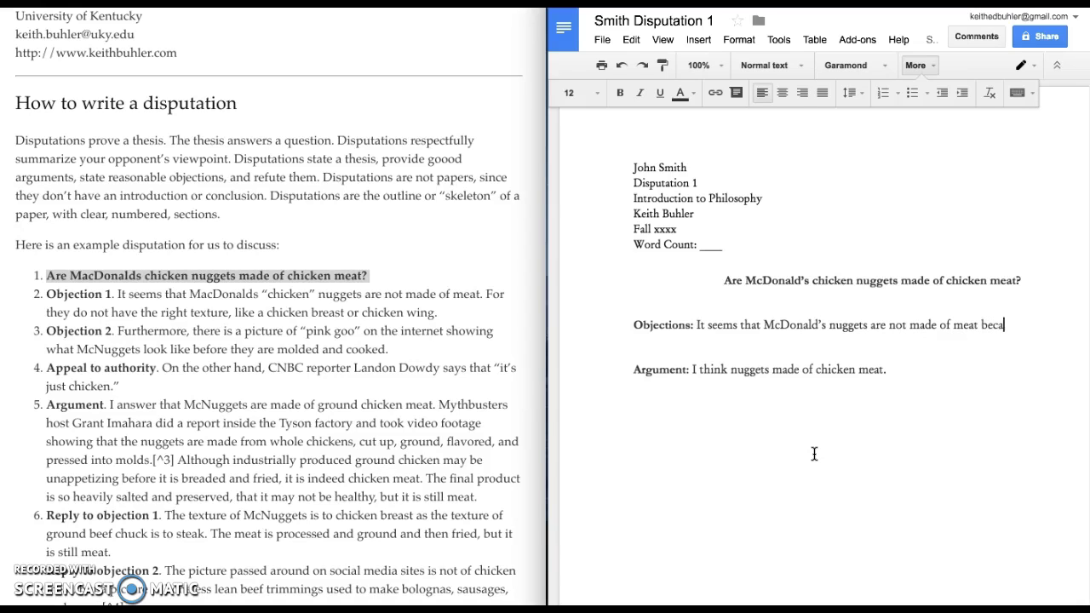
{"action": "type", "text": "use they are made of "}
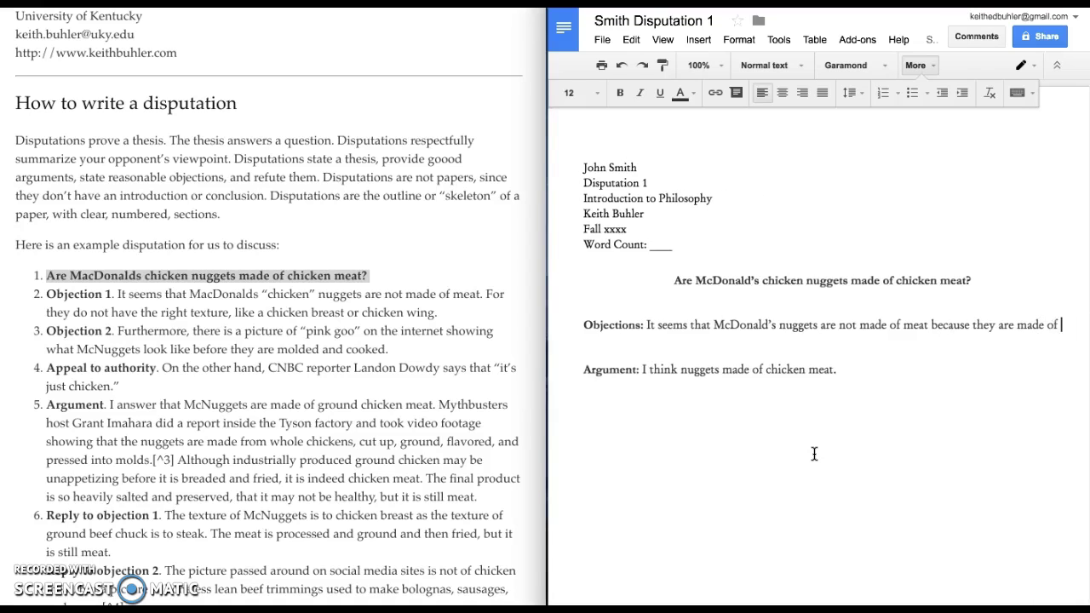
{"action": "type", "text": "pink goo."}
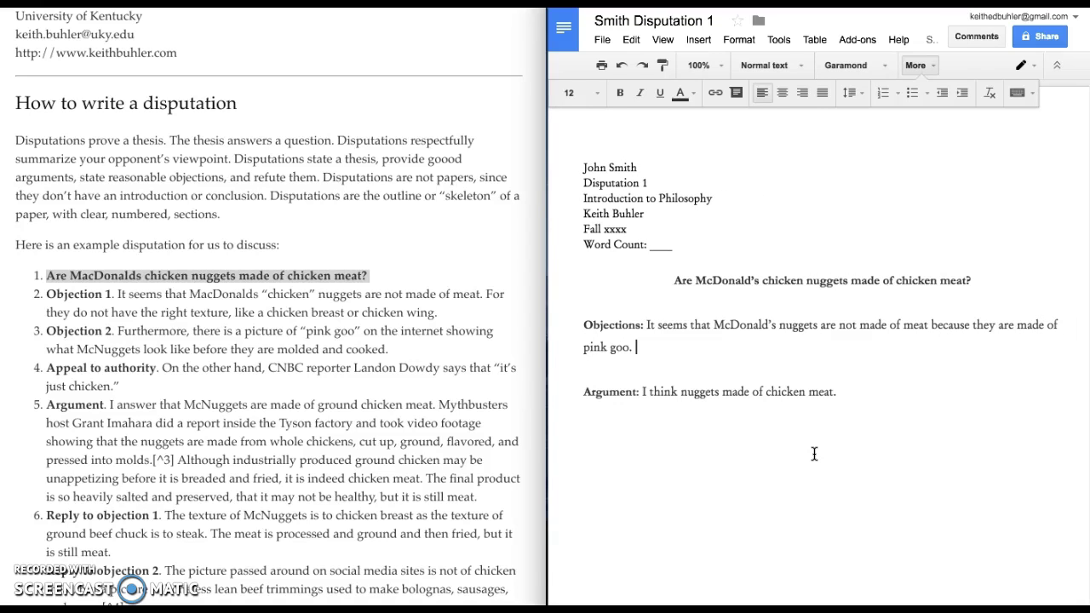
Insert two extra blank lines between the objection paragraph and the argument
{"action": "key", "text": "Down"}
{"action": "key", "text": "Down"}
{"action": "key", "text": "Down"}
{"action": "key", "text": "Up"}
{"action": "key", "text": "Up"}
{"action": "key", "text": "Down"}
{"action": "key", "text": "alt+Right"}
{"action": "key", "text": "Right"}
{"action": "key", "text": "Up"}
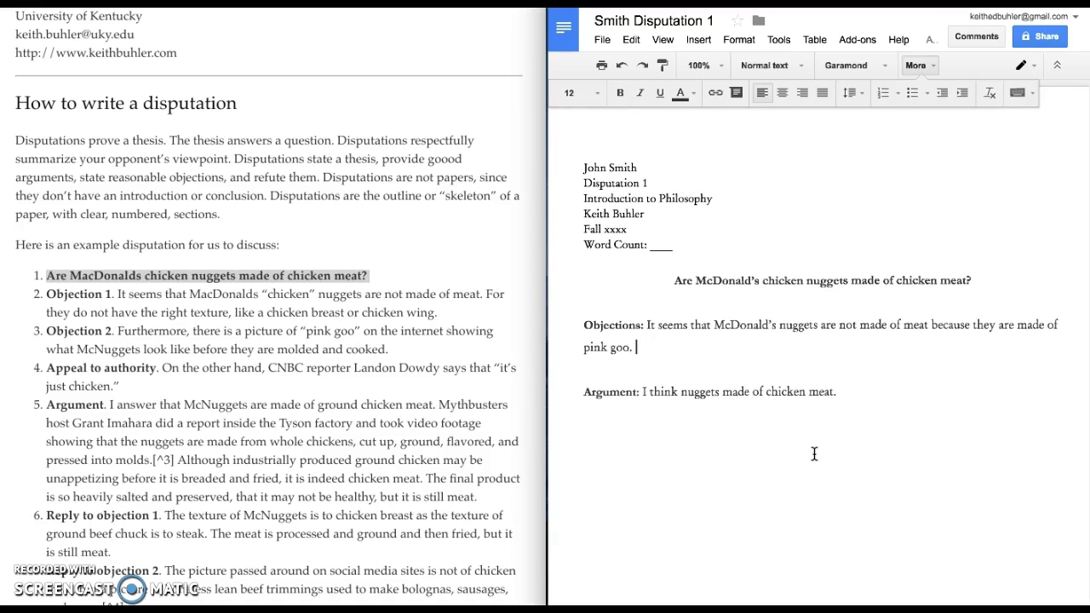
{"action": "key", "text": "Return"}
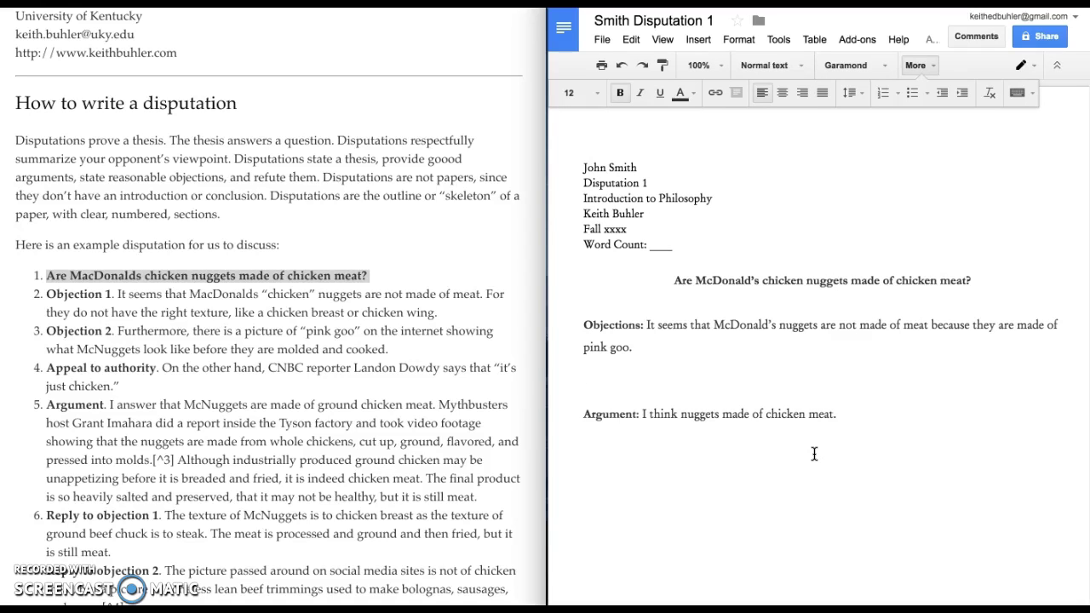
{"action": "key", "text": "Up"}
{"action": "key", "text": "Return"}
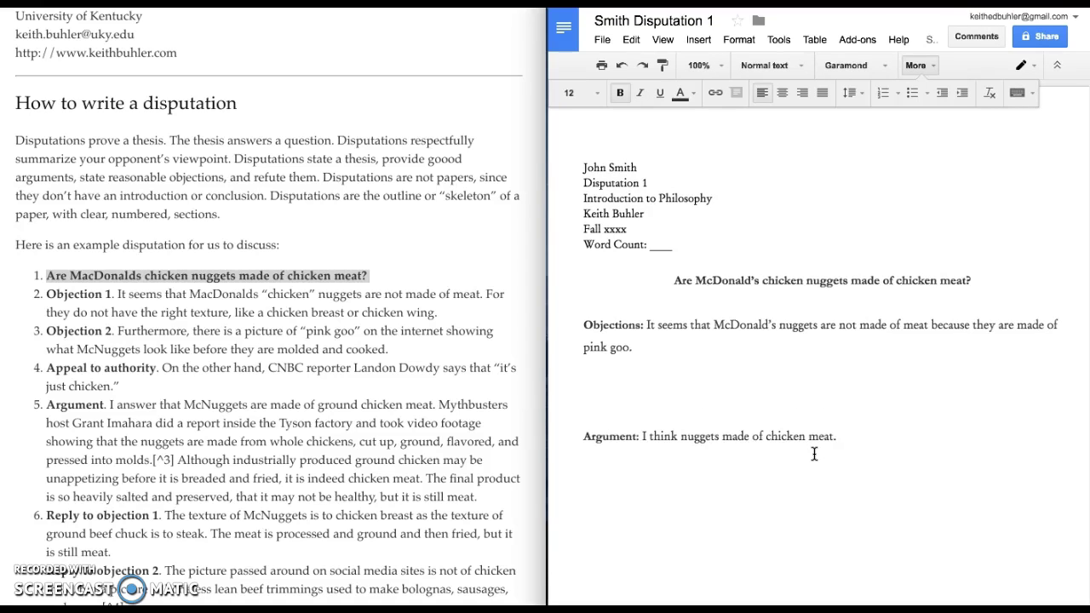
Add a bold "Appeal to authority:" label between the objection and the argument
{"action": "key", "text": "ctrl+b"}
{"action": "type", "text": "Appeal to authority;"}
{"action": "key", "text": "shift+Home"}
{"action": "key", "text": "ctrl+b"}
{"action": "key", "text": "End"}
{"action": "key", "text": "ctrl+b"}
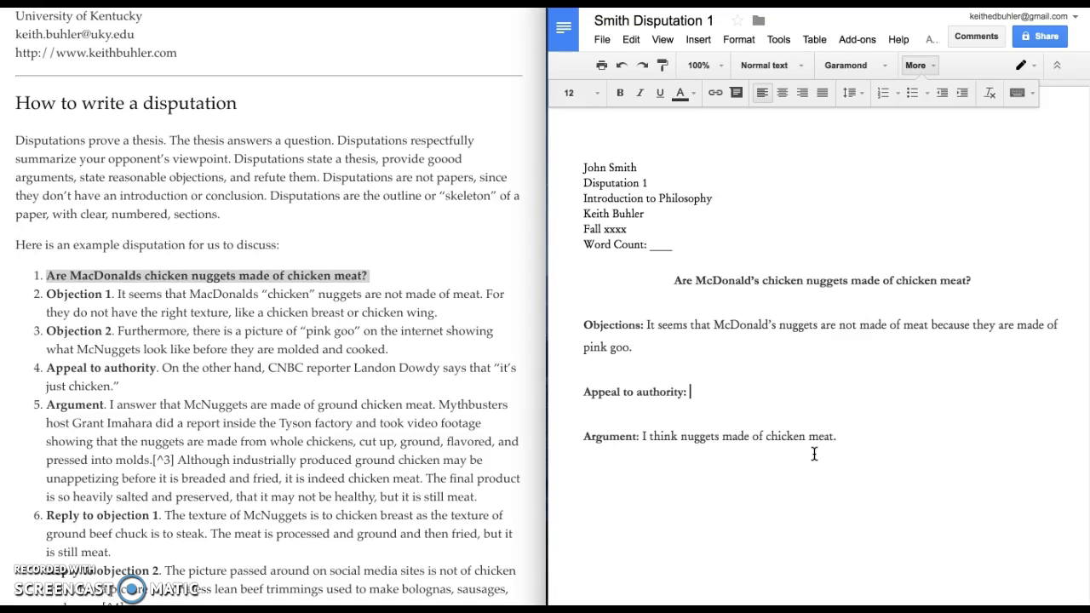
Copy the CNBC reporter's "it's just chicken" statement from the example and paste it after the Appeal to authority label, without the leading comma
{"action": "left_click", "coordinate": [270, 369]}
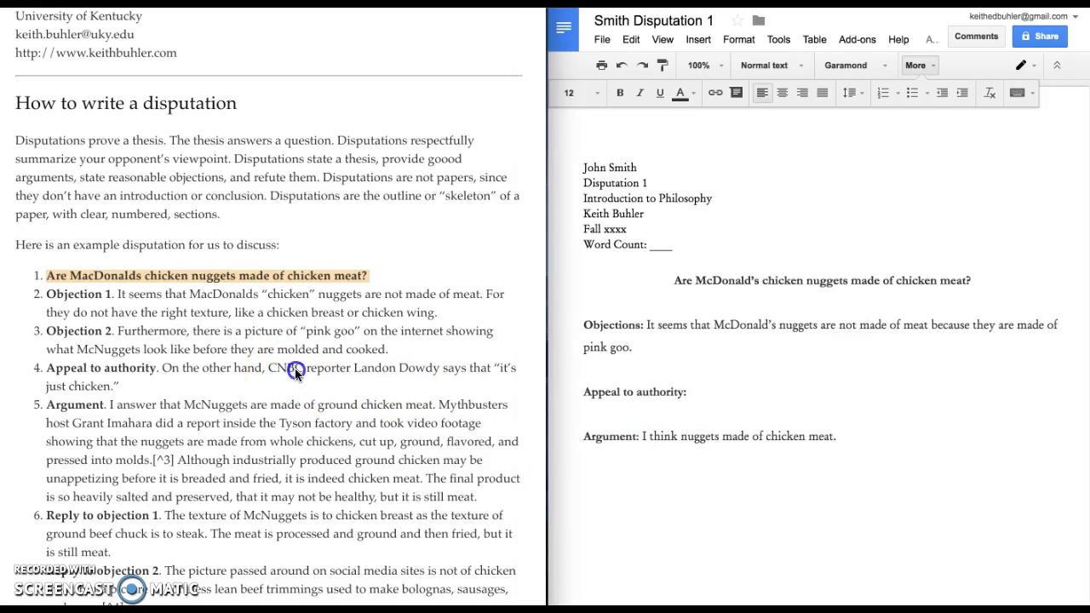
{"action": "left_click_drag", "start_coordinate": [295, 368], "coordinate": [328, 377]}
{"action": "key", "text": "ctrl+c"}
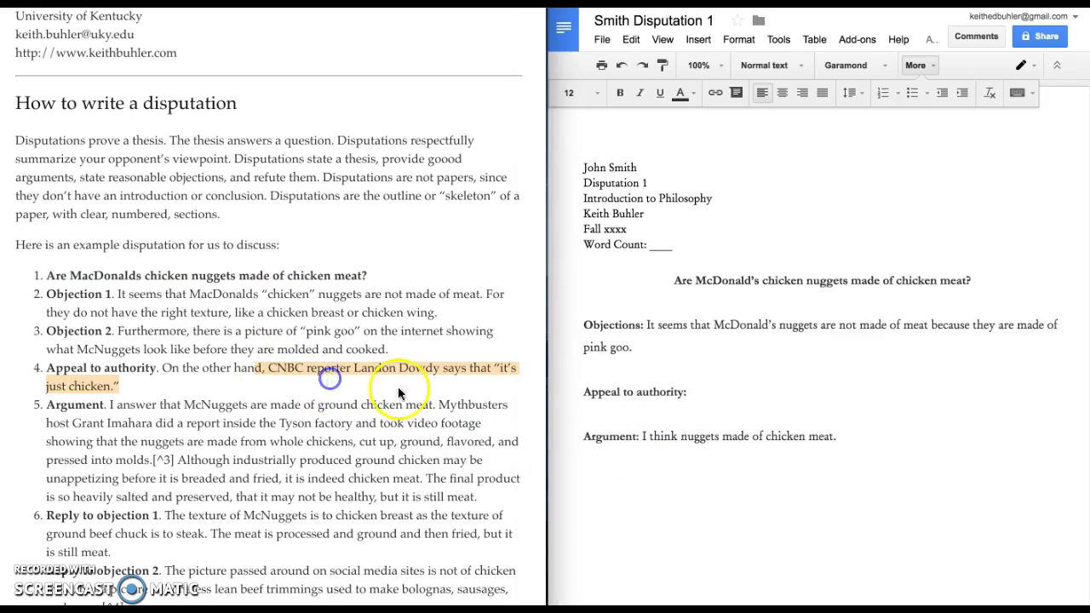
{"action": "left_click", "coordinate": [835, 406]}
{"action": "key", "text": "ctrl+v"}
{"action": "left_click", "coordinate": [696, 393]}
{"action": "key", "text": "Delete"}
{"action": "key", "text": "Delete"}
{"action": "key", "text": "BackSpace"}
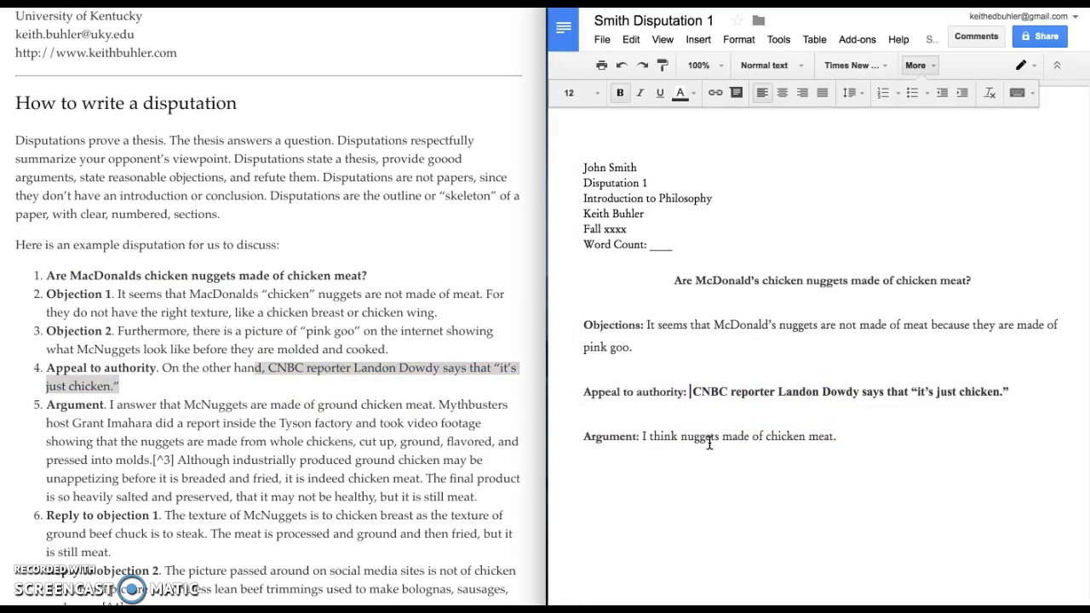
Remove the bold formatting from the pasted CNBC statement
{"action": "key", "text": "shift+End"}
{"action": "key", "text": "ctrl+backslash"}
{"action": "key", "text": "Right"}
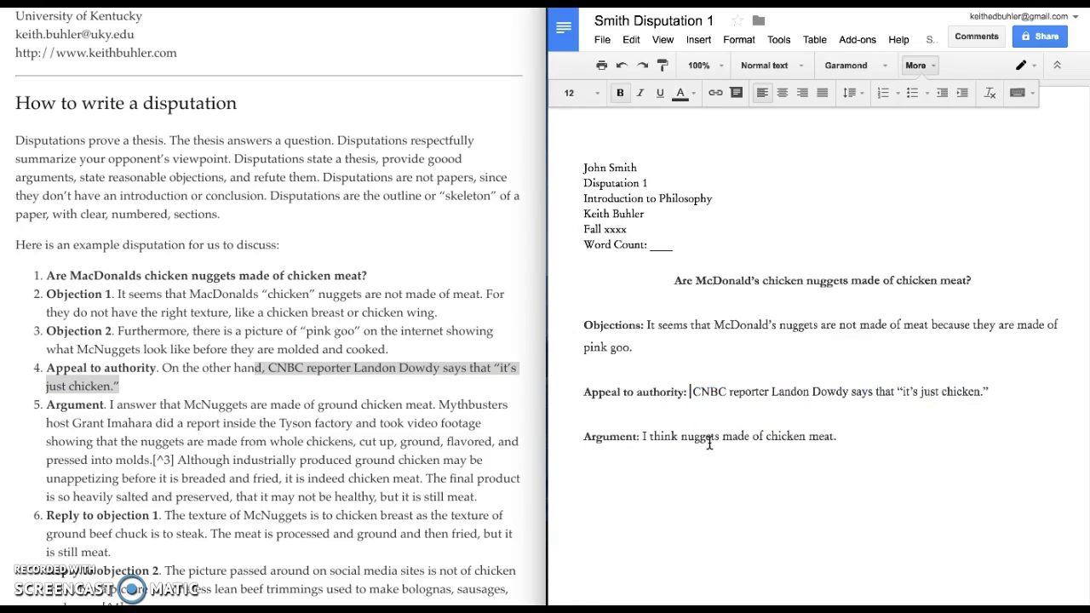
{"action": "key", "text": "Left"}
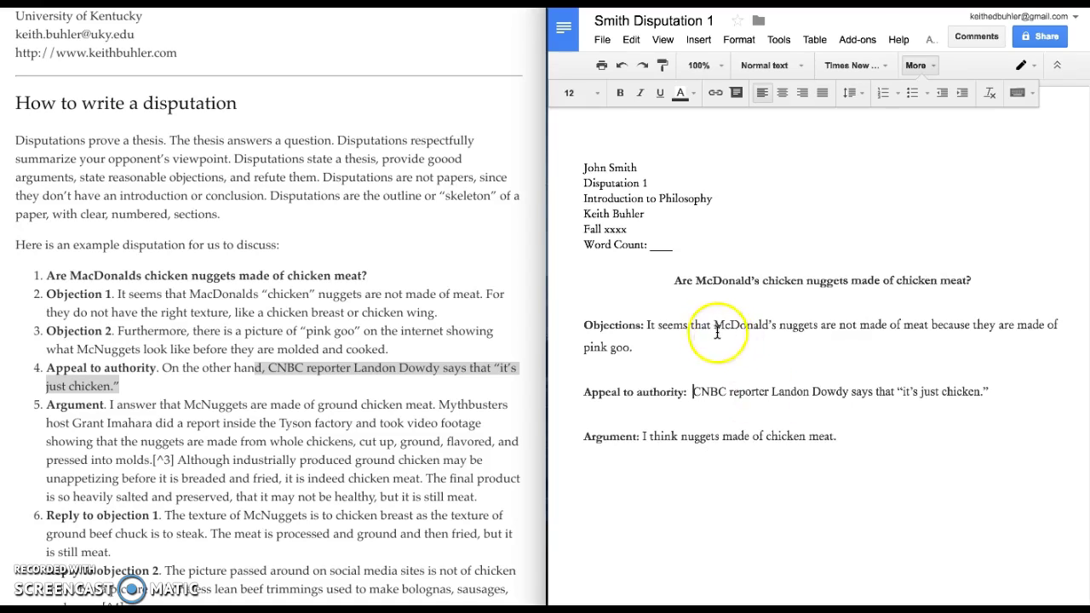
{"action": "left_click", "coordinate": [674, 324]}
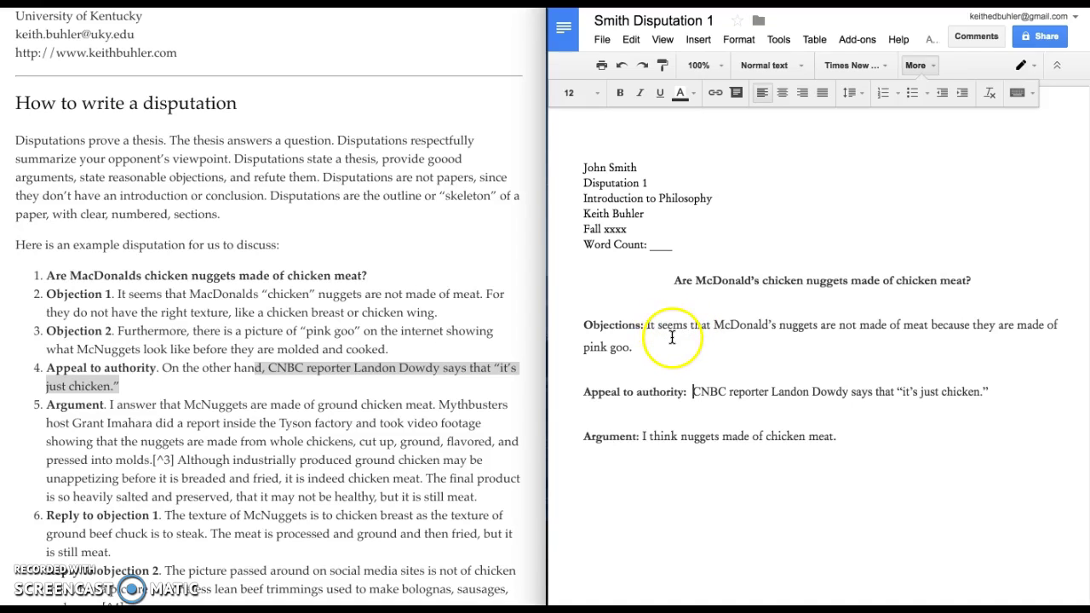
{"action": "left_click_drag", "start_coordinate": [672, 337], "coordinate": [698, 352]}
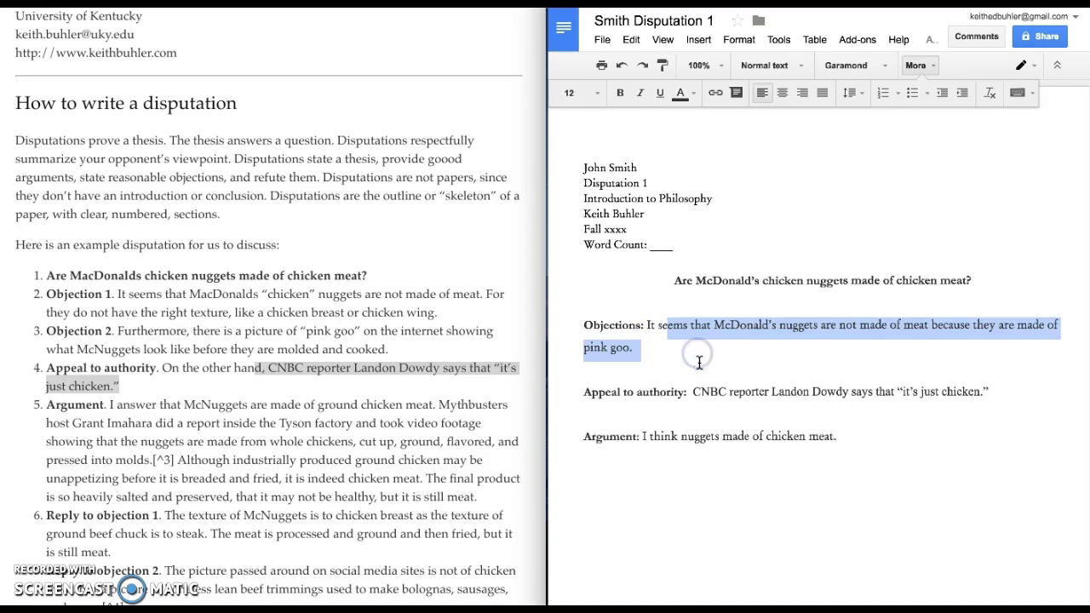
{"action": "left_click", "coordinate": [699, 363]}
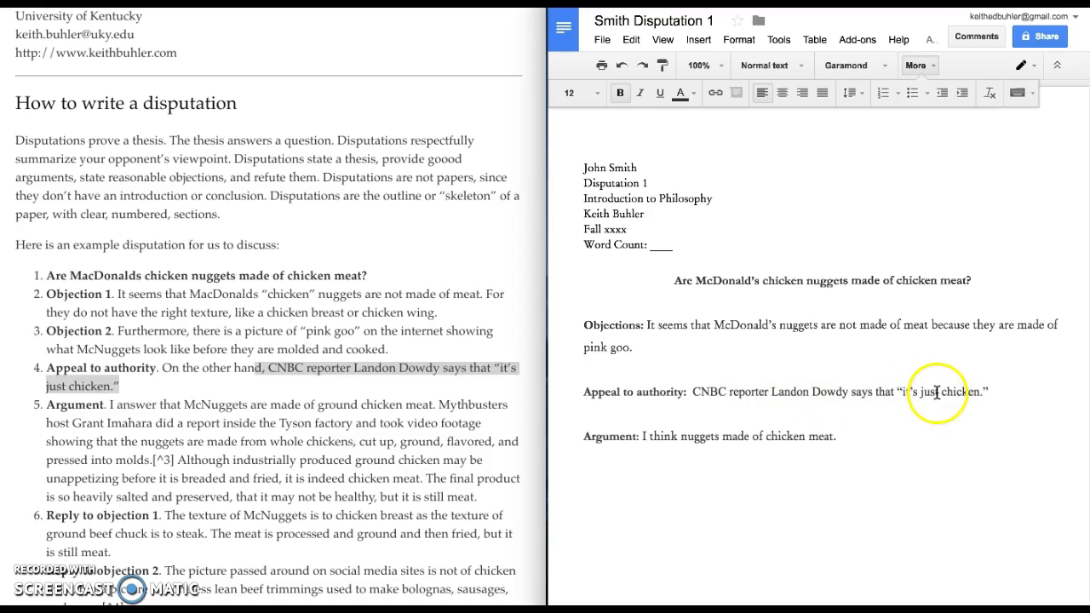
Copy the Mythbusters report sentence, without its footnote mark, from the example's argument and paste it at the end of the Argument paragraph
{"action": "left_click", "coordinate": [681, 437]}
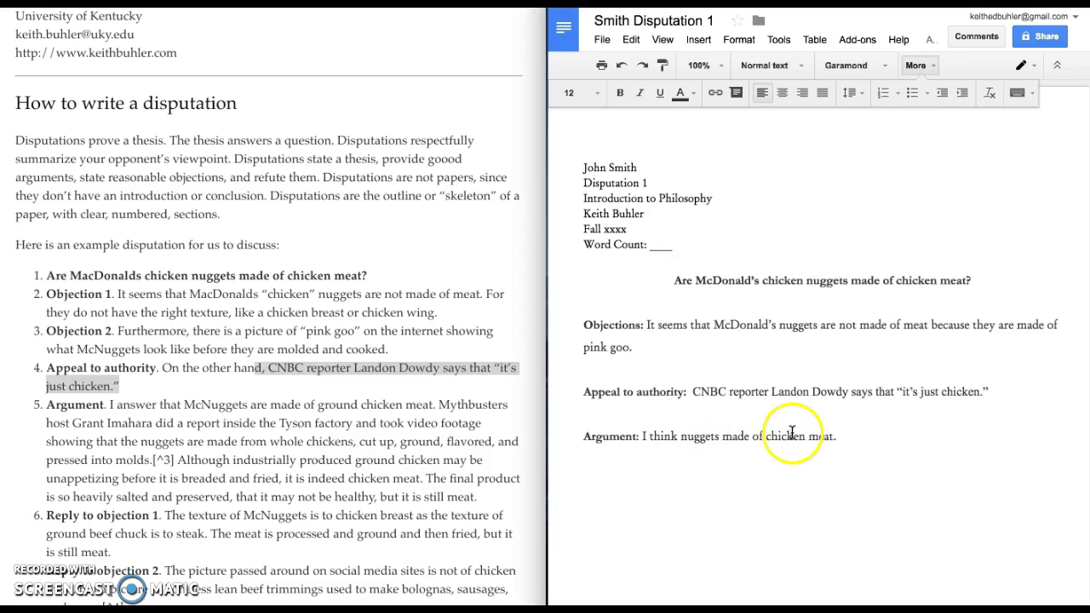
{"action": "left_click", "coordinate": [922, 447]}
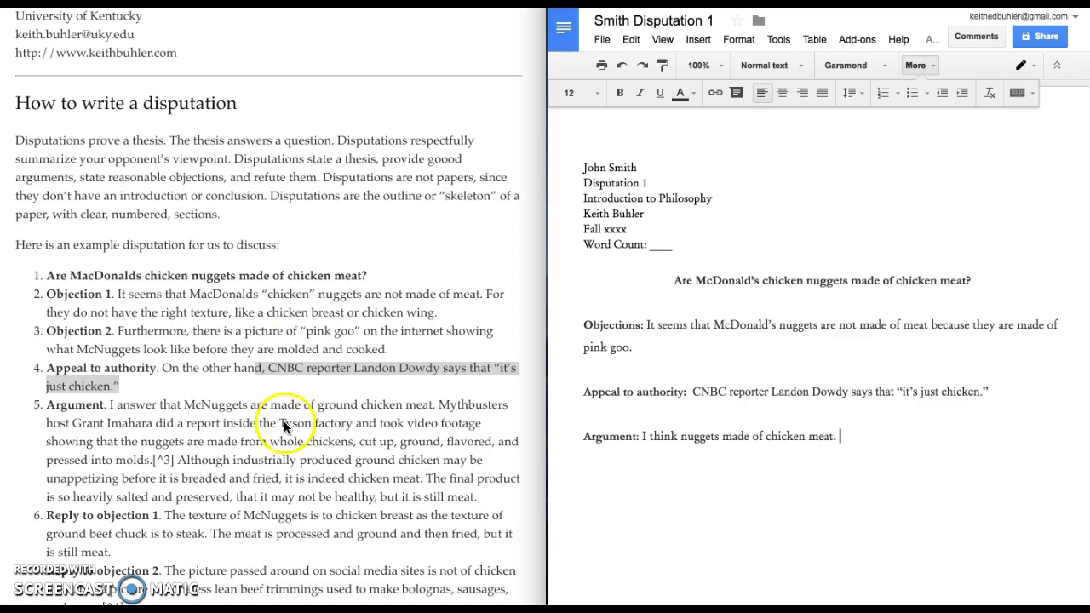
{"action": "scroll", "coordinate": [279, 411], "scroll_direction": "up", "scroll_amount": 5}
{"action": "scroll", "coordinate": [317, 304], "scroll_direction": "down", "scroll_amount": 8}
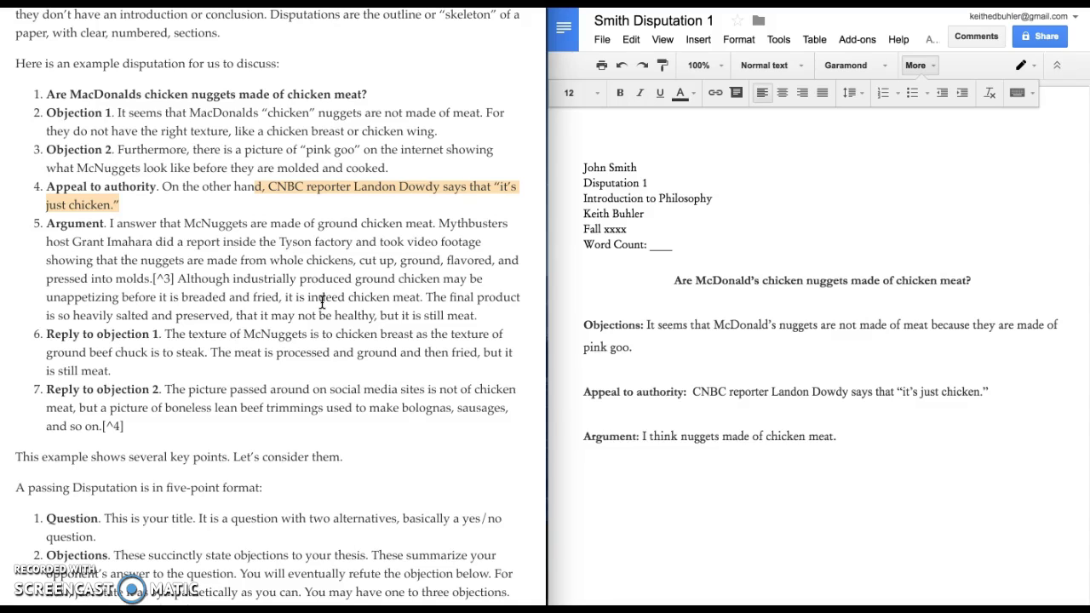
{"action": "left_click", "coordinate": [176, 247]}
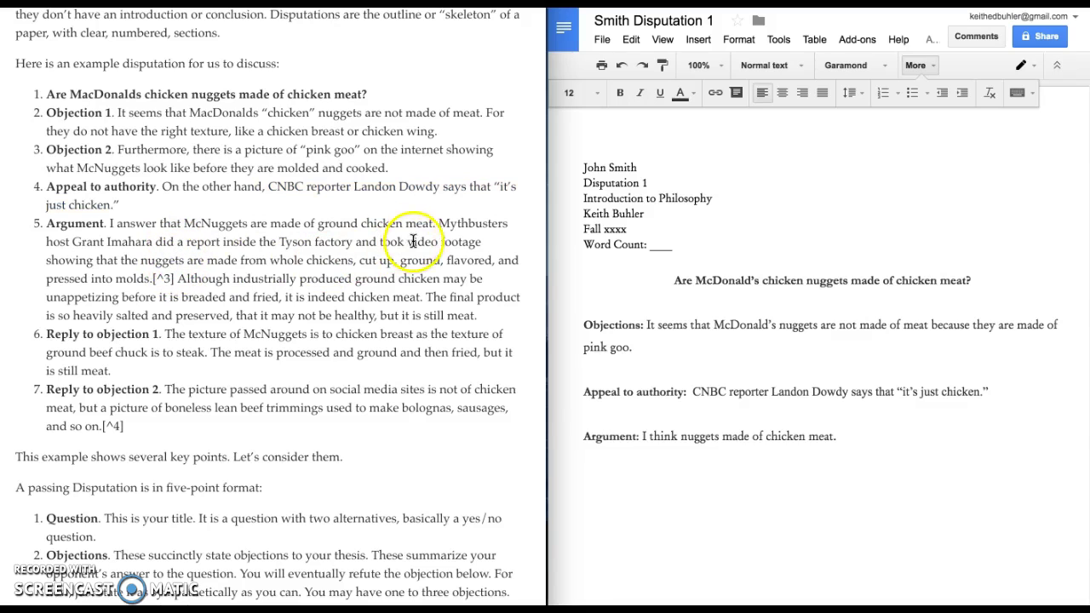
{"action": "left_click_drag", "start_coordinate": [438, 223], "coordinate": [152, 279]}
{"action": "key", "text": "ctrl+c"}
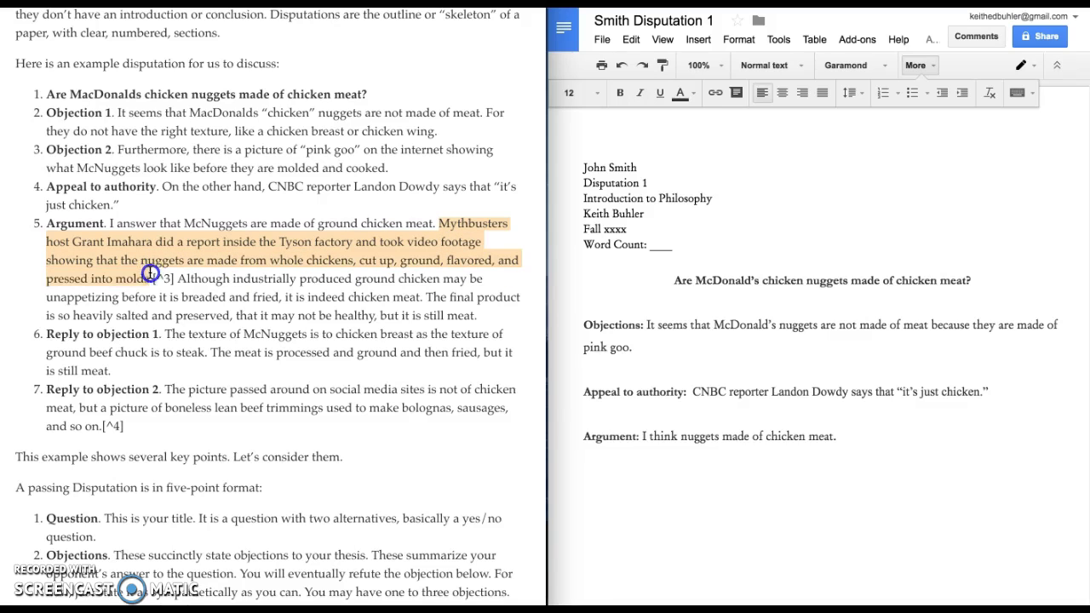
{"action": "left_click", "coordinate": [905, 441]}
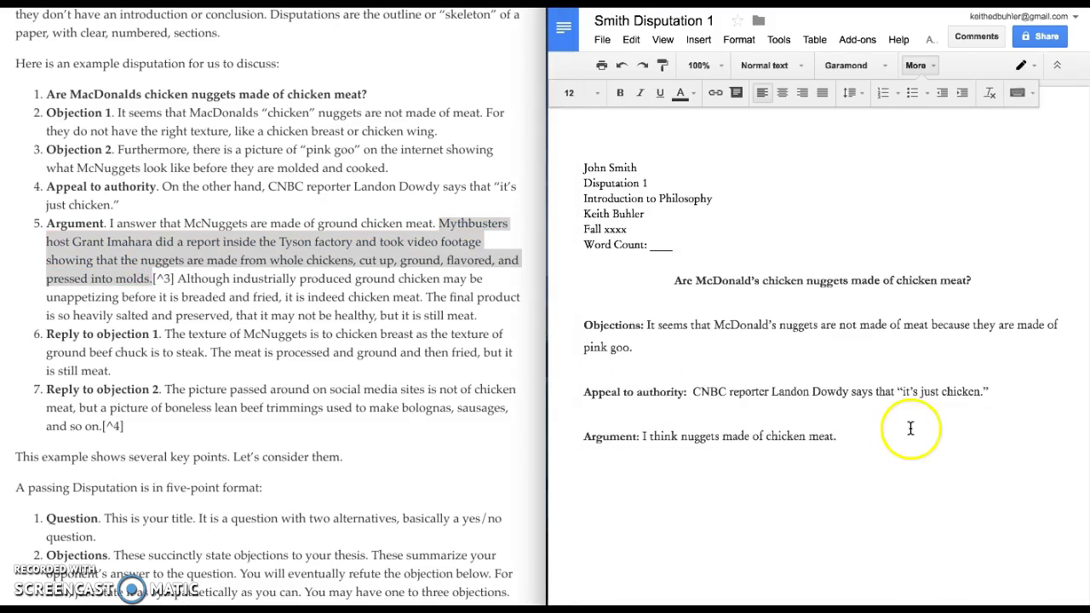
{"action": "key", "text": "ctrl+v"}
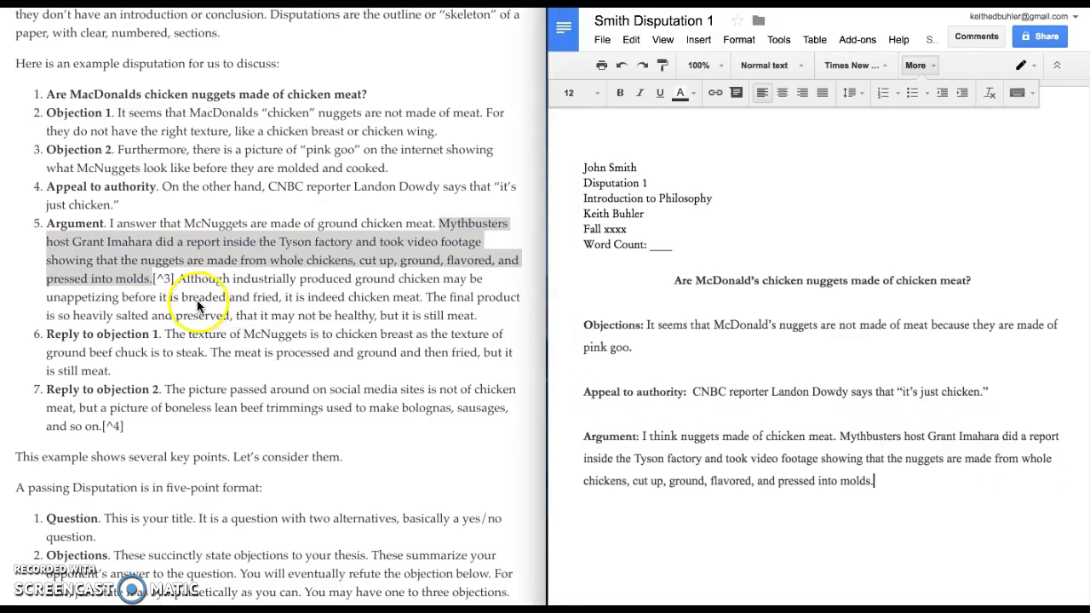
Copy the example's closing argument sentences, from "Although industrially produced" to "still meat", and append them to the Argument paragraph
{"action": "left_click_drag", "start_coordinate": [177, 278], "coordinate": [492, 311]}
{"action": "key", "text": "ctrl+c"}
{"action": "left_click", "coordinate": [911, 509]}
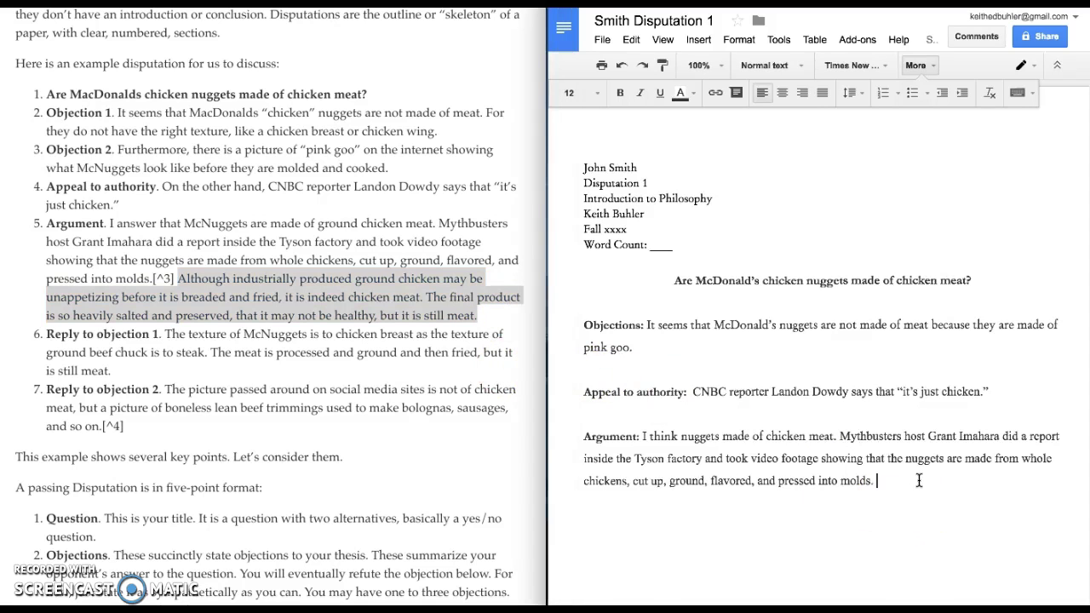
{"action": "key", "text": "ctrl+v"}
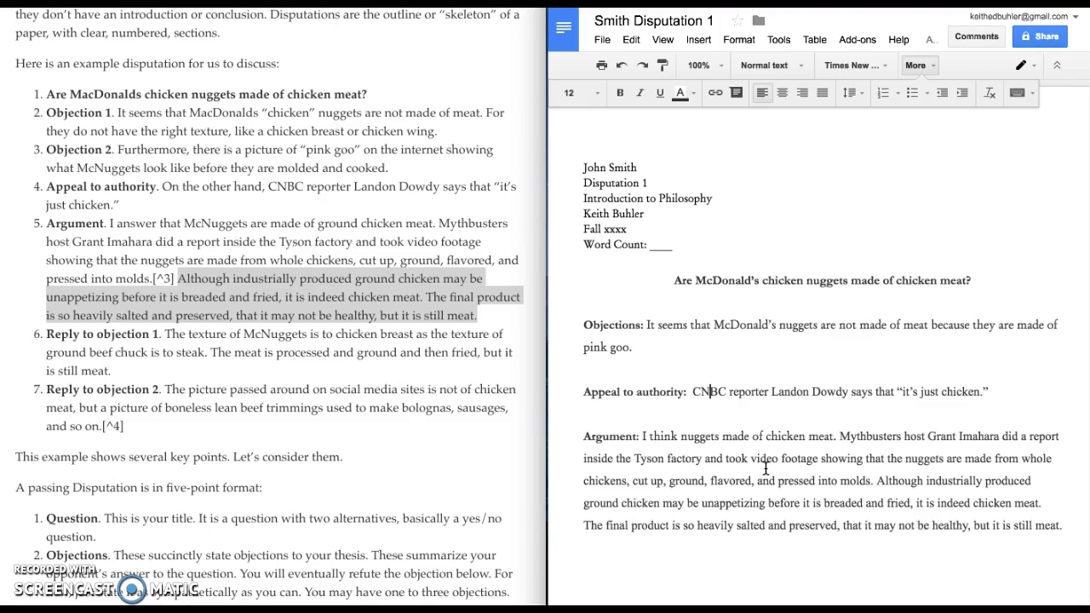
Number the Objections, Appeal to authority and Argument labels 1, 2 and 3
{"action": "left_click", "coordinate": [767, 436]}
{"action": "scroll", "coordinate": [754, 426], "scroll_direction": "down", "scroll_amount": 1}
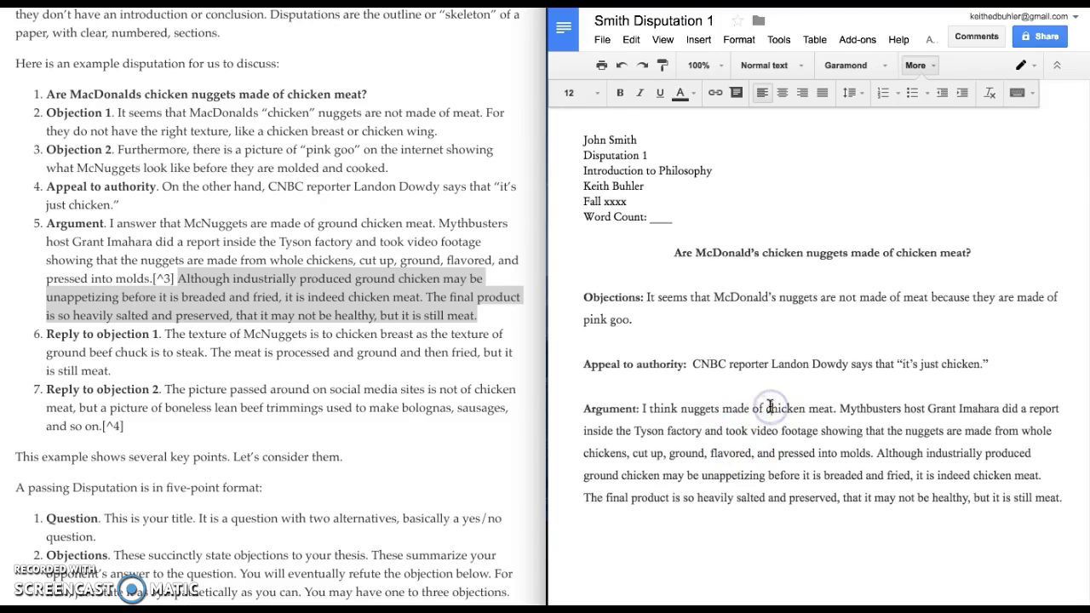
{"action": "left_click", "coordinate": [584, 305]}
{"action": "type", "text": "1"}
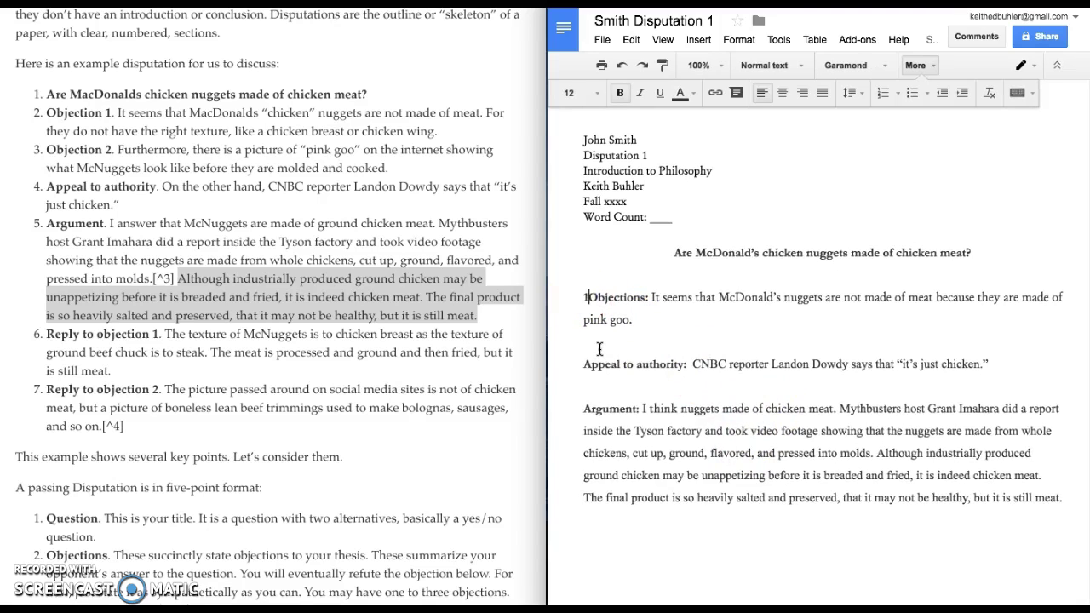
{"action": "left_click", "coordinate": [599, 350]}
{"action": "key", "text": "Down"}
{"action": "type", "text": "2"}
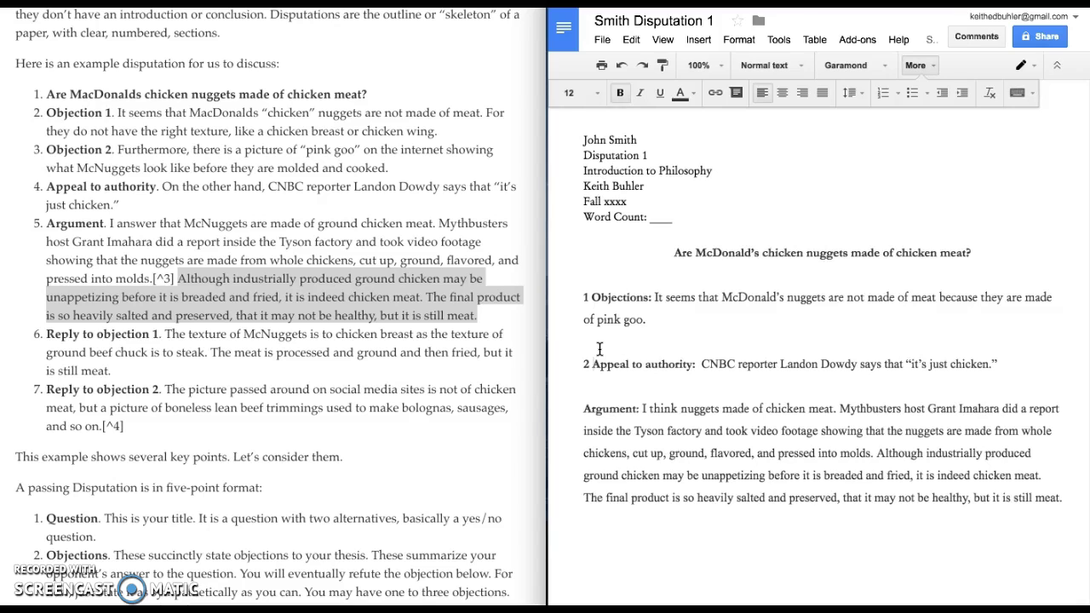
{"action": "key", "text": "End"}
{"action": "key", "text": "ctrl+shift+Left"}
{"action": "key", "text": "ctrl+shift+Left"}
{"action": "key", "text": "ctrl+shift+Left"}
{"action": "key", "text": "ctrl+shift+Left"}
{"action": "key", "text": "ctrl+shift+Left"}
{"action": "key", "text": "ctrl+shift+Left"}
{"action": "key", "text": "Down"}
{"action": "key", "text": "Down"}
{"action": "key", "text": "Home"}
{"action": "type", "text": "3"}
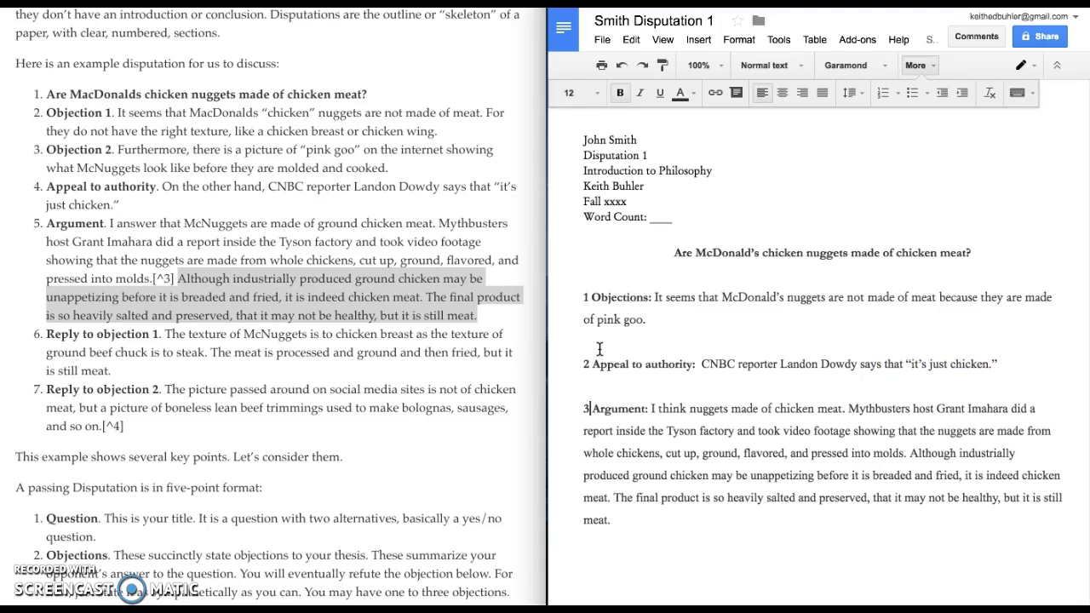
{"action": "key", "text": "shift+Down"}
{"action": "key", "text": "shift+Down"}
{"action": "key", "text": "shift+Down"}
{"action": "key", "text": "shift+Down"}
{"action": "key", "text": "shift+Down"}
{"action": "key", "text": "shift+Down"}
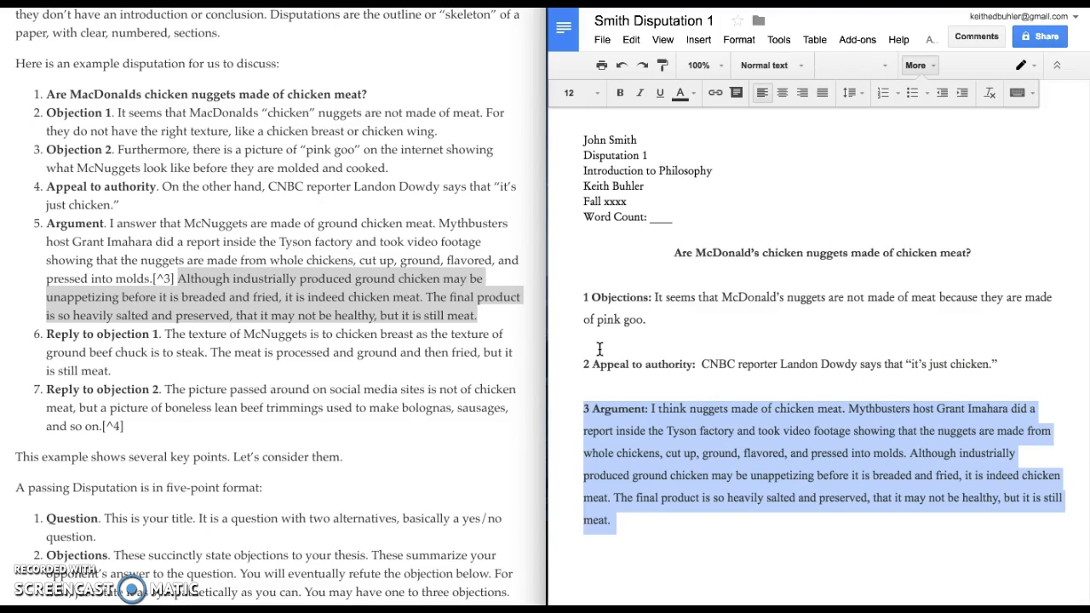
Add a bold "4 Reply to objection" label on a new line below the argument
{"action": "scroll", "coordinate": [729, 307], "scroll_direction": "down", "scroll_amount": 1}
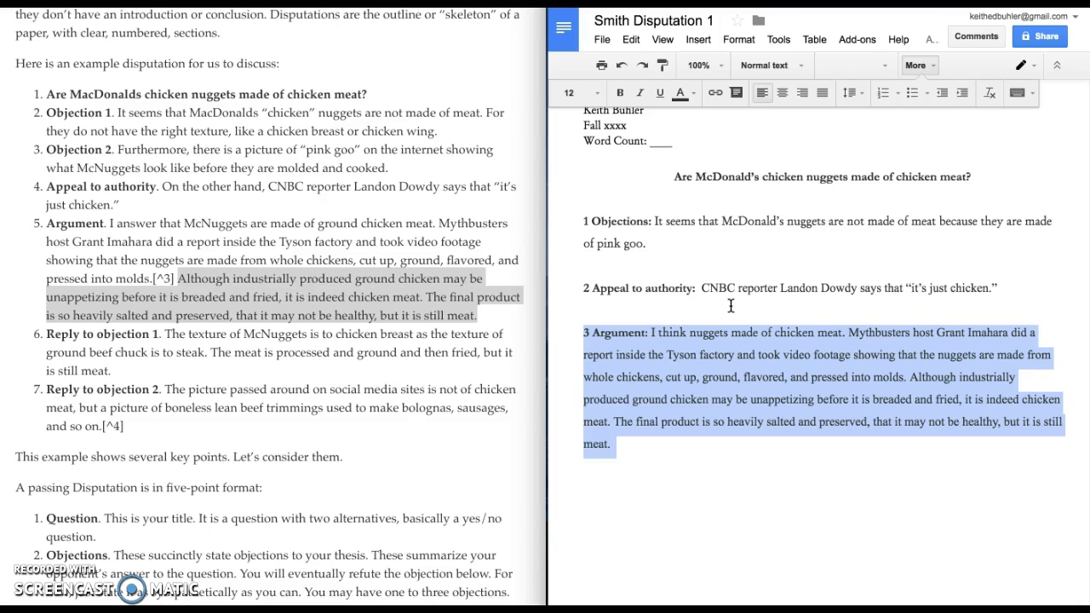
{"action": "left_click", "coordinate": [641, 501]}
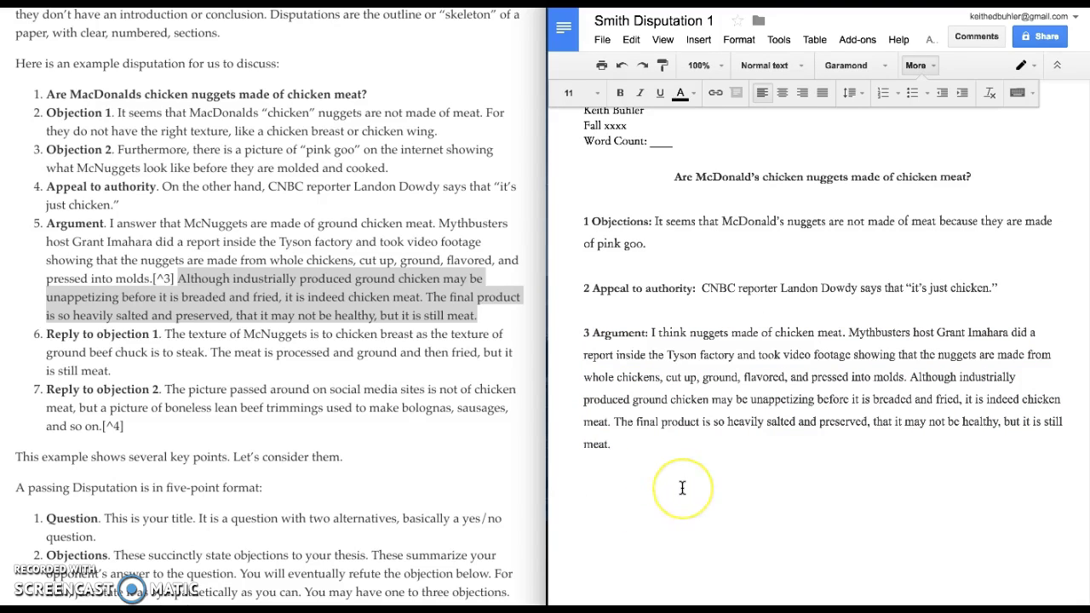
{"action": "type", "text": "4"}
{"action": "key", "text": "ctrl+b"}
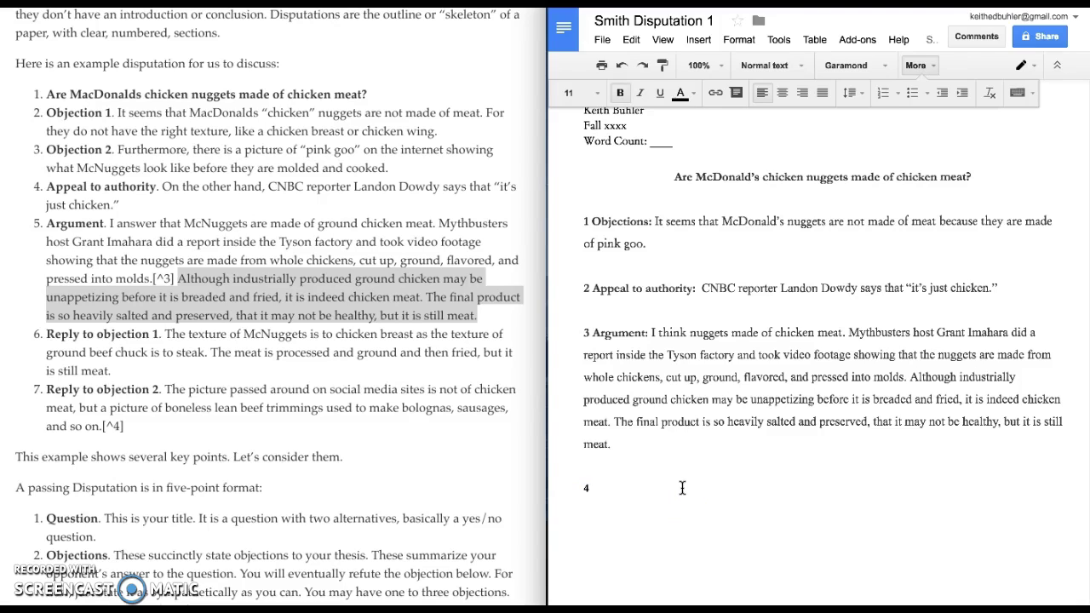
{"action": "type", "text": "Reply to objection"}
Rename the "1 Objections:" label to "Objection 1:" without a leading number
{"action": "left_click", "coordinate": [647, 225]}
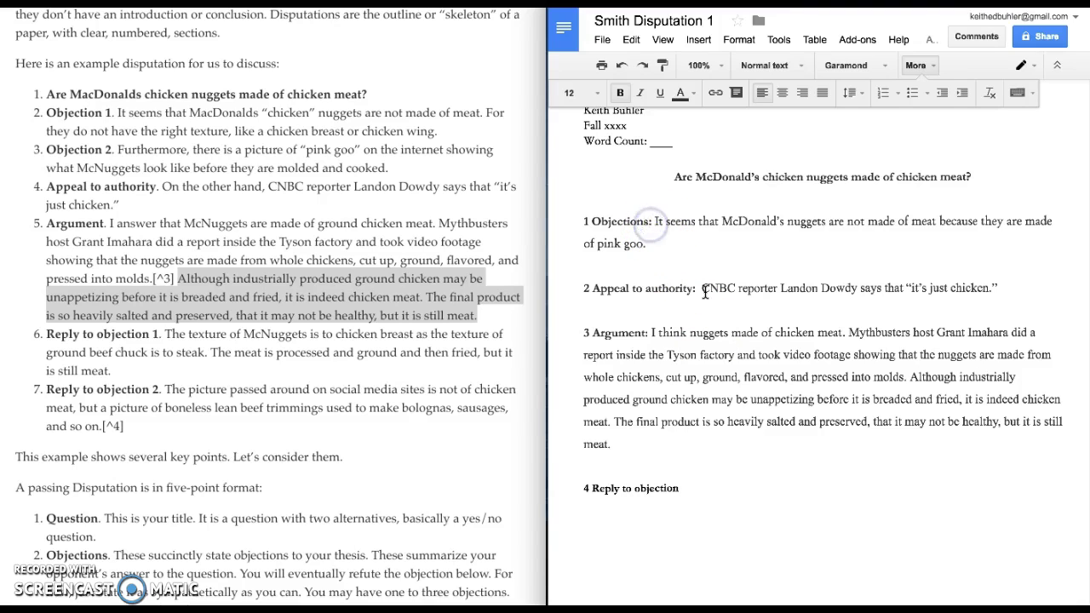
{"action": "key", "text": "BackSpace"}
{"action": "type", "text": "1"}
{"action": "key", "text": "Home"}
{"action": "key", "text": "Delete"}
{"action": "key", "text": "Delete"}
Delete the leading numbers from the Appeal to authority and Argument labels
{"action": "key", "text": "Down"}
{"action": "key", "text": "Down"}
{"action": "key", "text": "Down"}
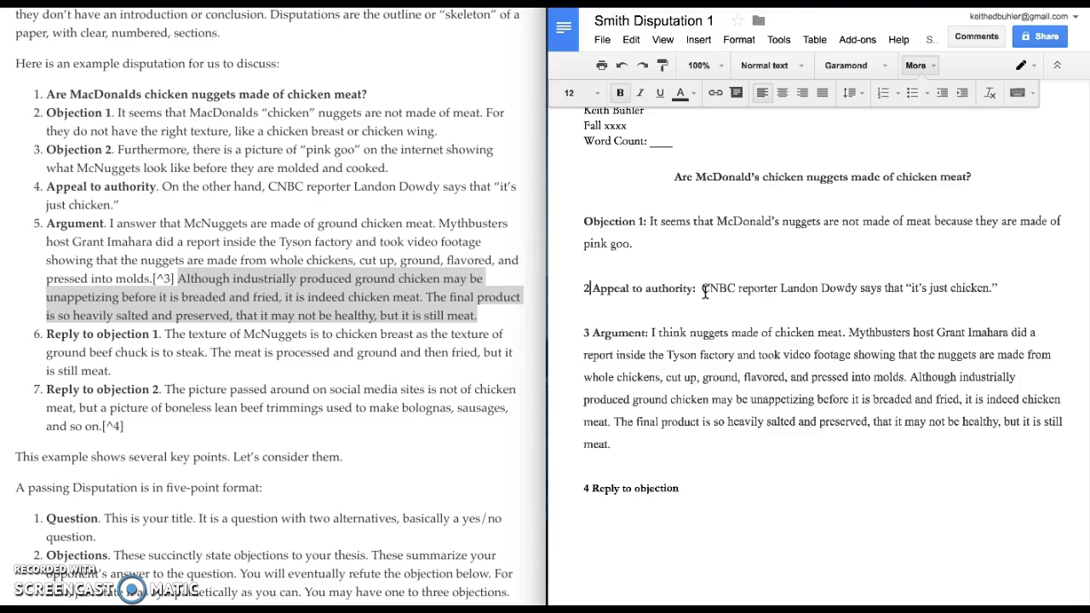
{"action": "key", "text": "Delete"}
{"action": "key", "text": "Delete"}
{"action": "key", "text": "Down"}
{"action": "key", "text": "Down"}
{"action": "key", "text": "Delete"}
{"action": "key", "text": "Delete"}
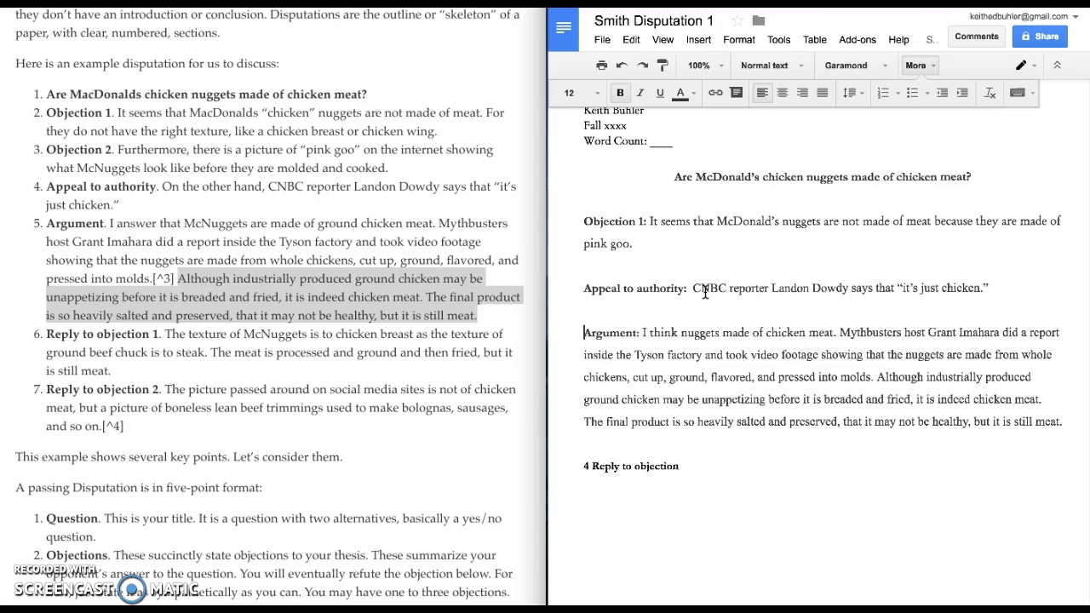
Change the last label to "Reply to objection 1:" and remove its leading number
{"action": "key", "text": "ctrl+End"}
{"action": "key", "text": "BackSpace"}
{"action": "key", "text": "BackSpace"}
{"action": "key", "text": "End"}
{"action": "left_click", "coordinate": [630, 454]}
{"action": "triple_click", "coordinate": [647, 467]}
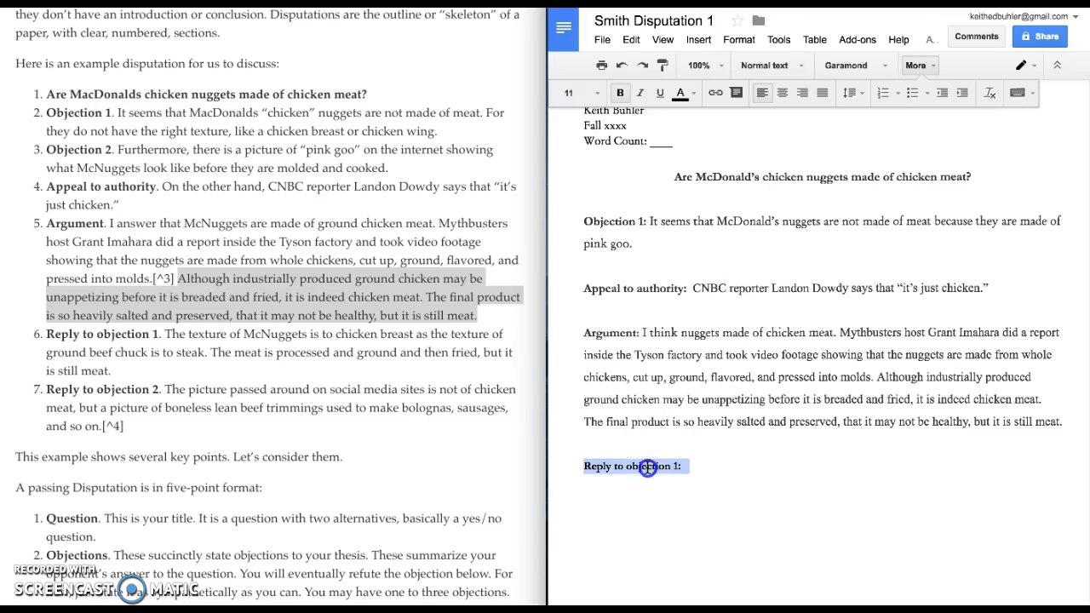
Copy the example's Reply to objection 2 text about the social media picture and paste it after the "Reply to objection 1:" label
{"action": "triple_click", "coordinate": [644, 221]}
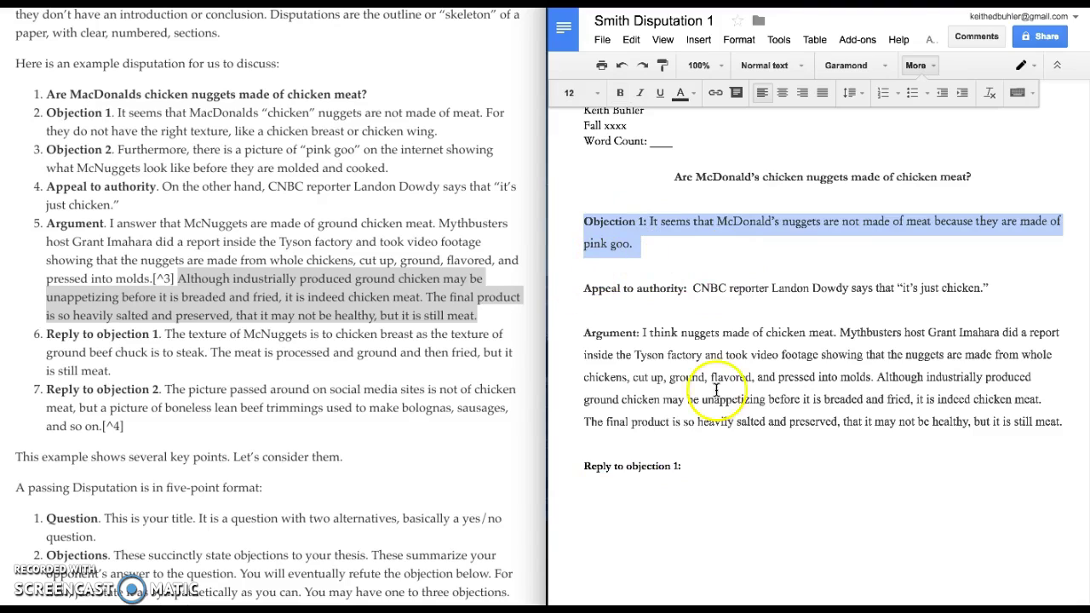
{"action": "left_click", "coordinate": [738, 477]}
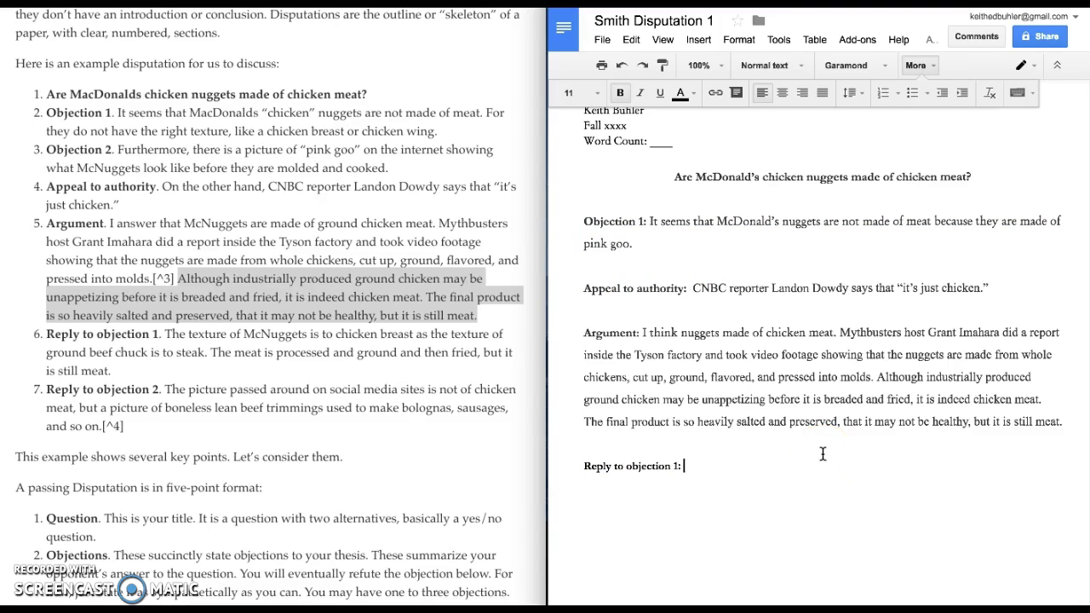
{"action": "left_click", "coordinate": [358, 385]}
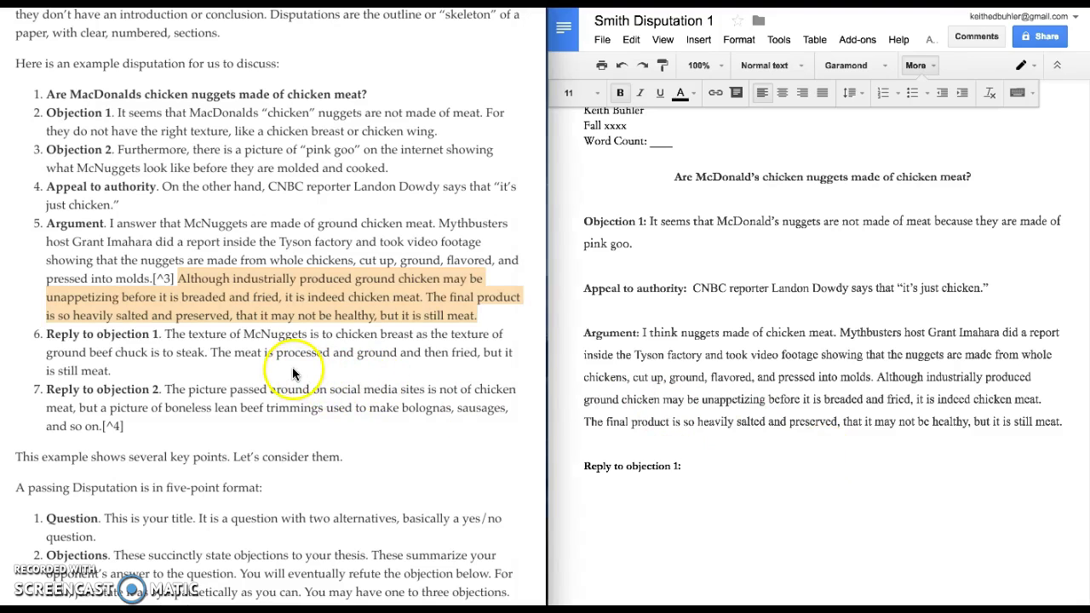
{"action": "left_click_drag", "start_coordinate": [163, 390], "coordinate": [102, 425]}
{"action": "key", "text": "ctrl+c"}
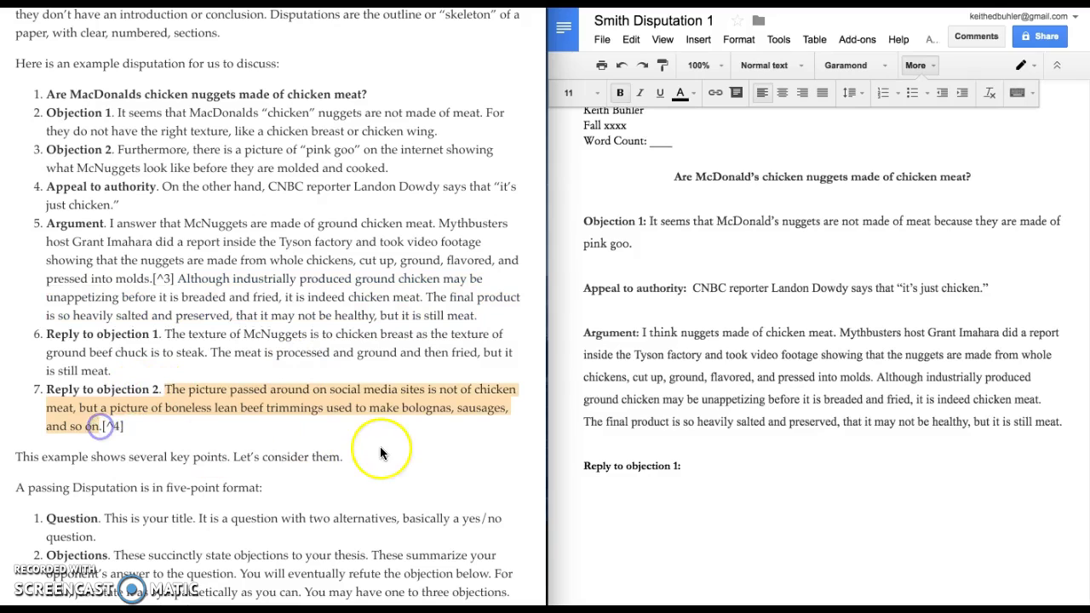
{"action": "left_click", "coordinate": [1002, 470]}
{"action": "key", "text": "ctrl+v"}
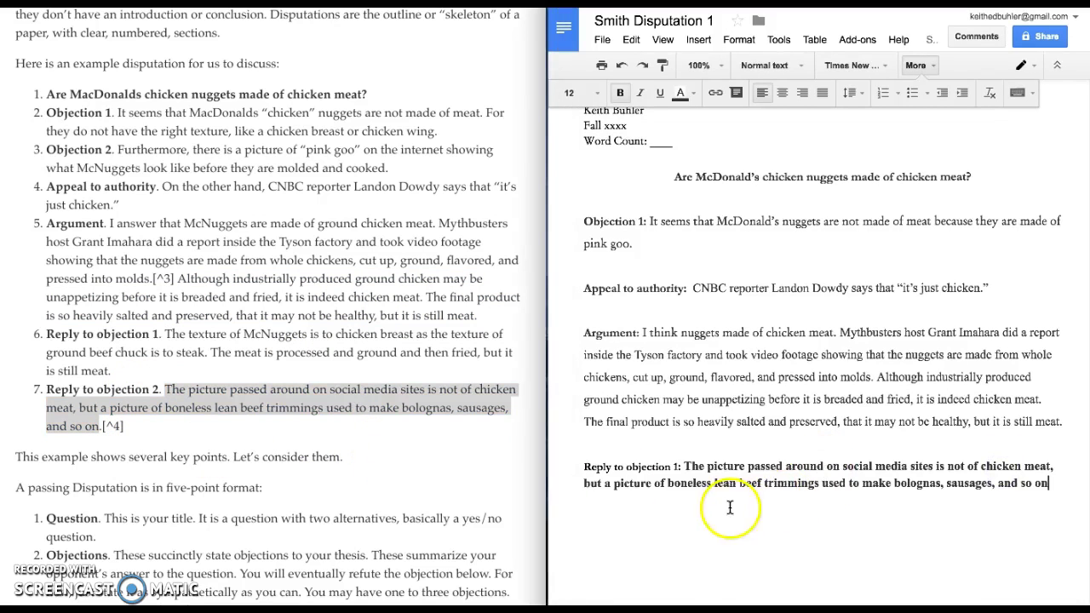
Remove the bold formatting from the pasted reply text and end it with a period
{"action": "left_click", "coordinate": [685, 466], "text": "shift"}
{"action": "key", "text": "ctrl+b"}
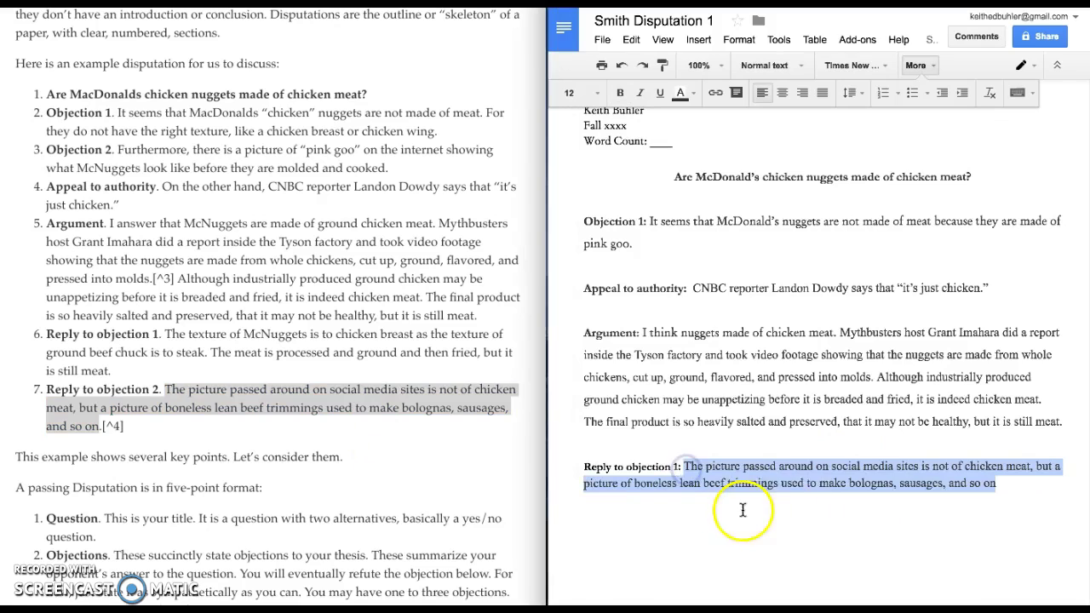
{"action": "left_click", "coordinate": [437, 443]}
{"action": "left_click", "coordinate": [806, 513]}
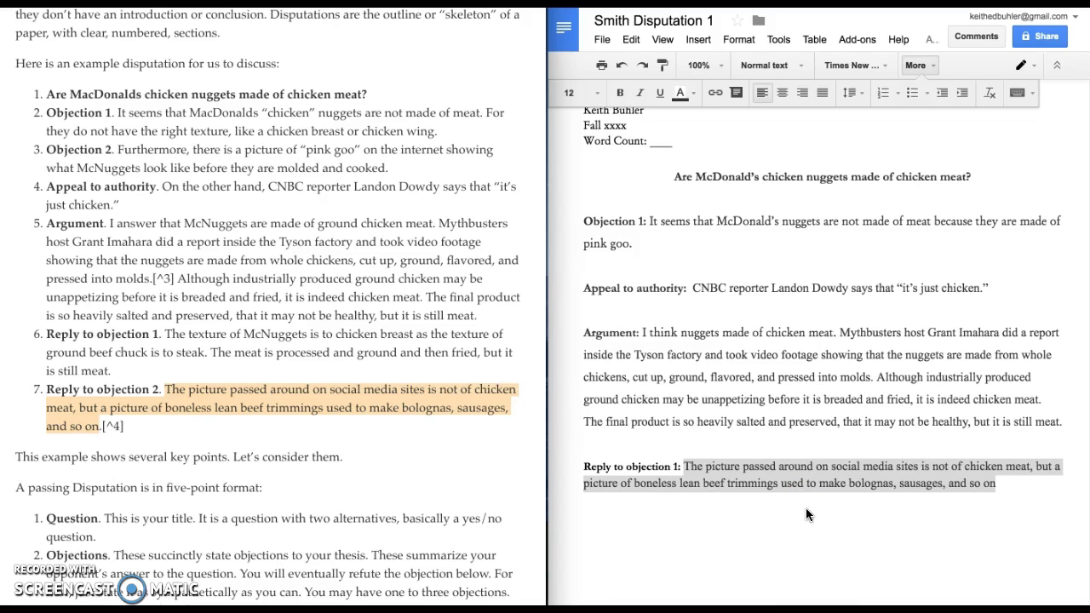
{"action": "left_click", "coordinate": [1015, 481]}
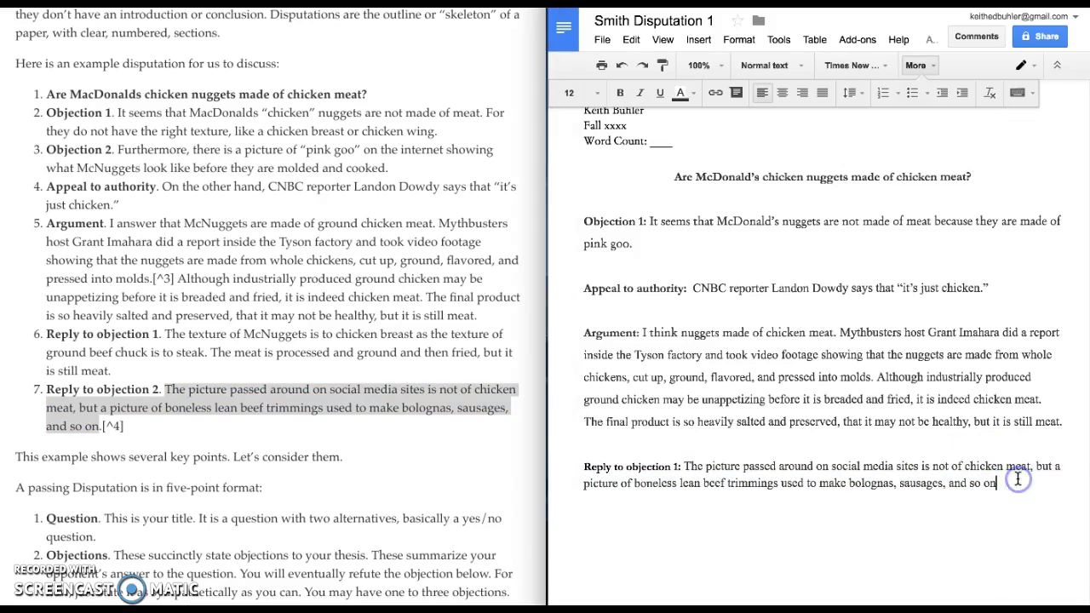
{"action": "type", "text": "."}
{"action": "scroll", "coordinate": [928, 426], "scroll_direction": "down", "scroll_amount": 1}
{"action": "left_click", "coordinate": [797, 460]}
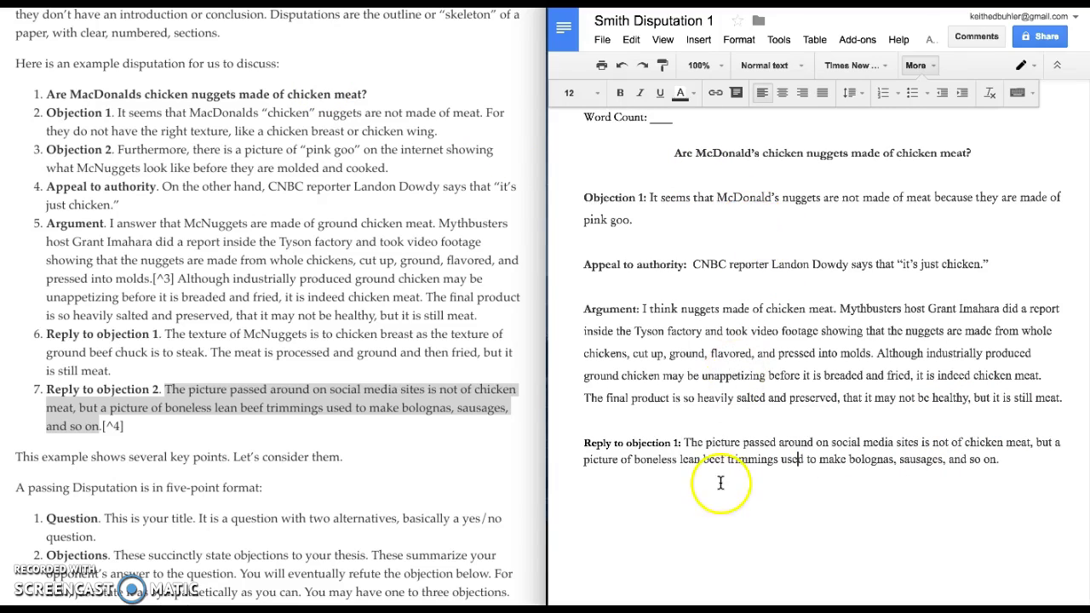
Add an "Objection 2:" paragraph between Objection 1 and the Appeal to authority, using the example's Objection 1 text about the nuggets' texture
{"action": "left_click", "coordinate": [149, 148]}
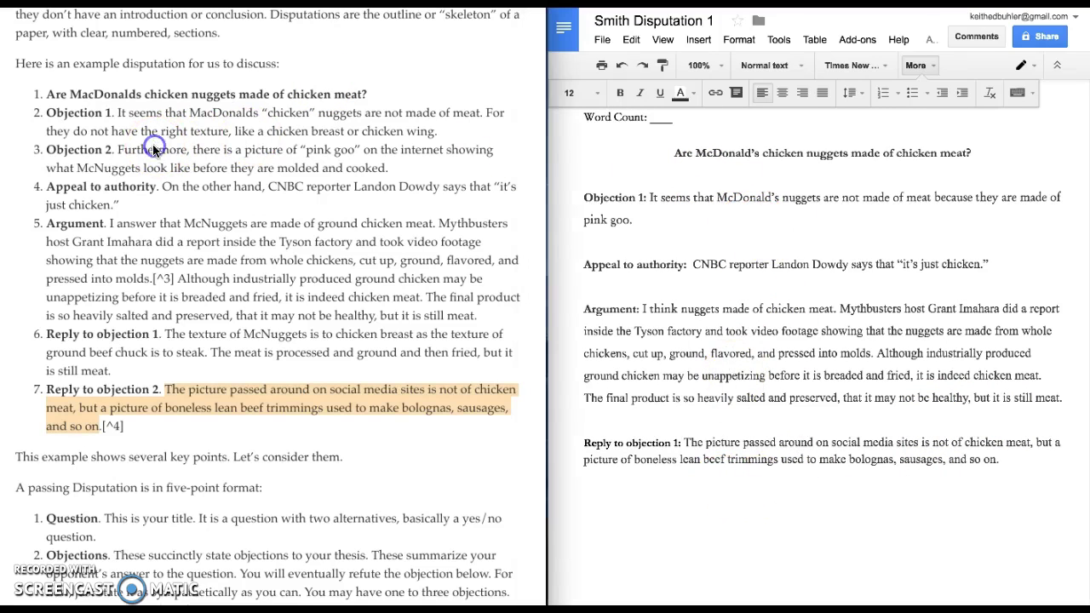
{"action": "left_click_drag", "start_coordinate": [46, 150], "coordinate": [398, 168]}
{"action": "left_click", "coordinate": [202, 118]}
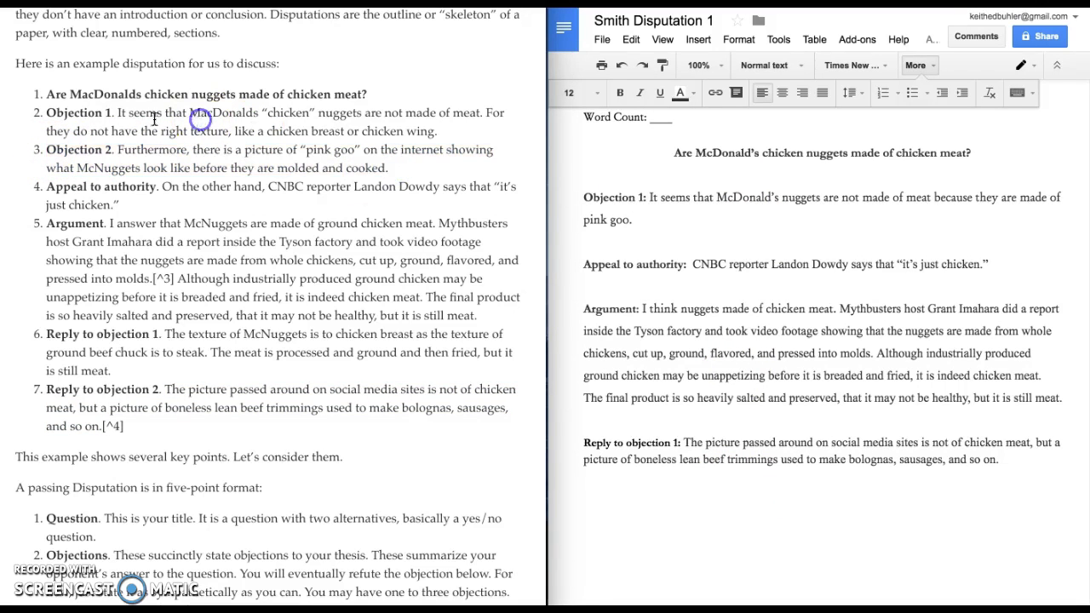
{"action": "left_click_drag", "start_coordinate": [119, 113], "coordinate": [436, 131]}
{"action": "left_click", "coordinate": [687, 206]}
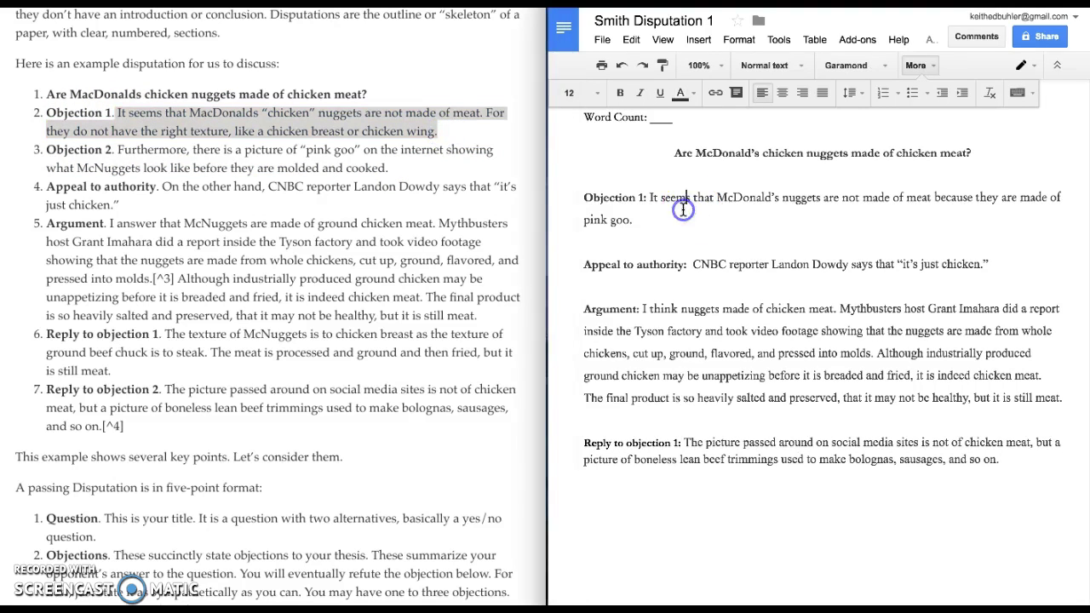
{"action": "key", "text": "Return"}
{"action": "key", "text": "Return"}
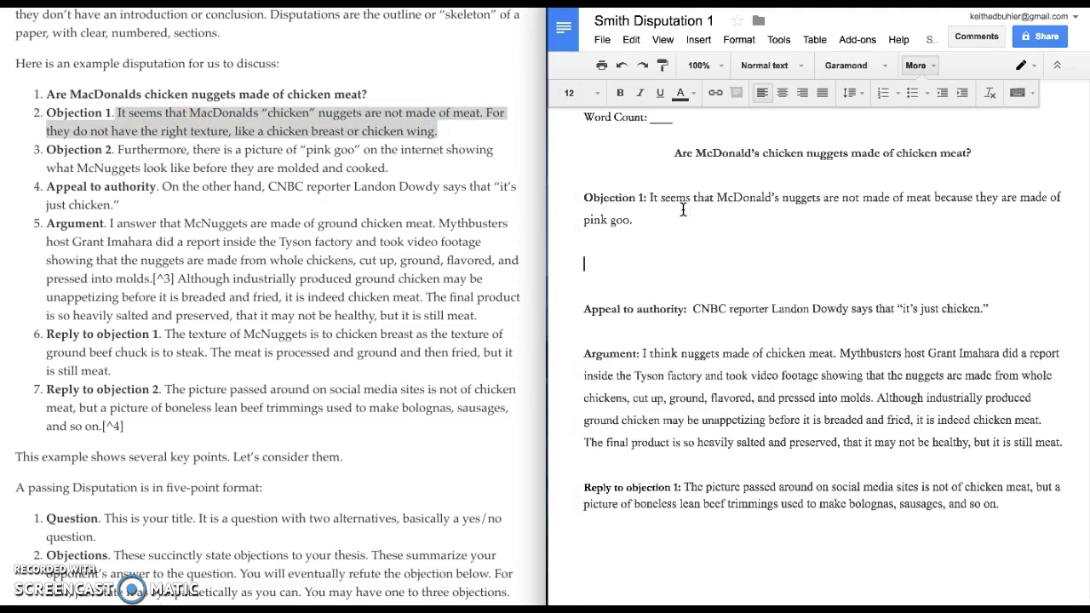
{"action": "type", "text": "Objection 2:"}
{"action": "type", "text": "It seems that McDonalds \"chicken\" nuggets are not made of meat. For they do not have the right texture, like a chicken breast or chicken wing."}
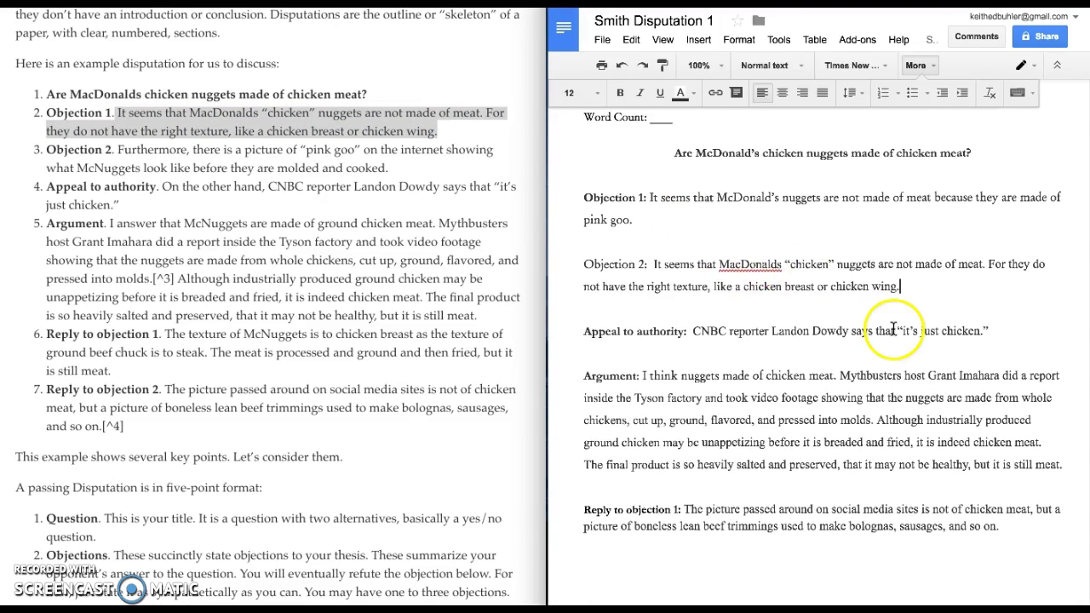
Change the font of the entire document to Garamond
{"action": "key", "text": "ctrl+a"}
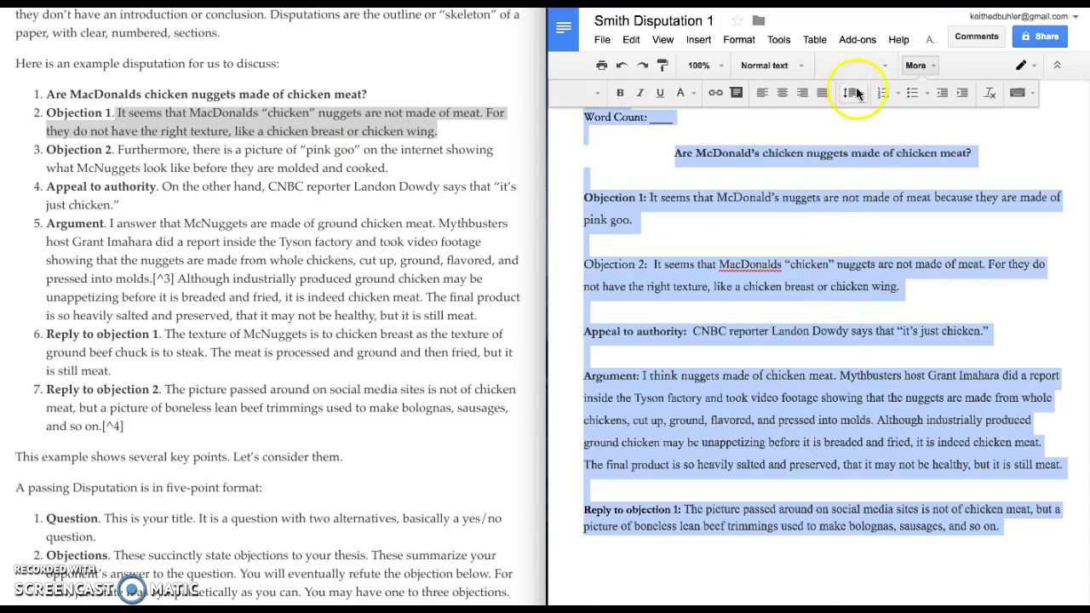
{"action": "left_click", "coordinate": [855, 65]}
{"action": "left_click", "coordinate": [861, 91]}
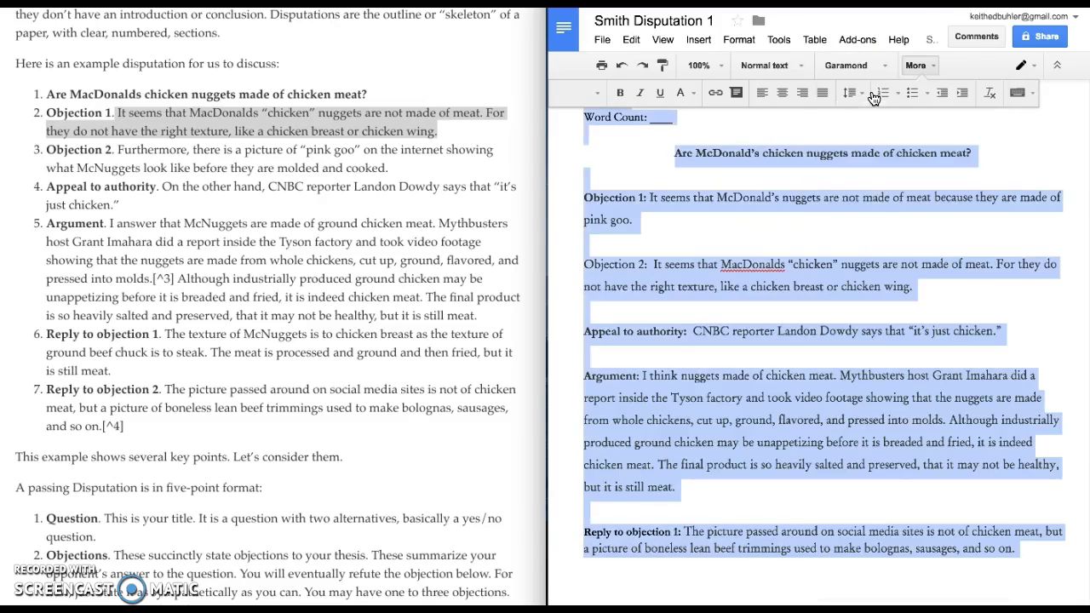
{"action": "left_click", "coordinate": [845, 236]}
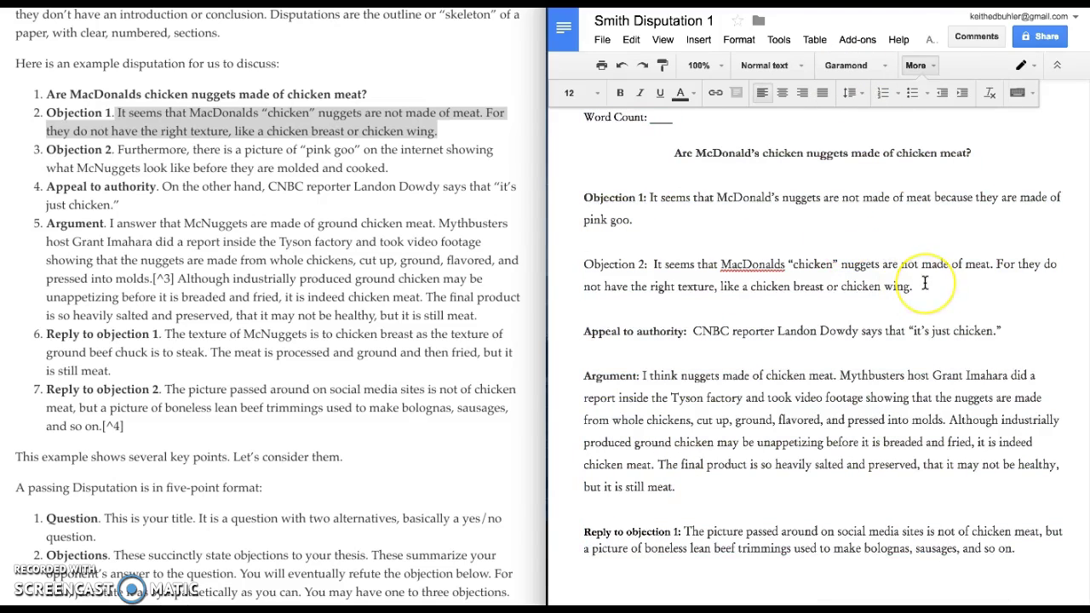
Add a "Reply to objection 2:" paragraph at the document's end, using the example's Reply to objection 1 text about the McNuggets' texture
{"action": "key", "text": "ctrl+End"}
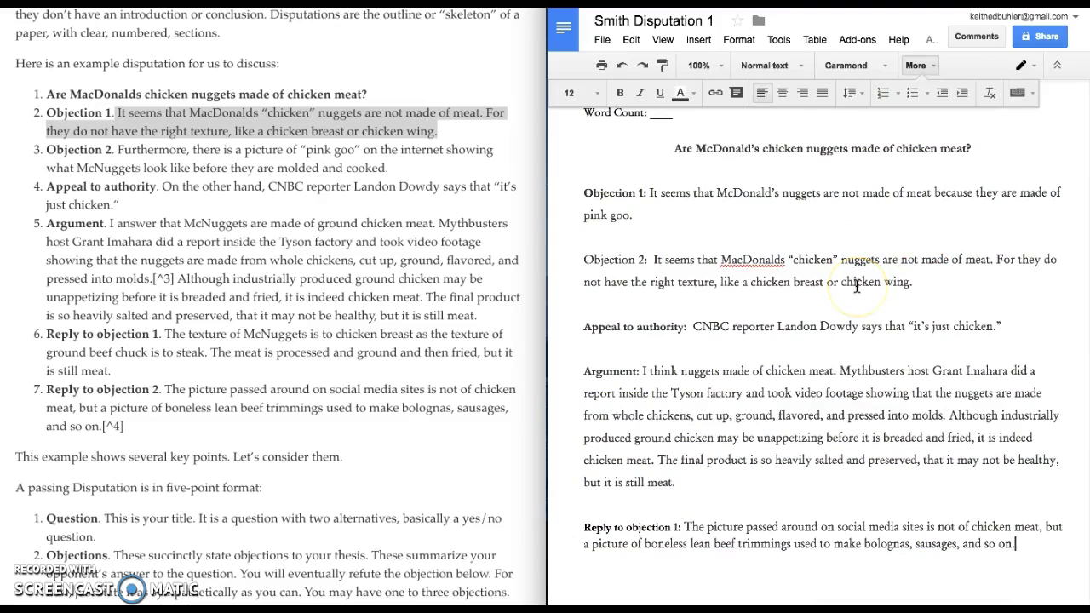
{"action": "key", "text": "Return"}
{"action": "type", "text": "Reply to objection 2:"}
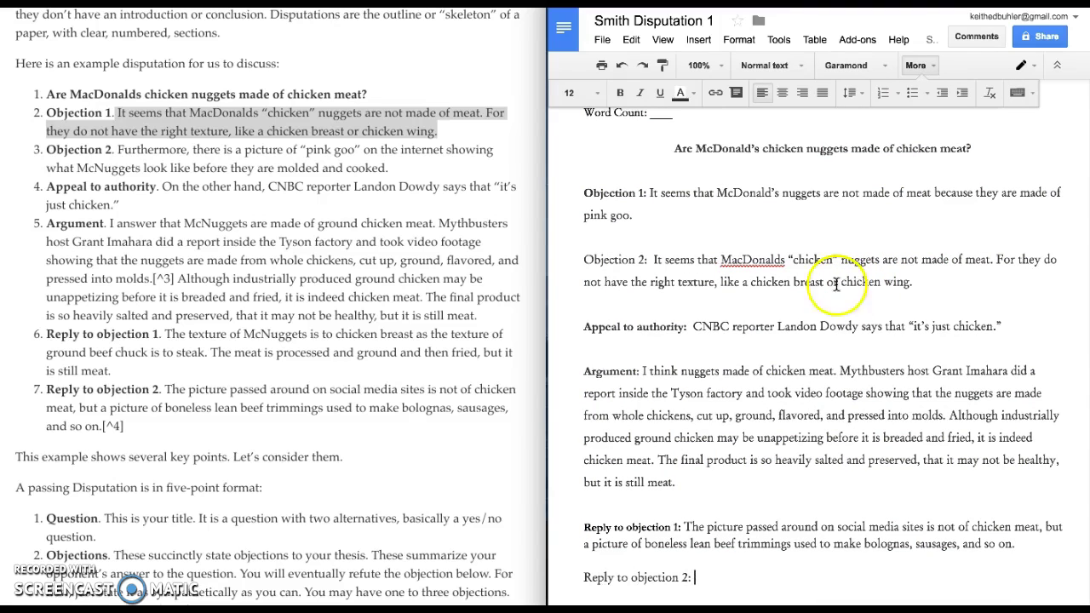
{"action": "left_click", "coordinate": [278, 335]}
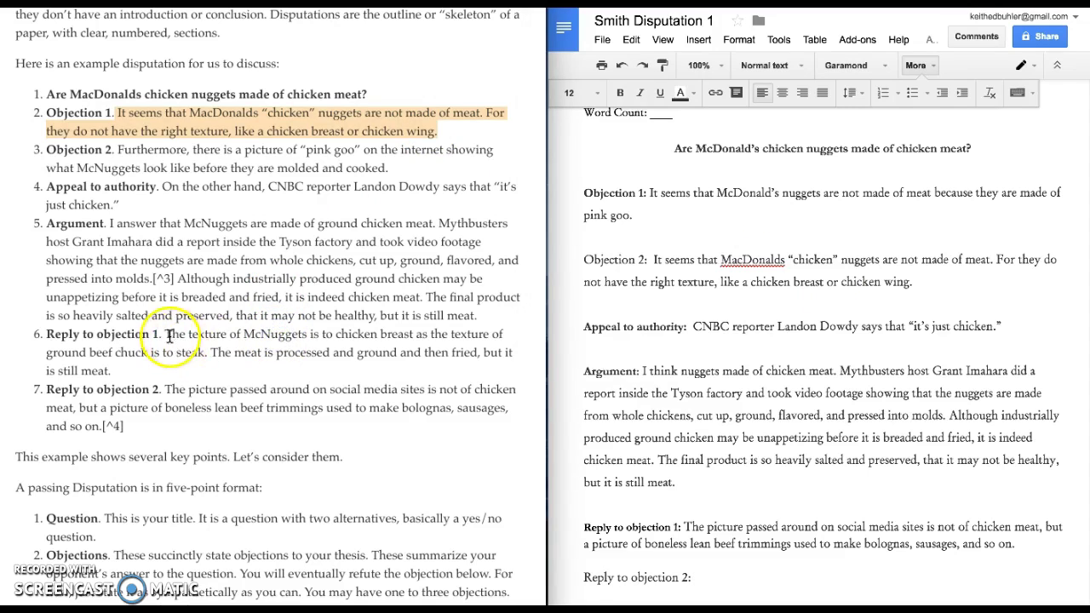
{"action": "left_click_drag", "start_coordinate": [168, 334], "coordinate": [195, 368]}
{"action": "key", "text": "ctrl+c"}
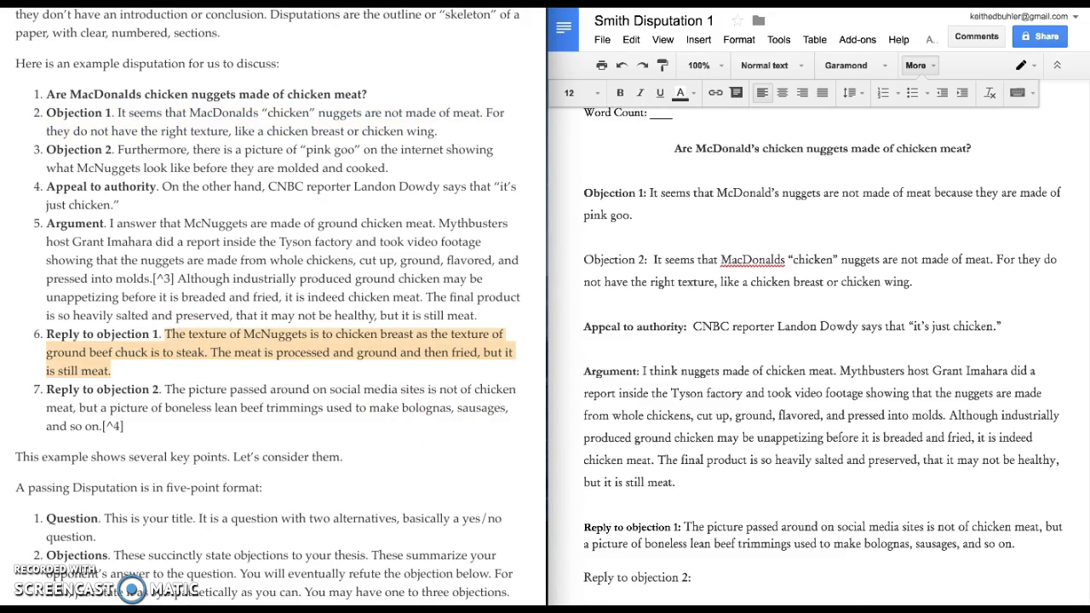
{"action": "left_click", "coordinate": [718, 570]}
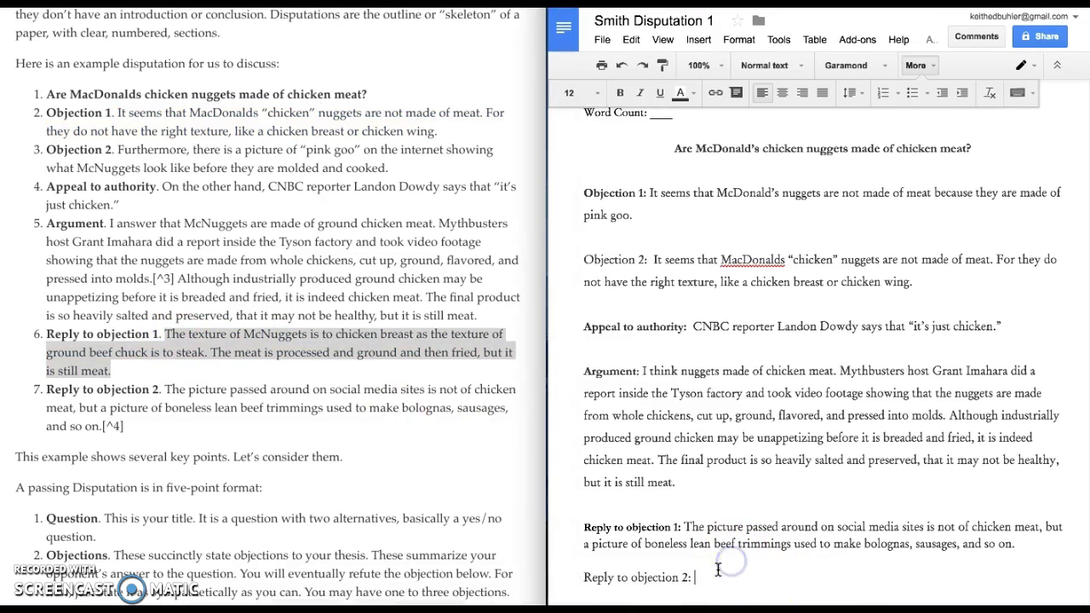
{"action": "key", "text": "ctrl+v"}
Make the "Reply to objection 2:" label bold
{"action": "left_click", "coordinate": [692, 577]}
{"action": "key", "text": "shift+Home"}
{"action": "key", "text": "ctrl+b"}
{"action": "scroll", "coordinate": [835, 417], "scroll_direction": "down", "scroll_amount": 1}
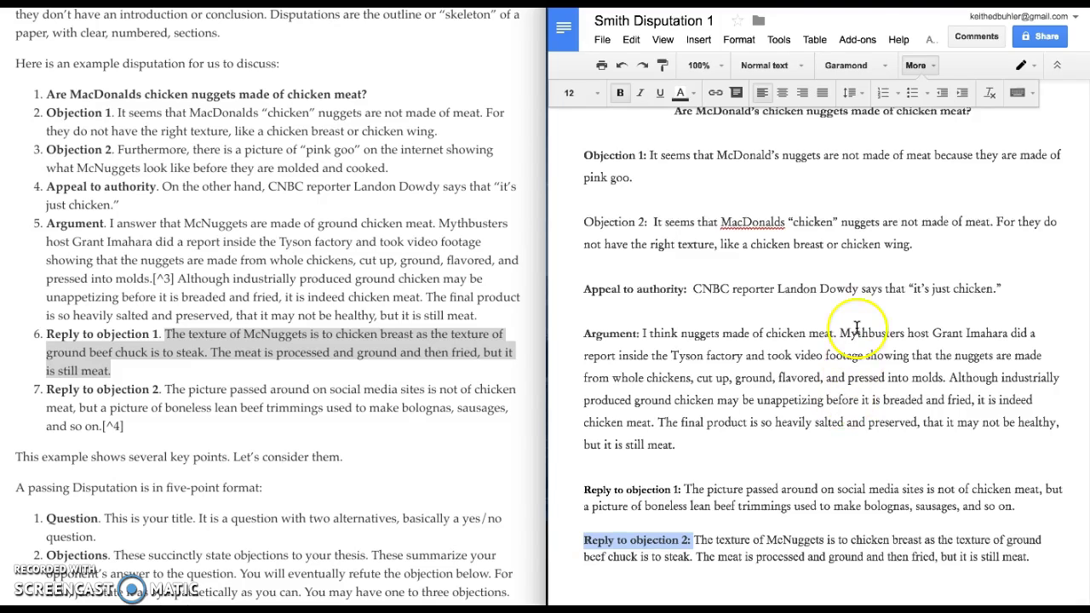
Add an italic "[Conclusion]" placeholder on its own line below the Reply to objection 2 paragraph
{"action": "scroll", "coordinate": [774, 324], "scroll_direction": "down", "scroll_amount": 3}
{"action": "scroll", "coordinate": [856, 328], "scroll_direction": "up", "scroll_amount": 3}
{"action": "scroll", "coordinate": [857, 328], "scroll_direction": "up", "scroll_amount": 4}
{"action": "scroll", "coordinate": [851, 340], "scroll_direction": "down", "scroll_amount": 10}
{"action": "left_click", "coordinate": [796, 477]}
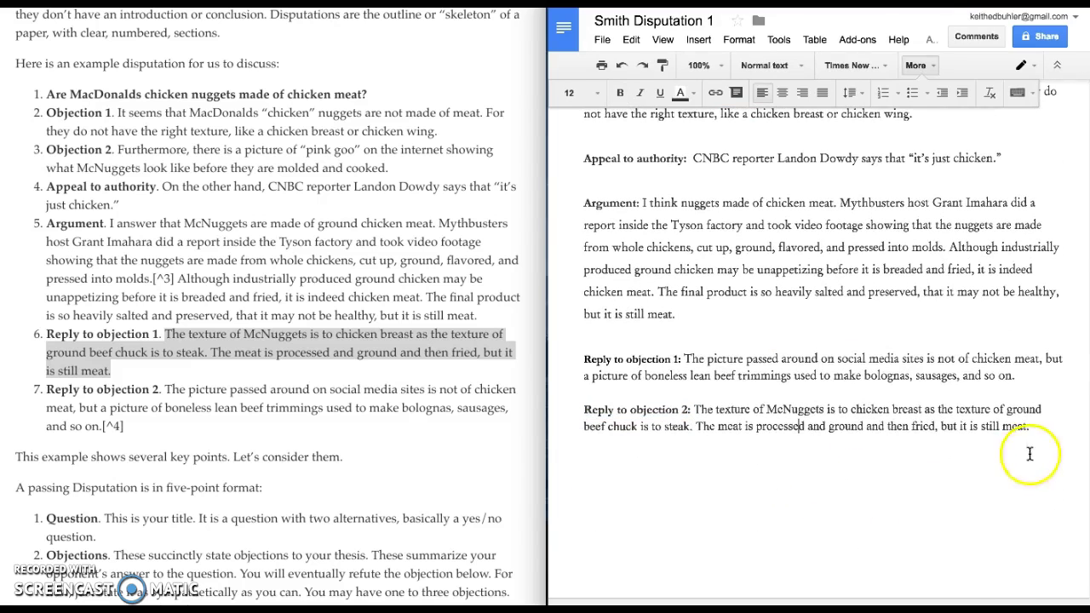
{"action": "left_click", "coordinate": [1041, 422]}
{"action": "key", "text": "Return"}
{"action": "key", "text": "Return"}
{"action": "key", "text": "ctrl+i"}
{"action": "type", "text": "Conclusion"}
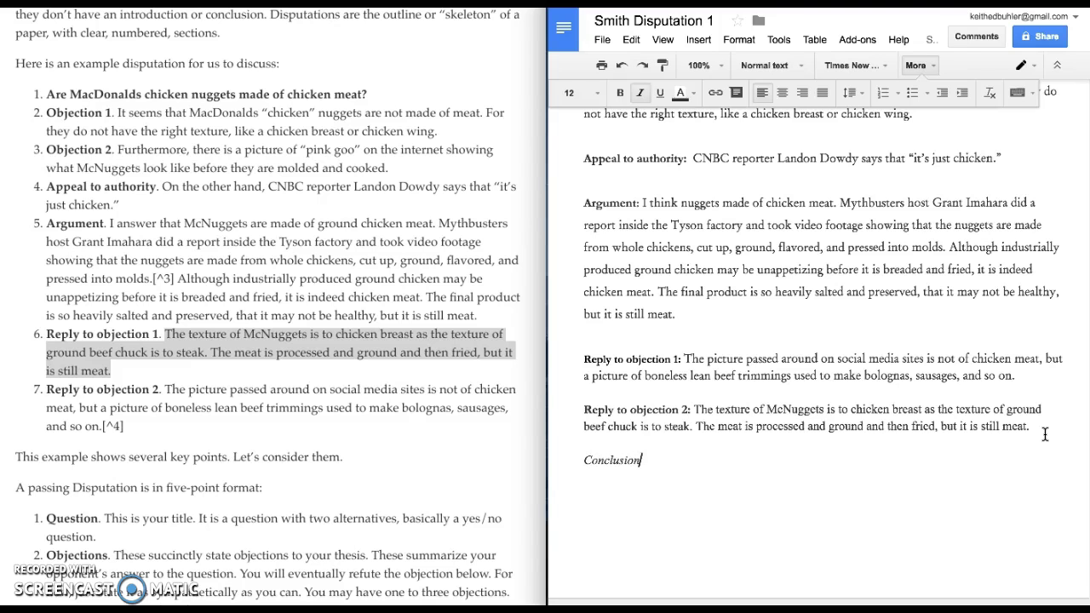
{"action": "key", "text": "Home"}
{"action": "type", "text": "["}
{"action": "key", "text": "End"}
{"action": "type", "text": "]"}
Insert an italic "[Introduction]" placeholder line between the title and Objection 1
{"action": "scroll", "coordinate": [1045, 434], "scroll_direction": "up", "scroll_amount": 2}
{"action": "scroll", "coordinate": [1044, 434], "scroll_direction": "up", "scroll_amount": 3}
{"action": "left_click", "coordinate": [788, 297]}
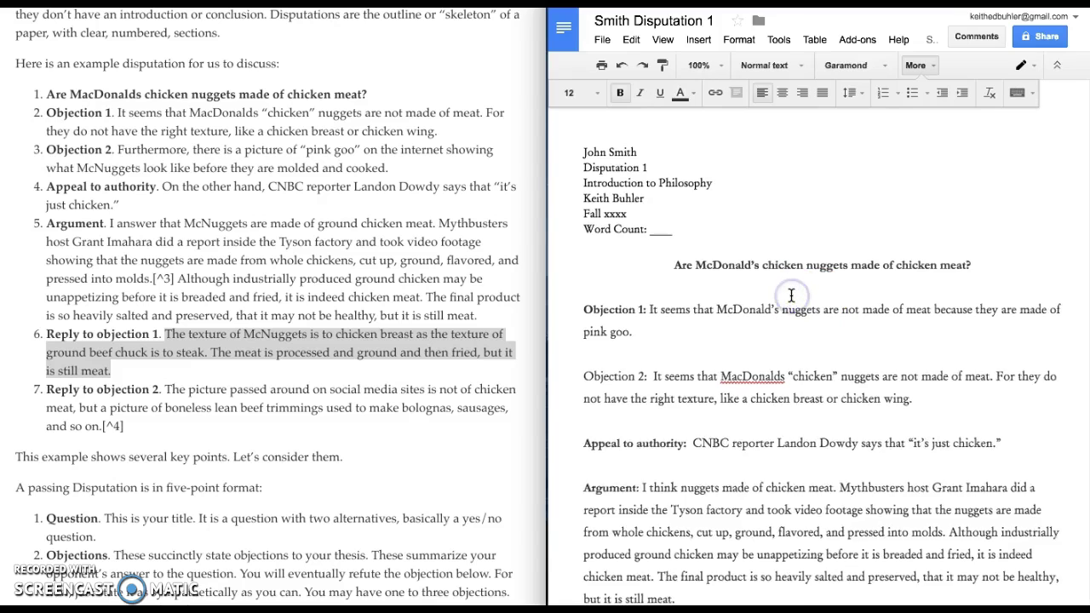
{"action": "type", "text": "[Introduction]"}
{"action": "key", "text": "Return"}
{"action": "key", "text": "Up"}
{"action": "key", "text": "shift+End"}
{"action": "key", "text": "ctrl+i"}
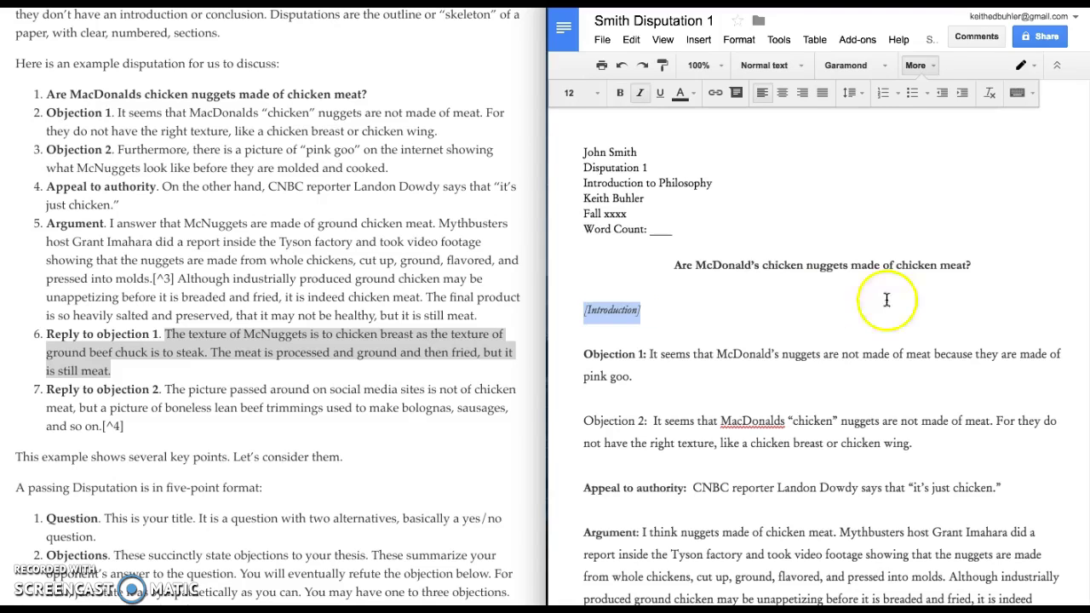
Delete the "[Introduction]" placeholder and its extra blank line above Objection 1
{"action": "scroll", "coordinate": [796, 324], "scroll_direction": "down", "scroll_amount": 1}
{"action": "left_click", "coordinate": [740, 272]}
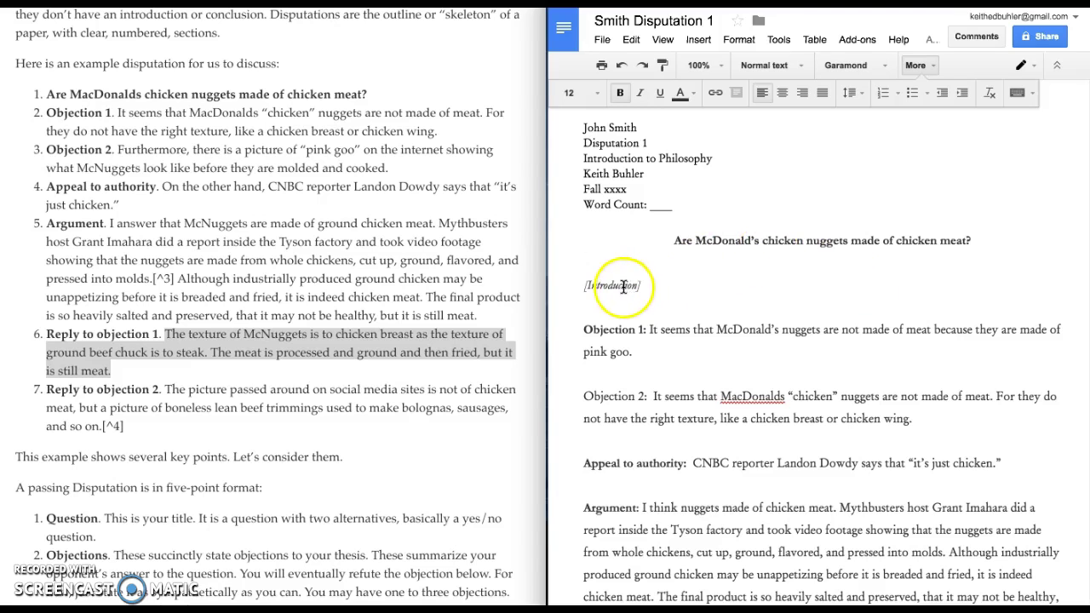
{"action": "triple_click", "coordinate": [627, 286]}
{"action": "key", "text": "BackSpace"}
{"action": "key", "text": "BackSpace"}
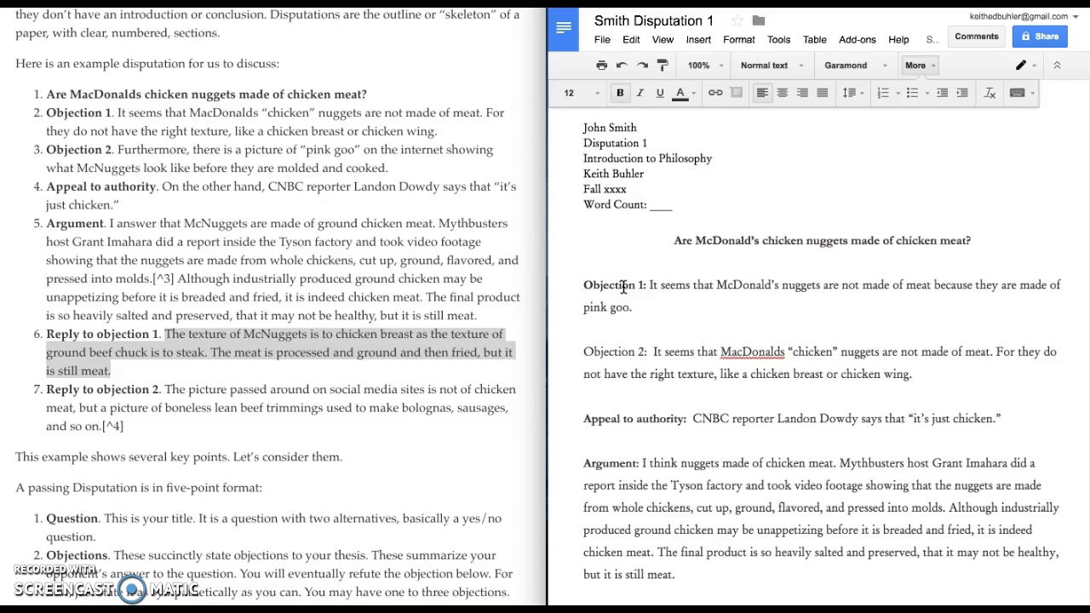
Make the "Objection 2:" label bold to match the other section labels
{"action": "left_click", "coordinate": [789, 372]}
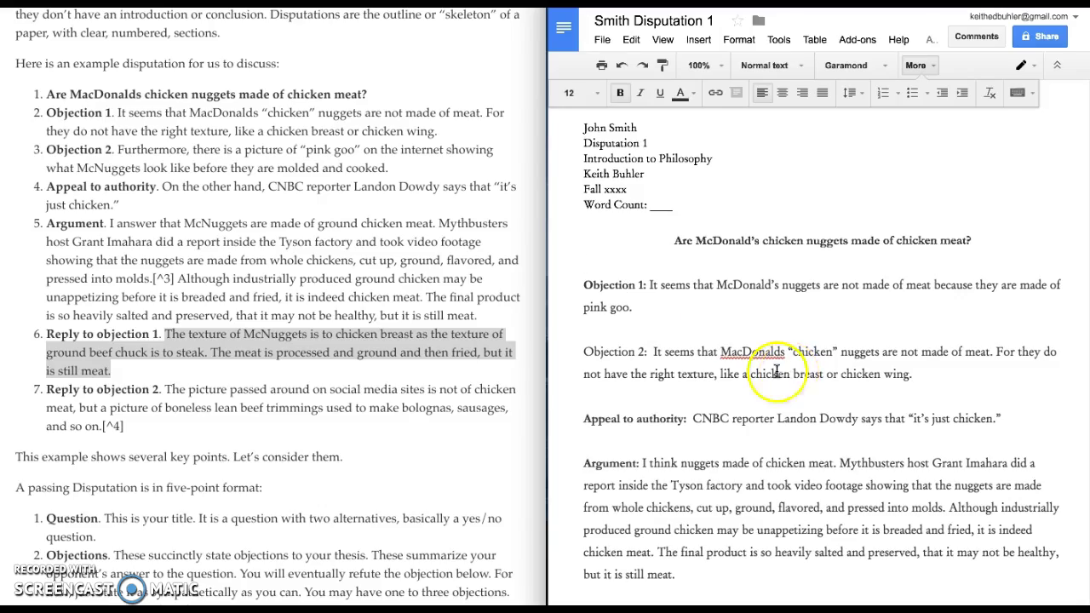
{"action": "scroll", "coordinate": [110, 434], "scroll_direction": "down", "scroll_amount": 5}
{"action": "scroll", "coordinate": [305, 364], "scroll_direction": "down", "scroll_amount": 3}
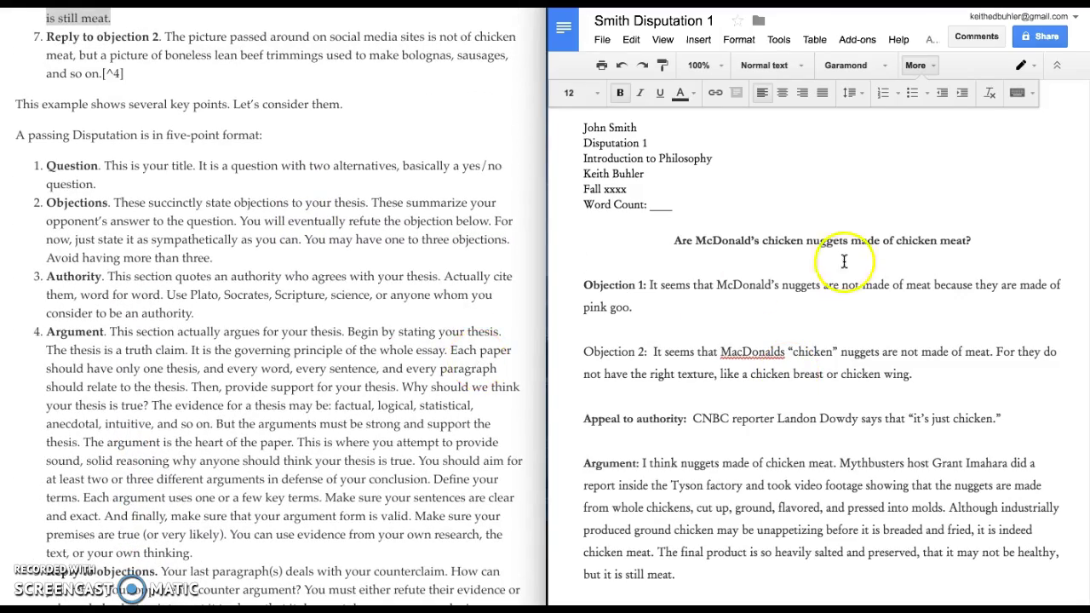
{"action": "scroll", "coordinate": [874, 251], "scroll_direction": "down", "scroll_amount": 1}
{"action": "scroll", "coordinate": [872, 250], "scroll_direction": "down", "scroll_amount": 2}
{"action": "right_click", "coordinate": [650, 253]}
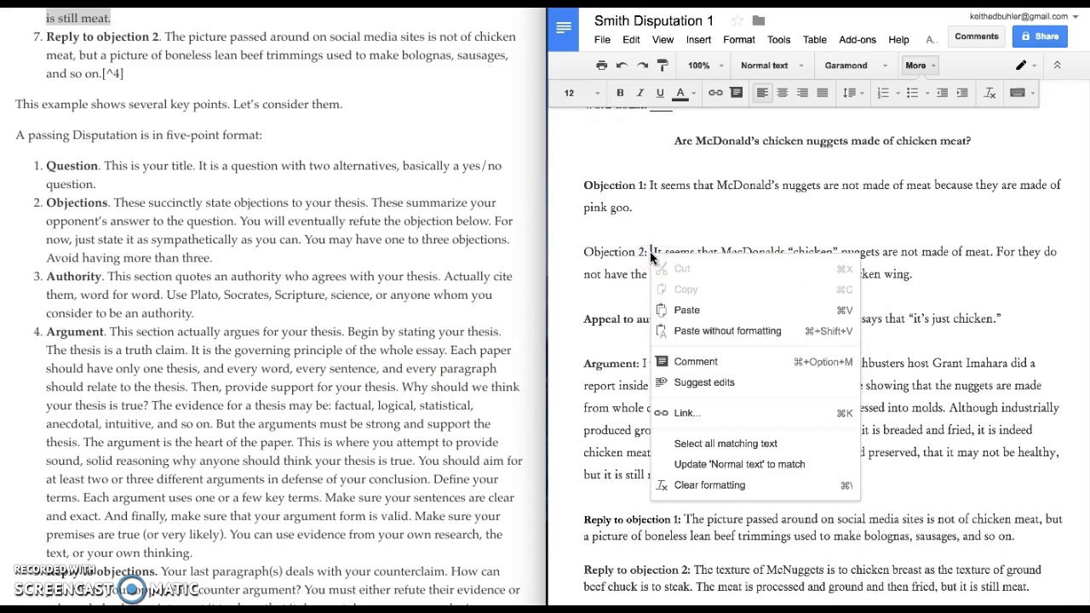
{"action": "left_click", "coordinate": [650, 253]}
{"action": "key", "text": "shift+Home"}
{"action": "key", "text": "ctrl+b"}
{"action": "left_click", "coordinate": [847, 213]}
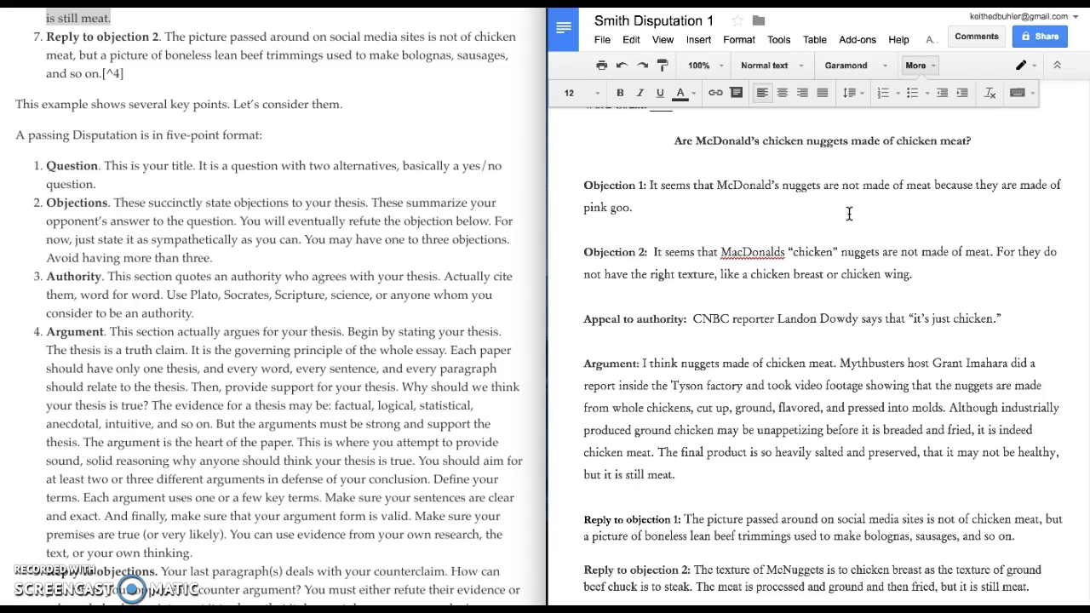
Make the whole Argument paragraph bold, including its body text
{"action": "triple_click", "coordinate": [737, 317]}
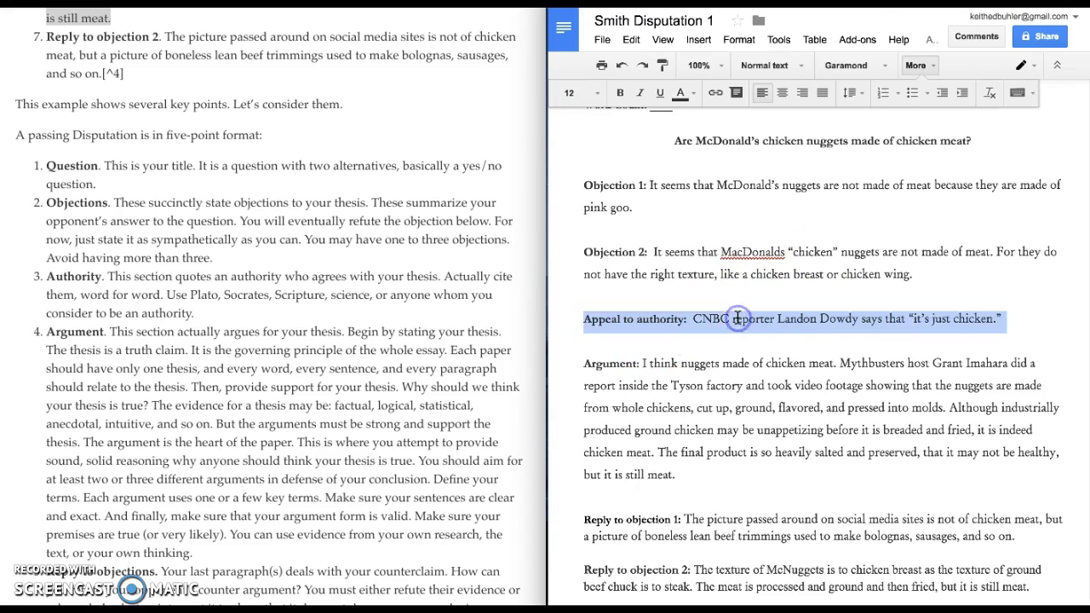
{"action": "triple_click", "coordinate": [699, 366]}
{"action": "key", "text": "ctrl+b"}
{"action": "scroll", "coordinate": [703, 368], "scroll_direction": "down", "scroll_amount": 2}
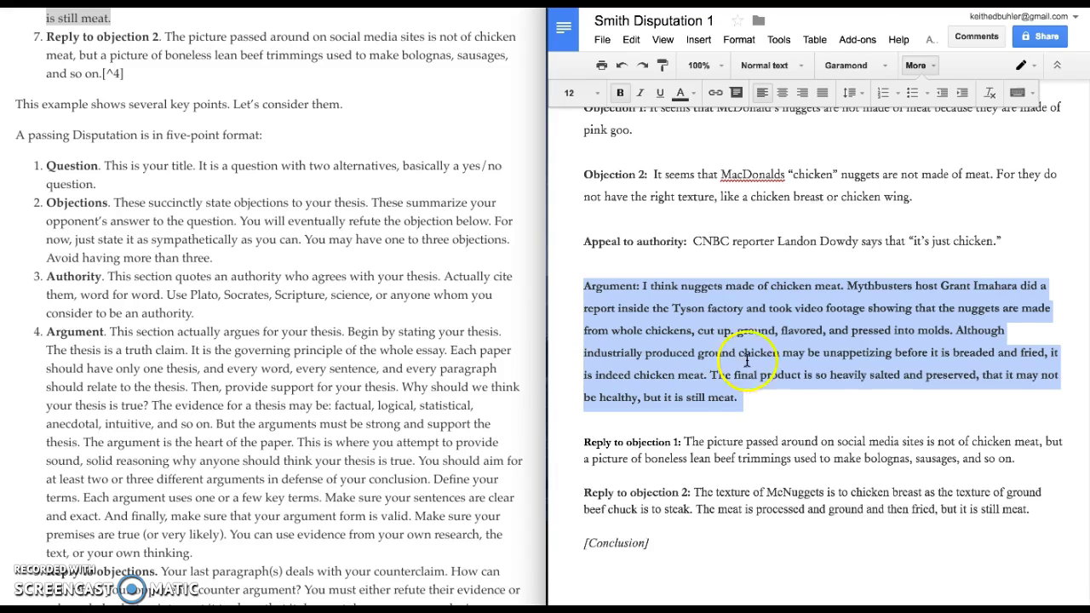
Examine the Appeal to authority, the two objections and the two replies by highlighting each section in turn
{"action": "left_click", "coordinate": [689, 241]}
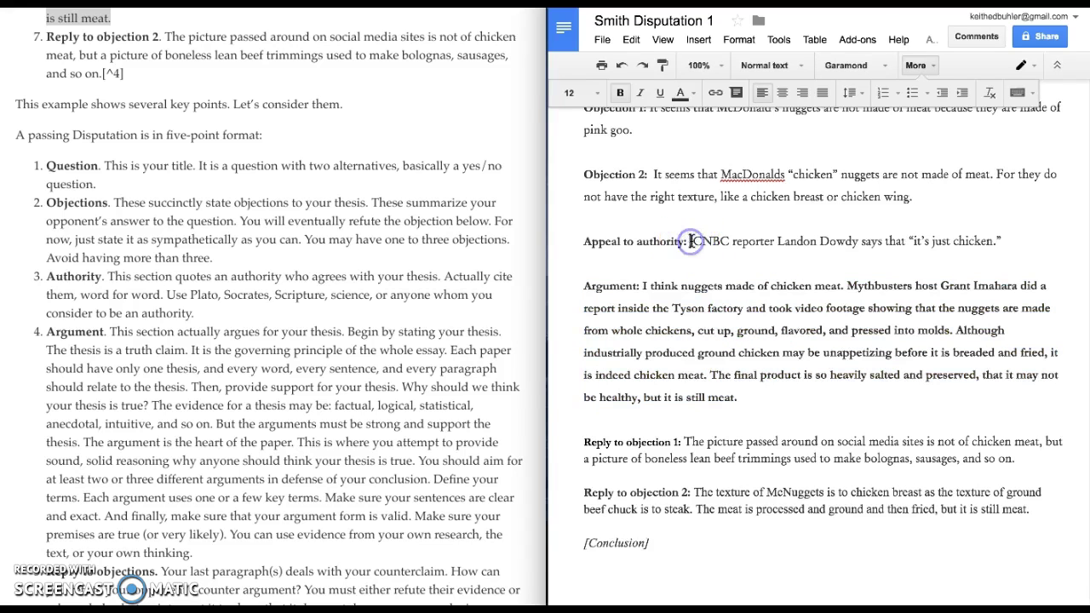
{"action": "triple_click", "coordinate": [689, 241]}
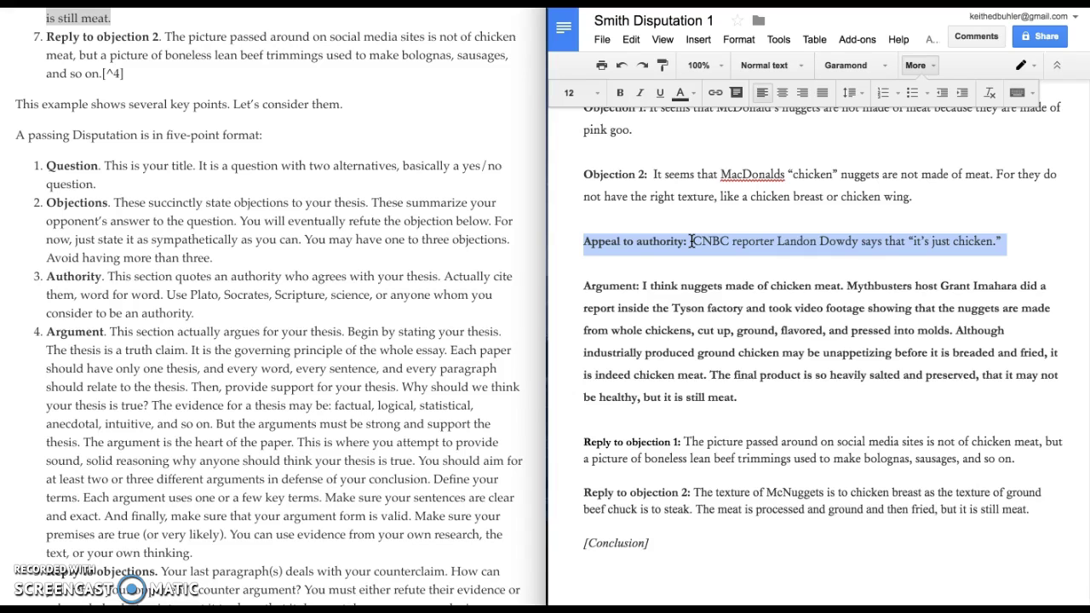
{"action": "scroll", "coordinate": [691, 241], "scroll_direction": "up", "scroll_amount": 1}
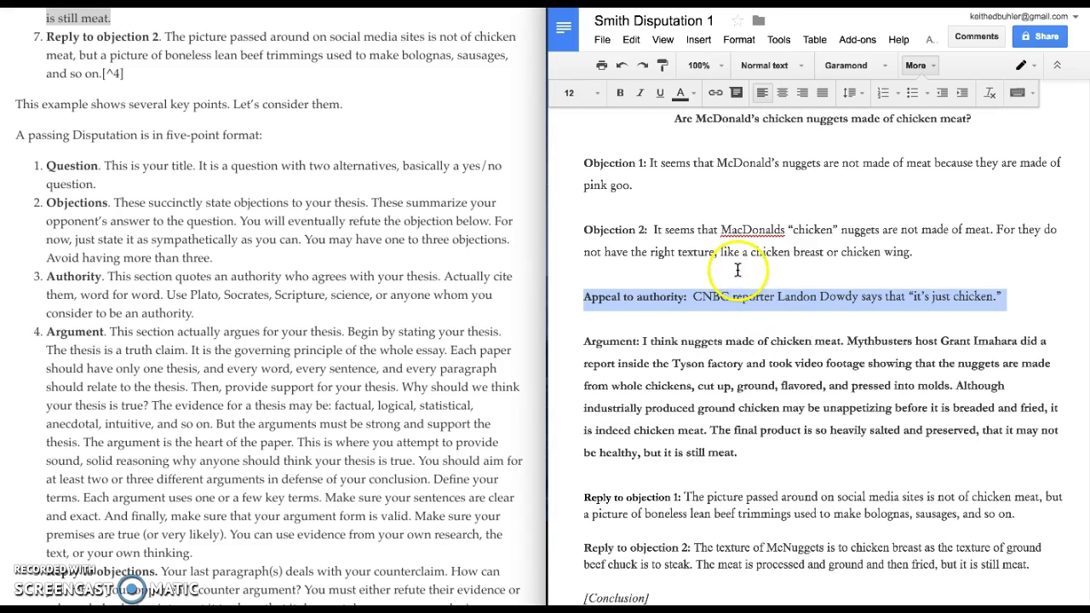
{"action": "left_click_drag", "start_coordinate": [934, 250], "coordinate": [588, 155]}
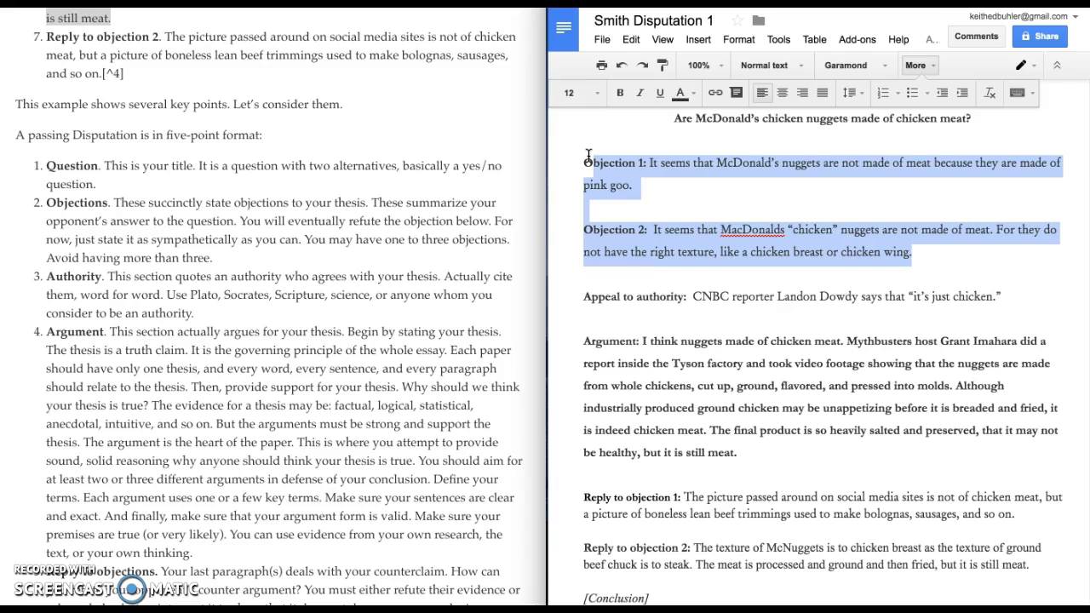
{"action": "scroll", "coordinate": [588, 156], "scroll_direction": "down", "scroll_amount": 3}
{"action": "double_click", "coordinate": [661, 360]}
{"action": "triple_click", "coordinate": [660, 360]}
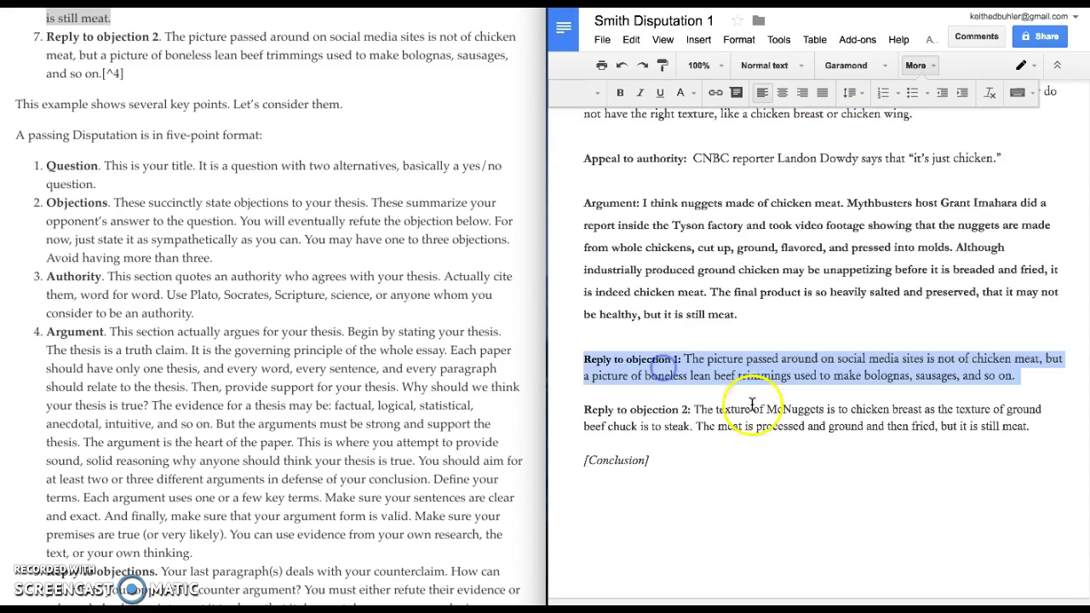
{"action": "left_click", "coordinate": [1044, 431], "text": "shift"}
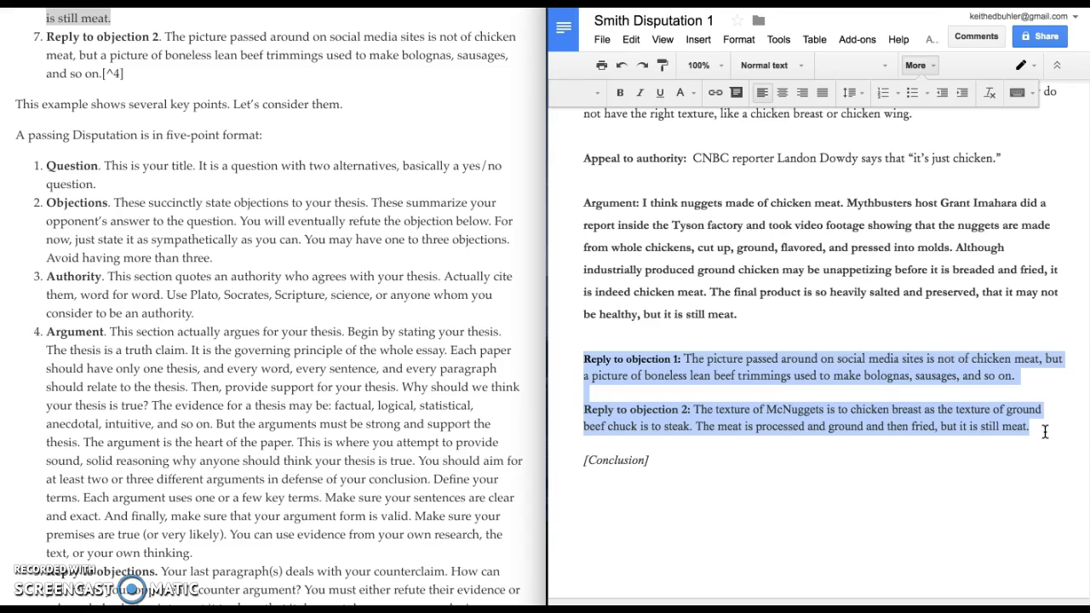
Delete the "[Conclusion]" placeholder text below the Reply to objection 2 paragraph
{"action": "scroll", "coordinate": [979, 357], "scroll_direction": "up", "scroll_amount": 1}
{"action": "left_click", "coordinate": [951, 307]}
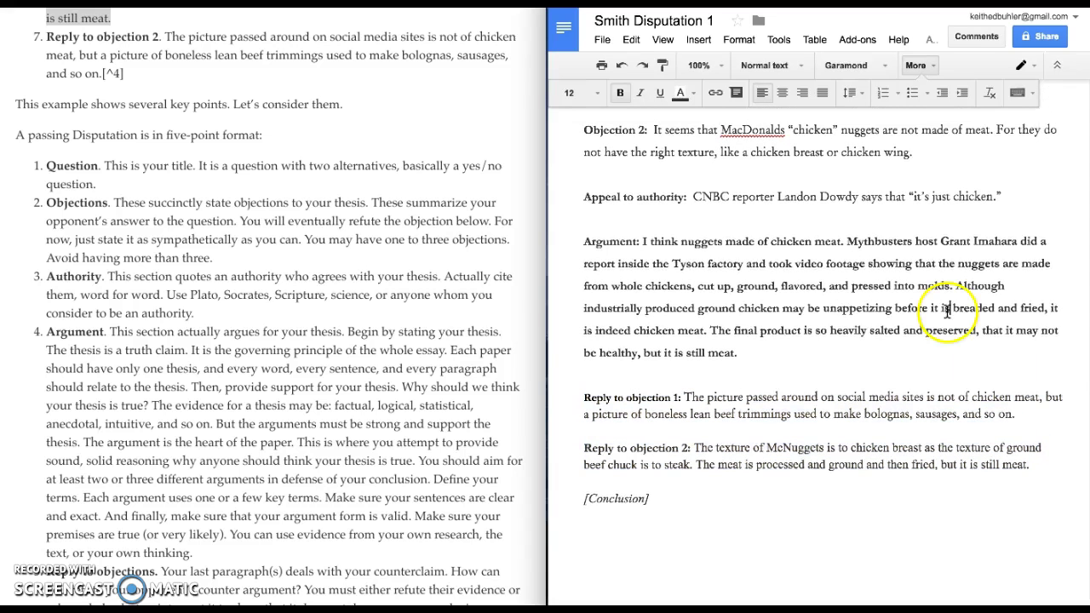
{"action": "triple_click", "coordinate": [692, 514]}
{"action": "key", "text": "BackSpace"}
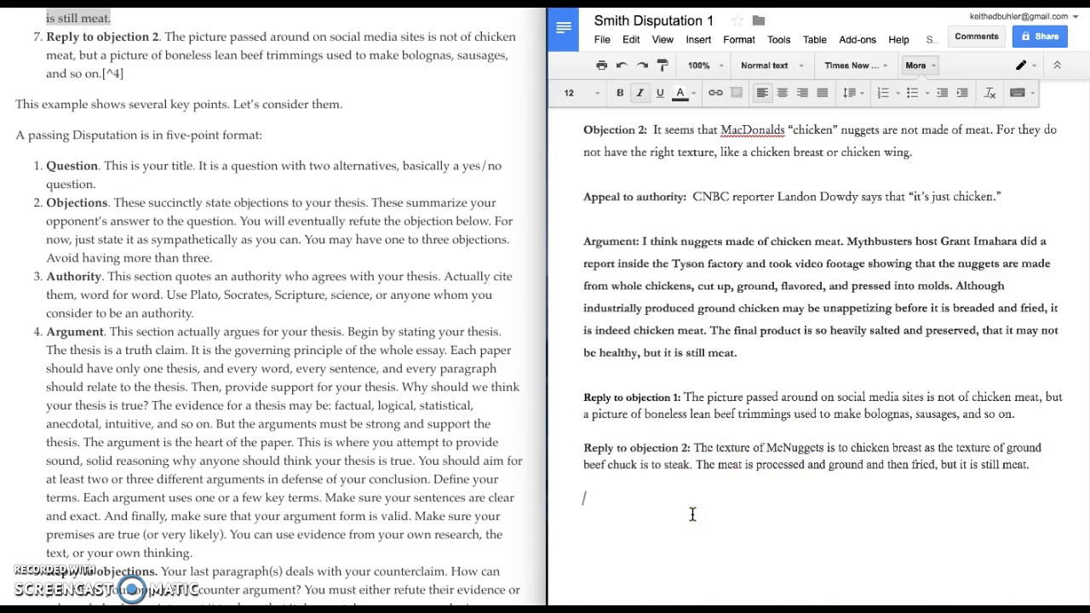
Check the word count with the body text selected, and replace the blank after "Word Count:" in the heading with "229."
{"action": "scroll", "coordinate": [627, 357], "scroll_direction": "up", "scroll_amount": 5}
{"action": "left_click", "coordinate": [560, 293]}
{"action": "key", "text": "ctrl+shift+End"}
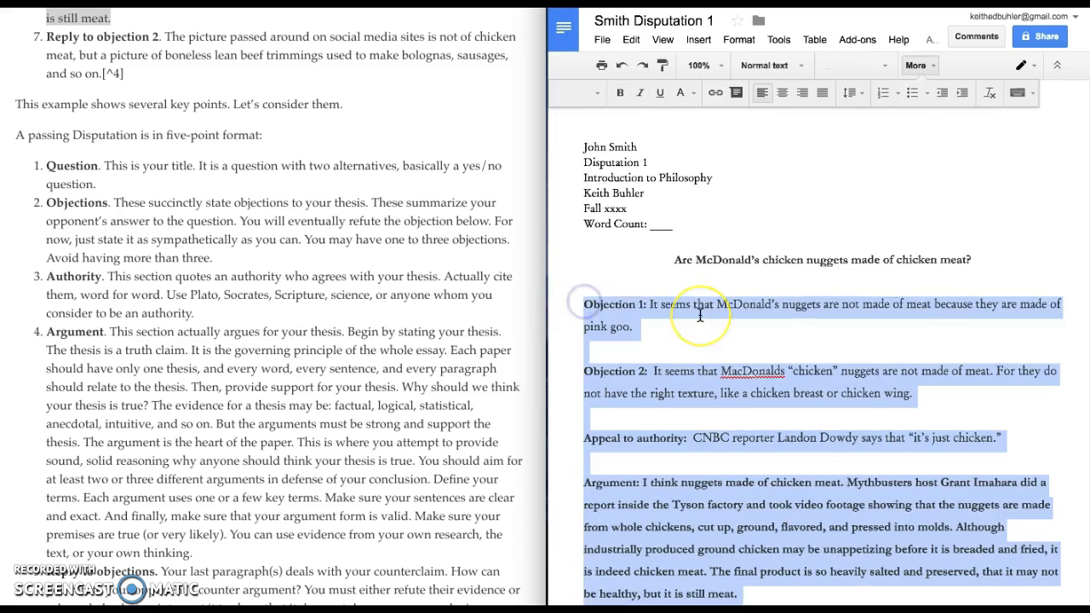
{"action": "key", "text": "ctrl+shift+c"}
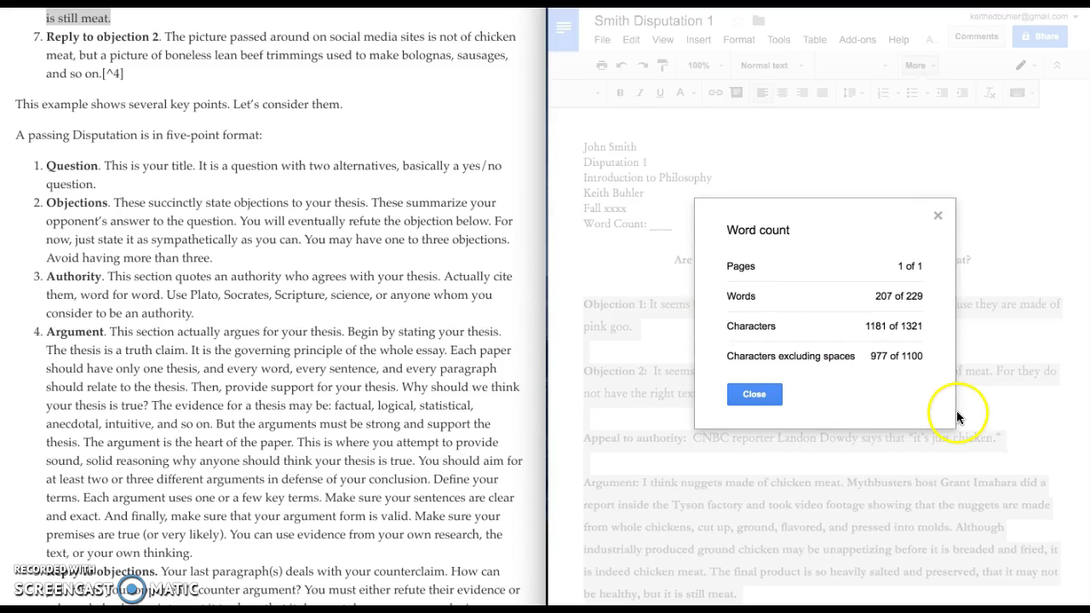
{"action": "left_click", "coordinate": [756, 392]}
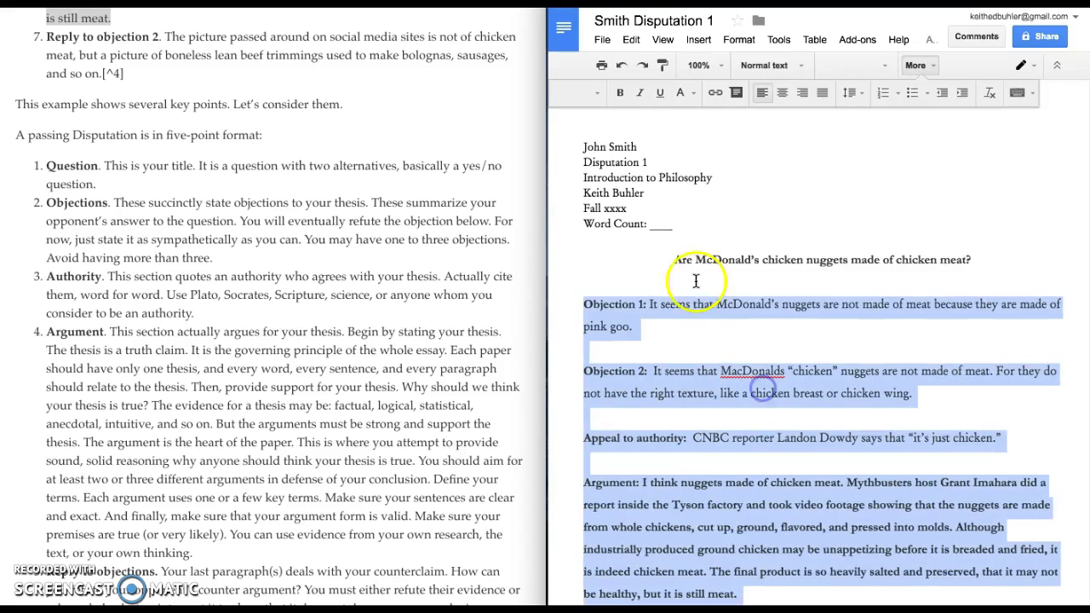
{"action": "double_click", "coordinate": [650, 223]}
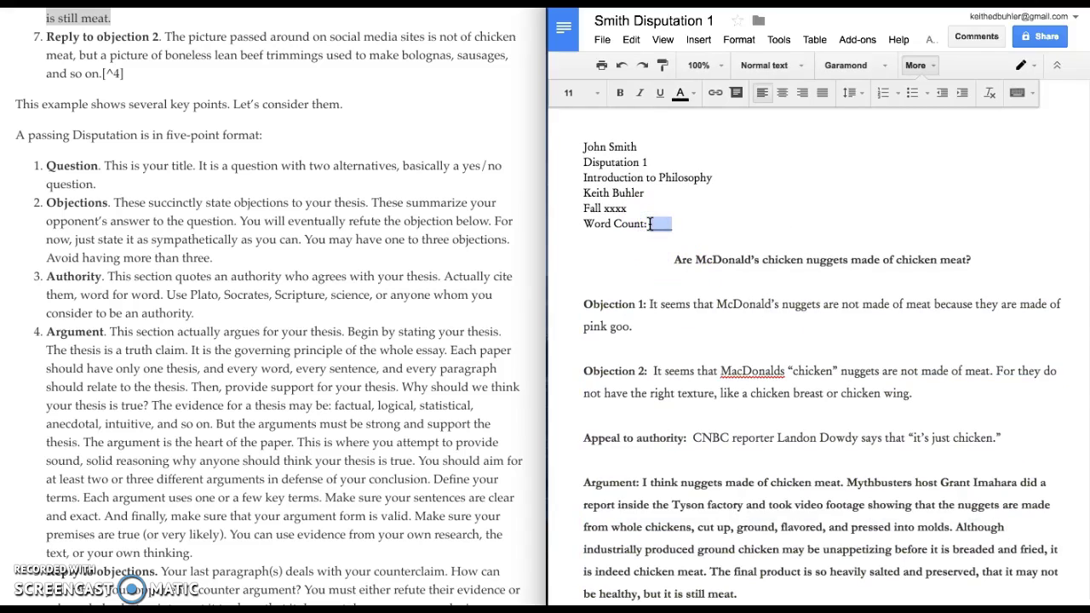
{"action": "type", "text": "229."}
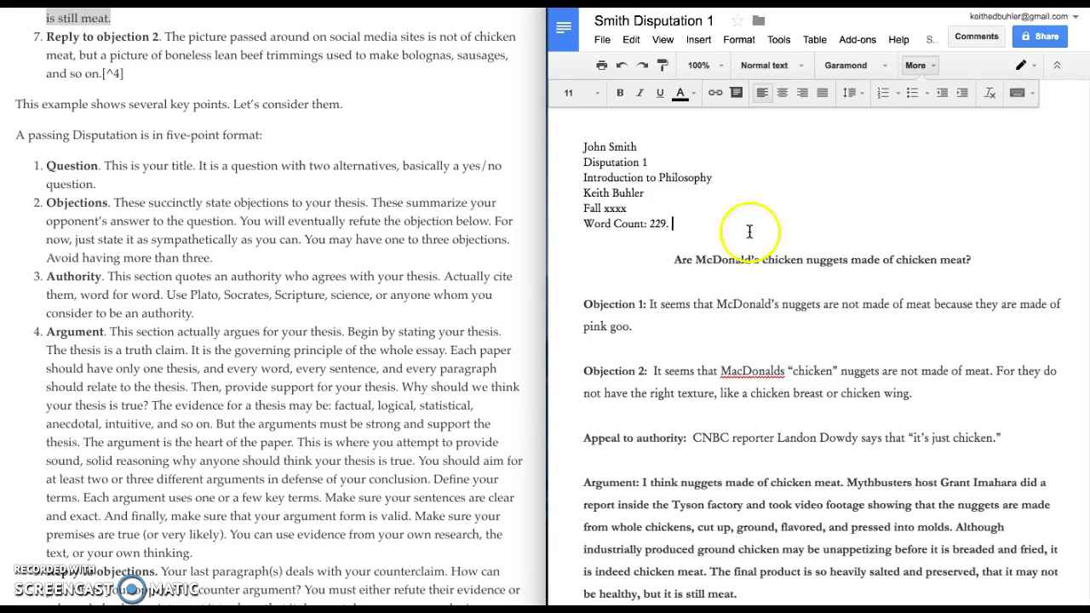
{"action": "scroll", "coordinate": [824, 235], "scroll_direction": "down", "scroll_amount": 5}
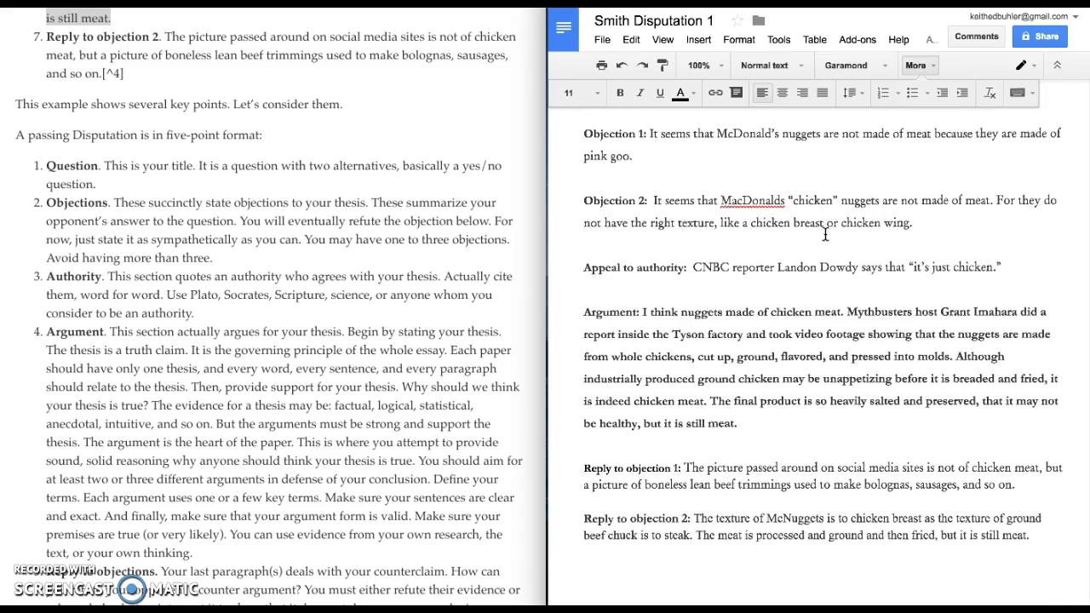
Review the finished paper and read the course page's disputation goals, failing errors and formatting tips
{"action": "scroll", "coordinate": [824, 235], "scroll_direction": "down", "scroll_amount": 1}
{"action": "scroll", "coordinate": [824, 235], "scroll_direction": "up", "scroll_amount": 1}
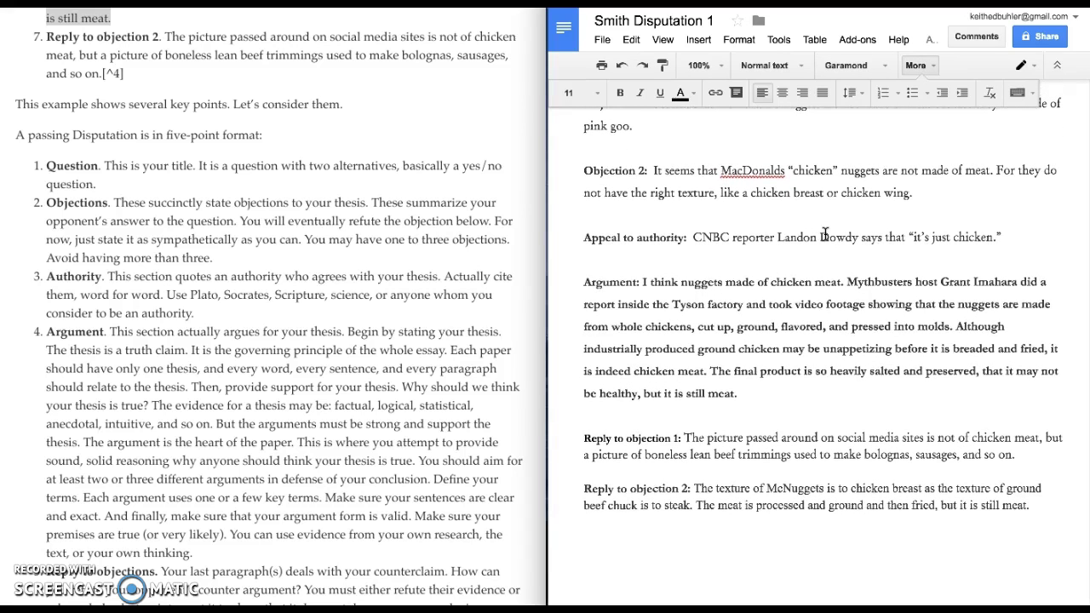
{"action": "scroll", "coordinate": [824, 235], "scroll_direction": "down", "scroll_amount": 2}
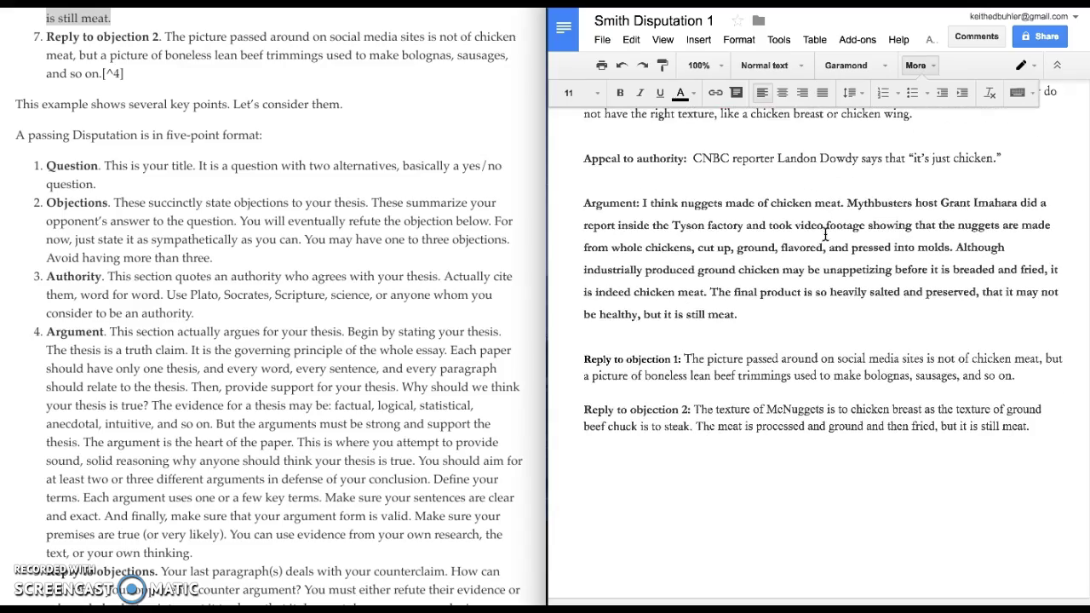
{"action": "scroll", "coordinate": [416, 262], "scroll_direction": "down", "scroll_amount": 10}
{"action": "scroll", "coordinate": [416, 262], "scroll_direction": "down", "scroll_amount": 5}
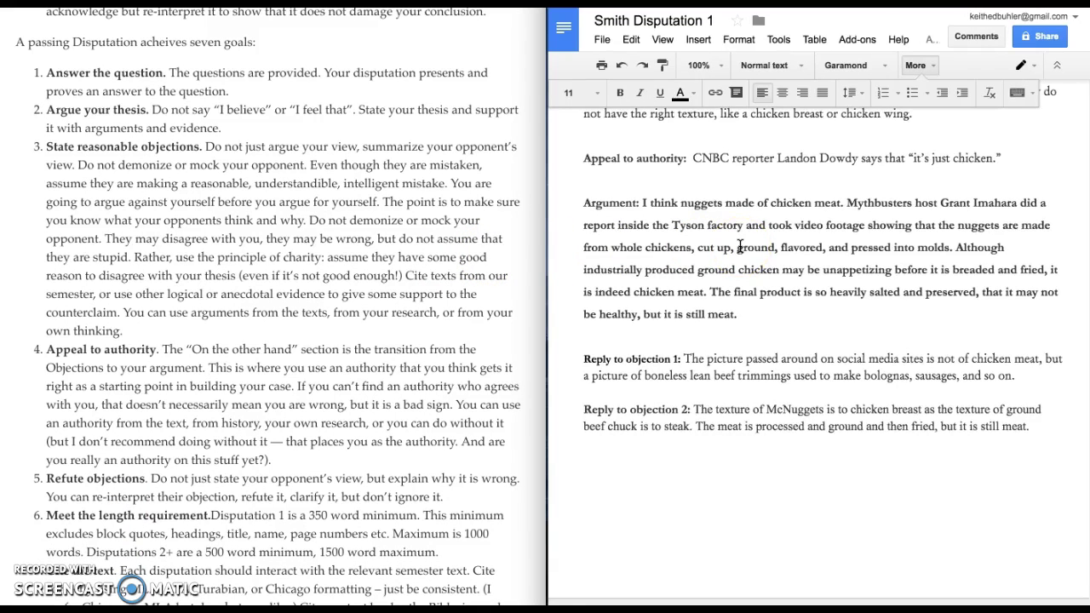
{"action": "scroll", "coordinate": [85, 264], "scroll_direction": "down", "scroll_amount": 3}
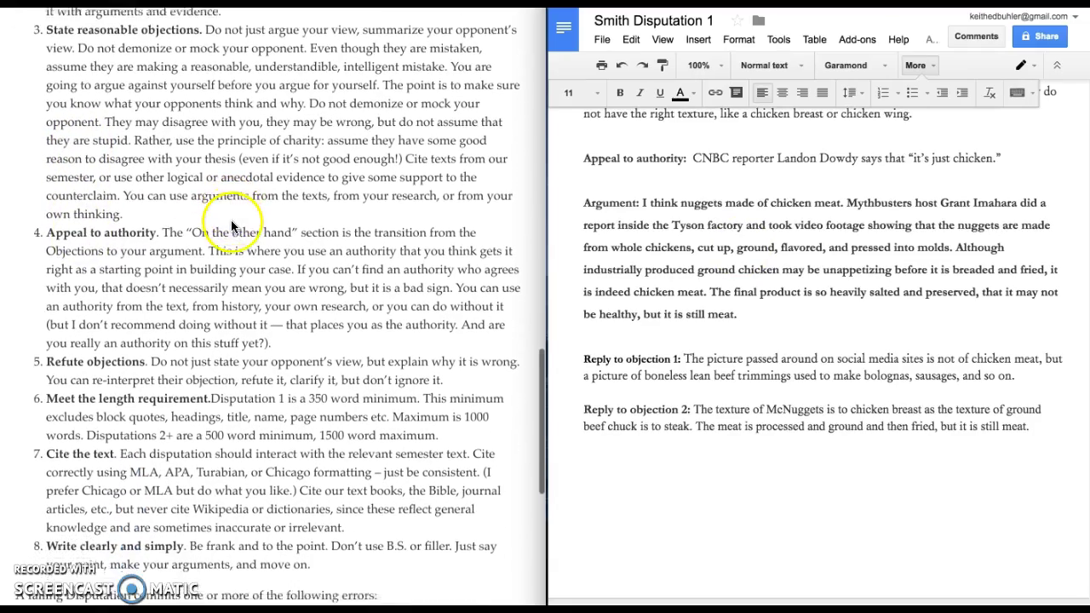
{"action": "scroll", "coordinate": [222, 127], "scroll_direction": "down", "scroll_amount": 3}
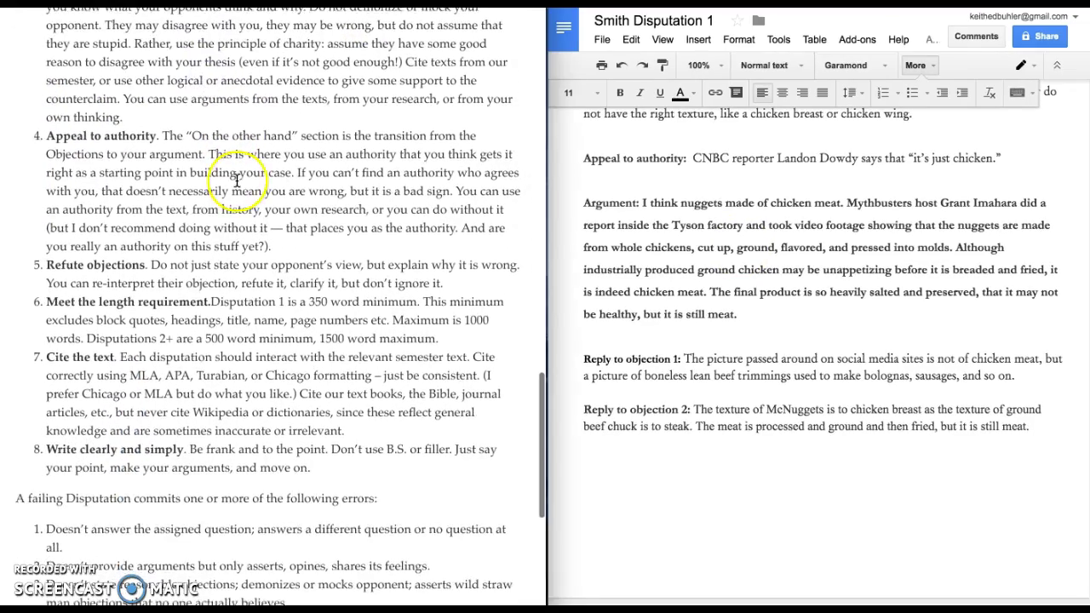
{"action": "scroll", "coordinate": [237, 182], "scroll_direction": "down", "scroll_amount": 9}
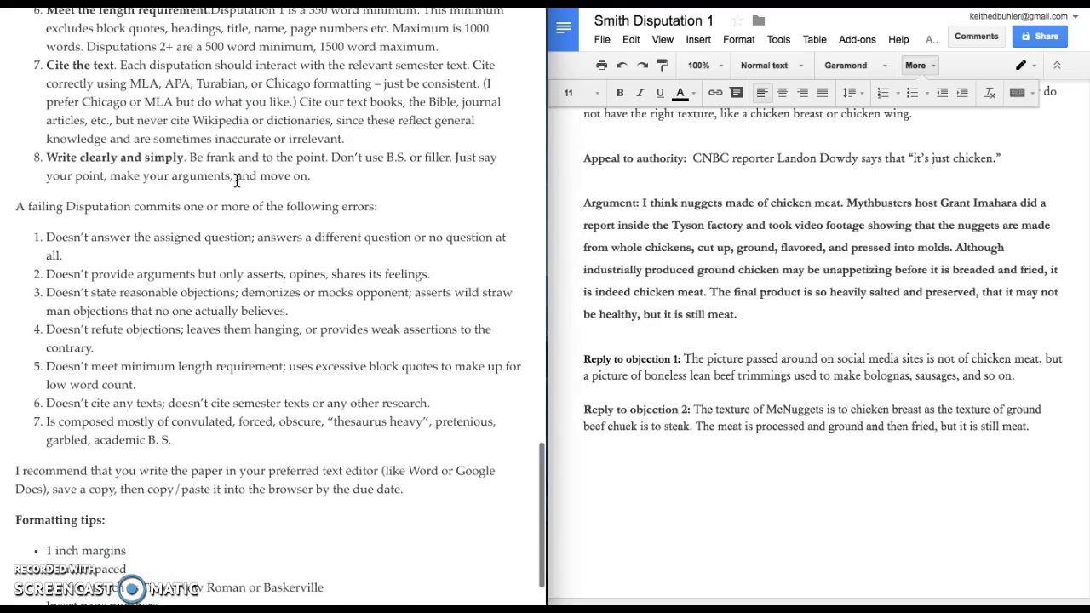
{"action": "left_click", "coordinate": [288, 281]}
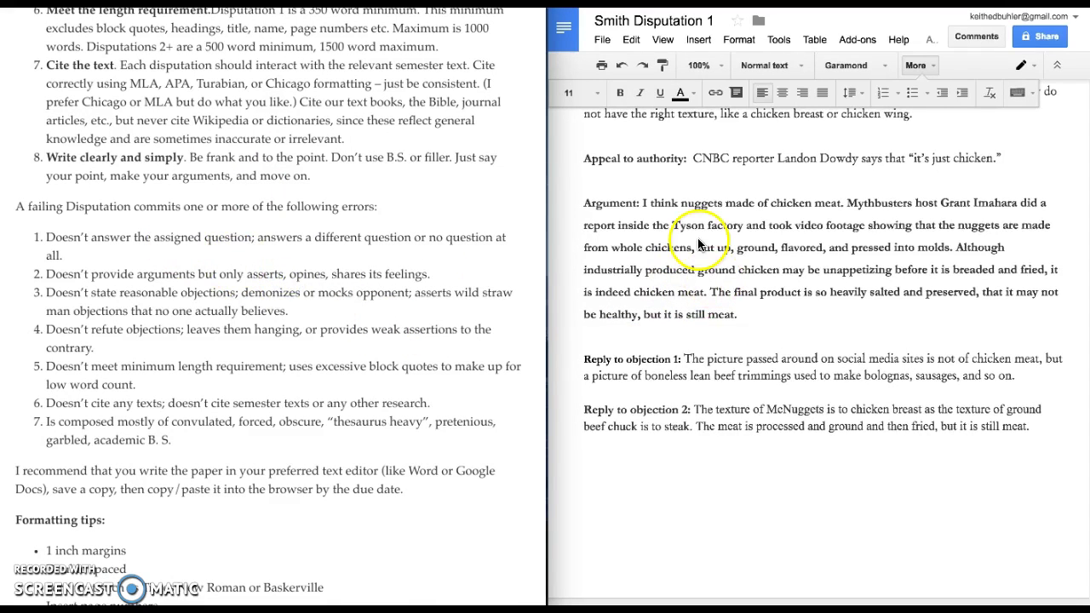
{"action": "scroll", "coordinate": [336, 315], "scroll_direction": "down", "scroll_amount": 3}
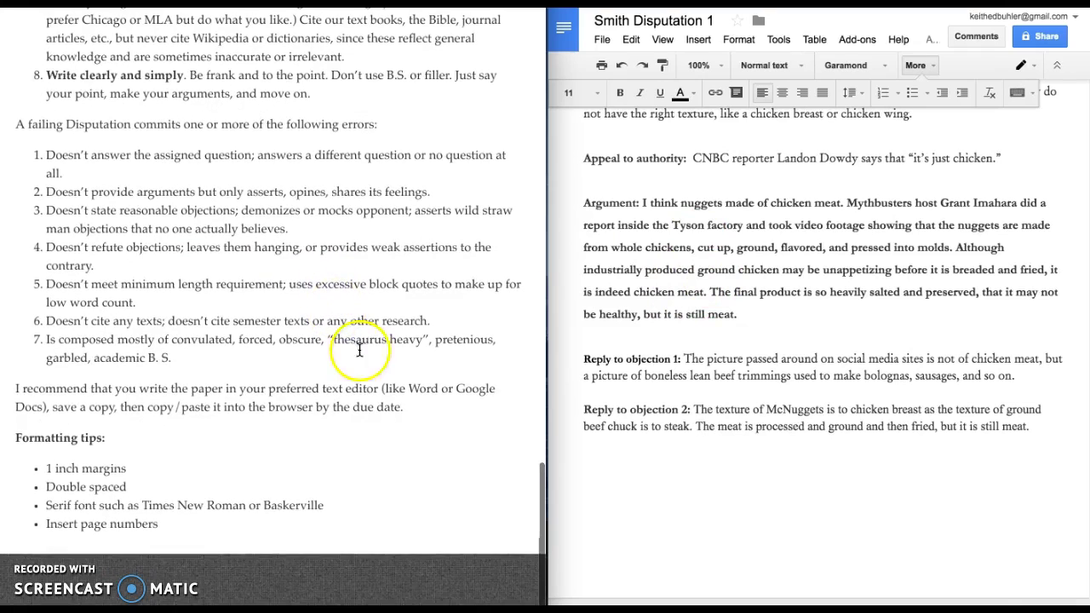
{"action": "scroll", "coordinate": [363, 362], "scroll_direction": "up", "scroll_amount": 5}
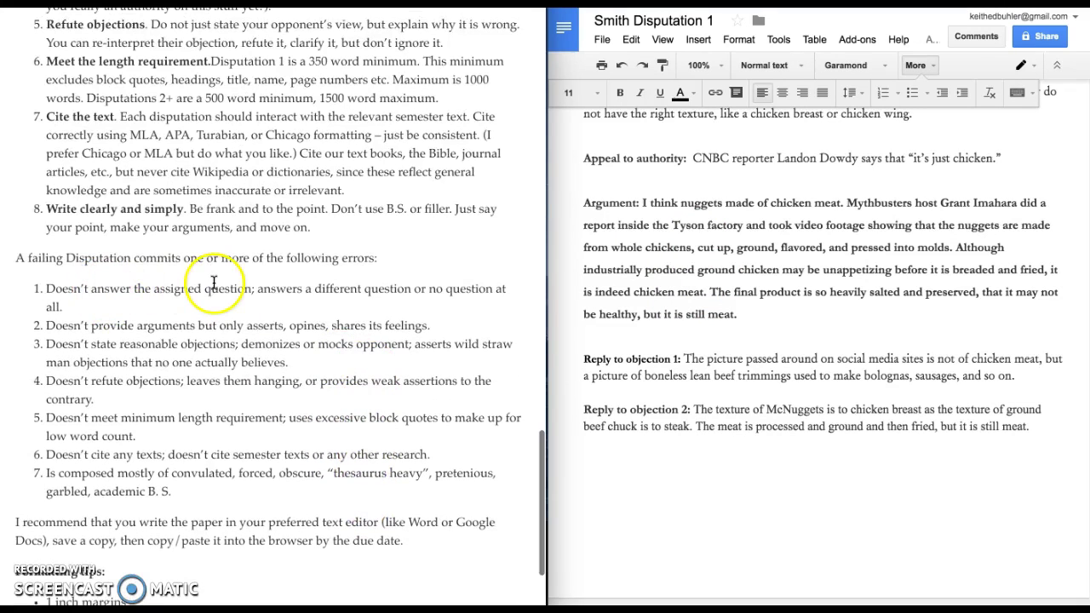
Highlight the first two failing errors, on not answering the assigned question and not providing arguments
{"action": "double_click", "coordinate": [283, 288]}
{"action": "triple_click", "coordinate": [284, 287]}
{"action": "left_click_drag", "start_coordinate": [357, 284], "coordinate": [439, 325]}
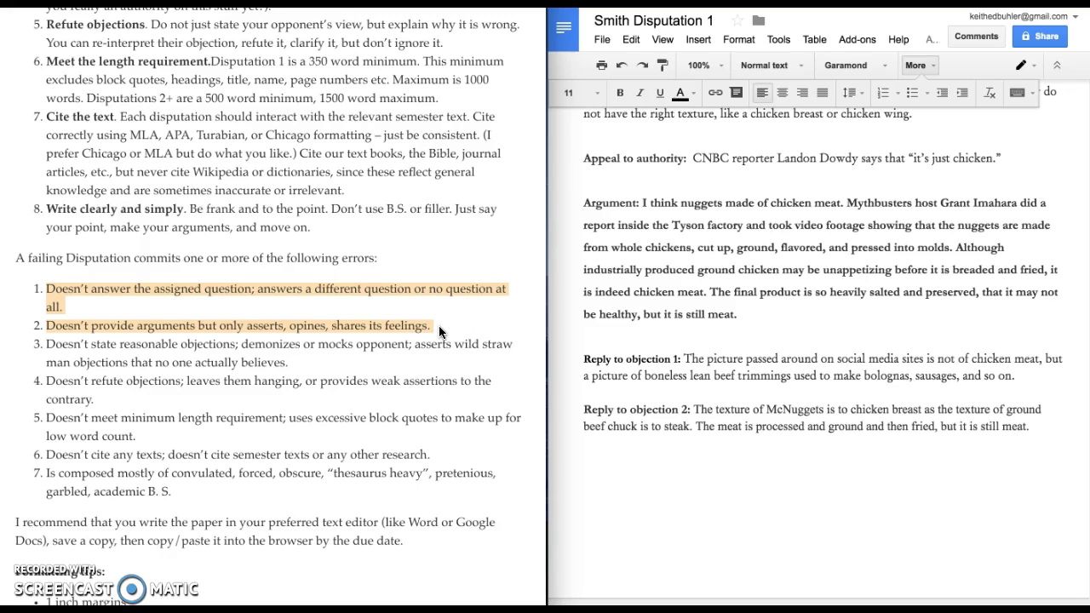
Examine the Objection 1 paragraph alongside the third failing error, about not stating reasonable objections, highlighting both
{"action": "scroll", "coordinate": [878, 264], "scroll_direction": "up", "scroll_amount": 5}
{"action": "left_click", "coordinate": [717, 219]}
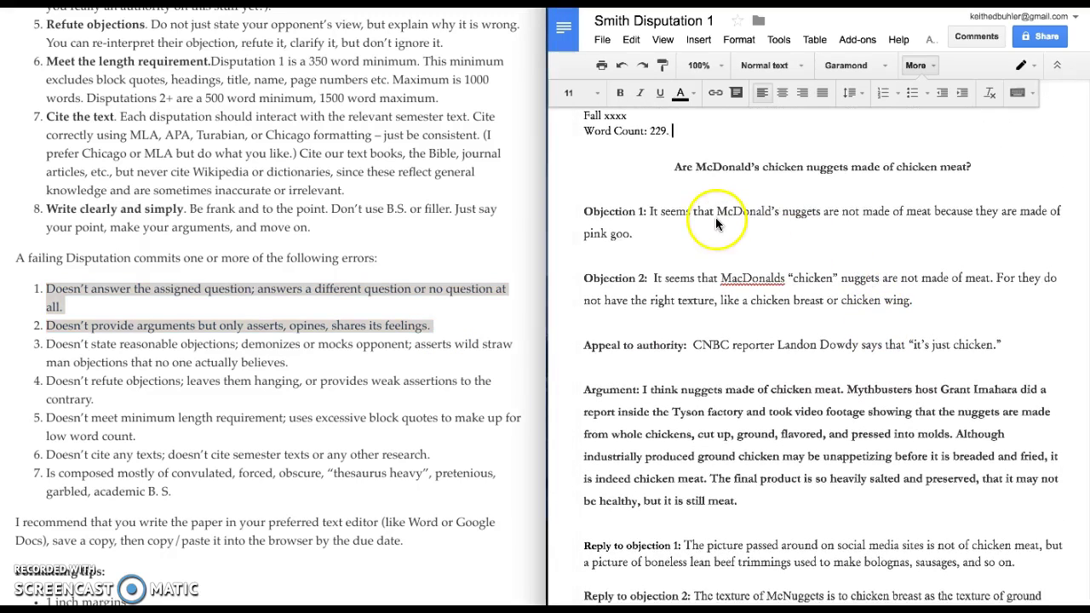
{"action": "triple_click", "coordinate": [717, 219]}
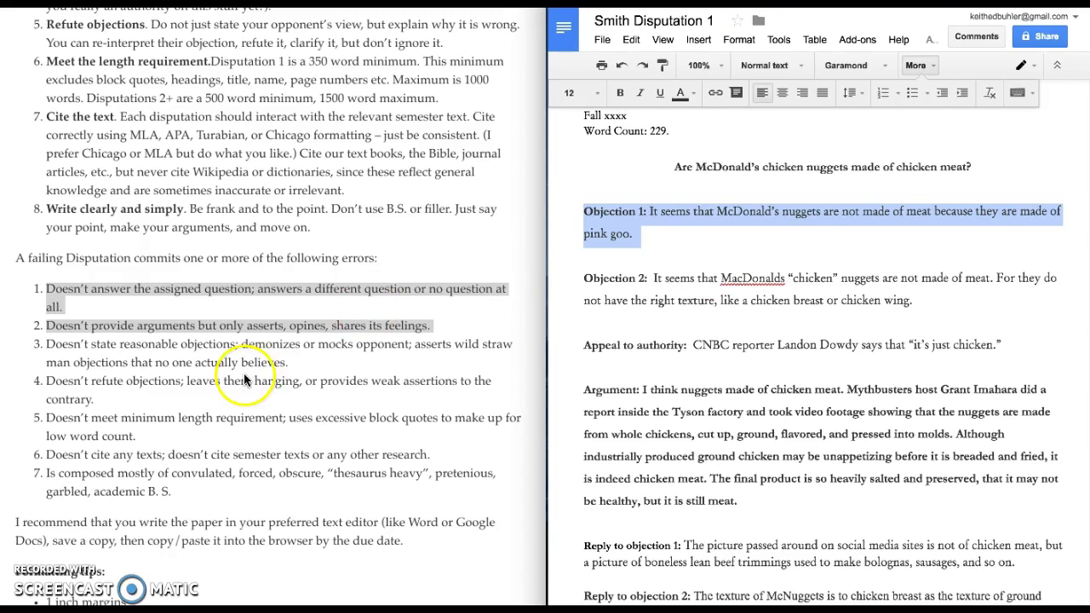
{"action": "left_click", "coordinate": [271, 357]}
{"action": "triple_click", "coordinate": [271, 358]}
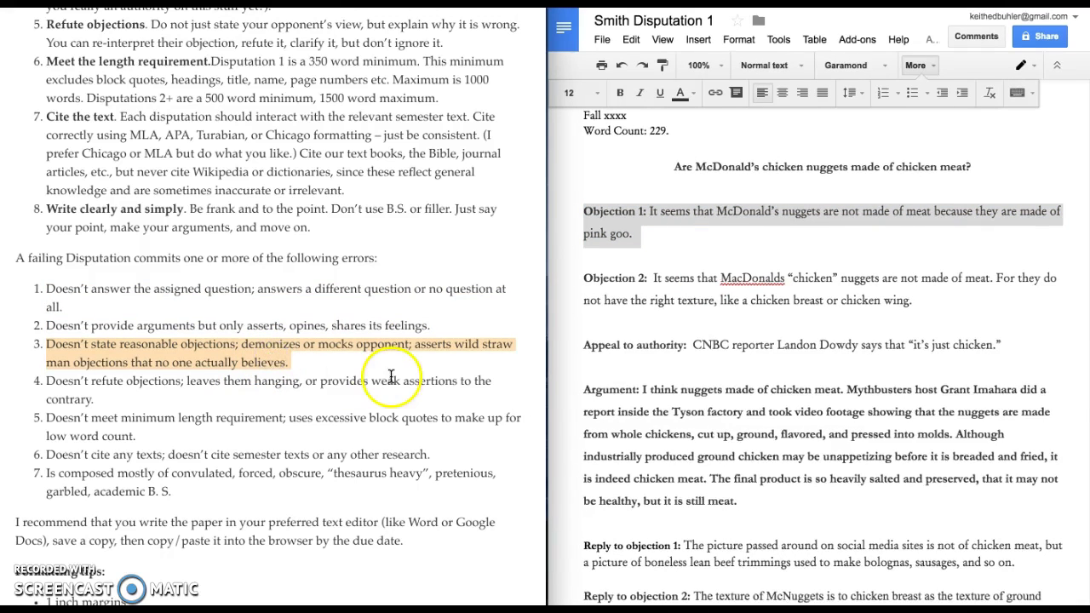
Highlight the fourth failing error, about not refuting objections, and compare the paper's objections with the Reply to objection 1 paragraph
{"action": "scroll", "coordinate": [375, 382], "scroll_direction": "down", "scroll_amount": 1}
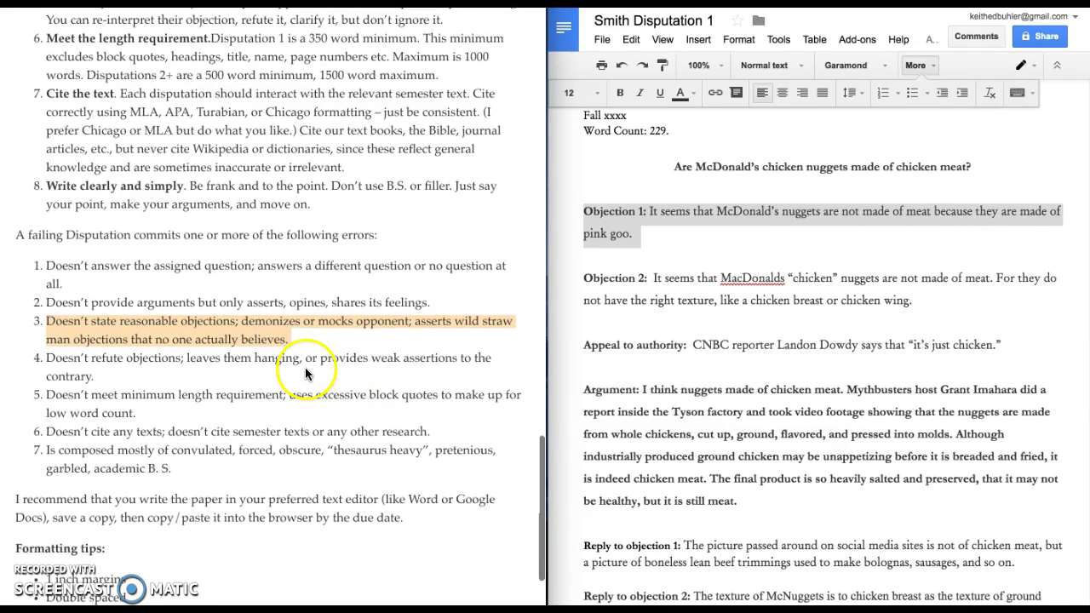
{"action": "triple_click", "coordinate": [352, 361]}
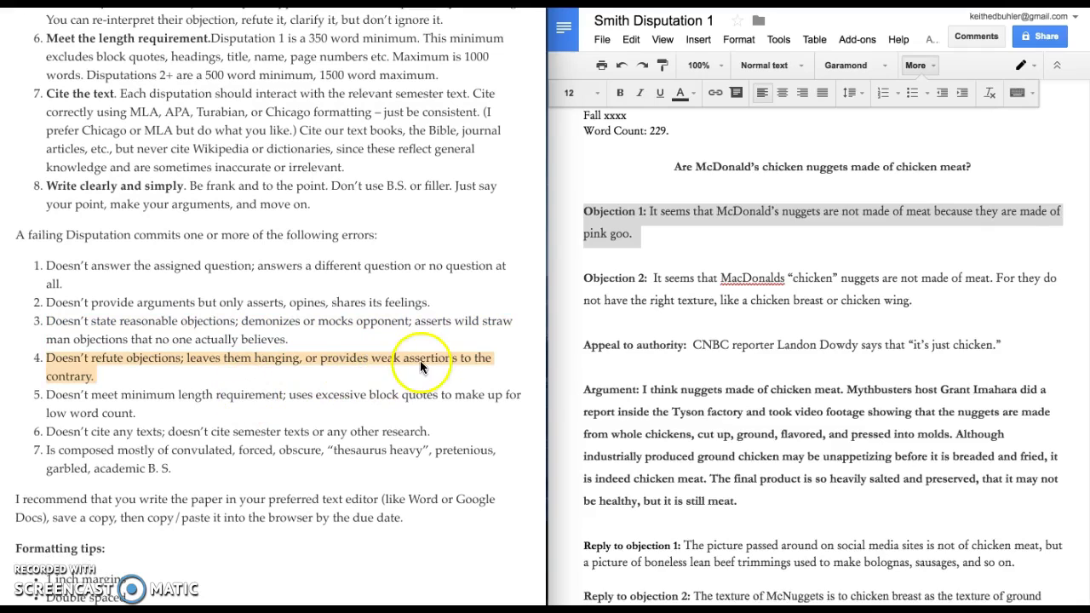
{"action": "scroll", "coordinate": [797, 347], "scroll_direction": "down", "scroll_amount": 3}
{"action": "left_click", "coordinate": [675, 365]}
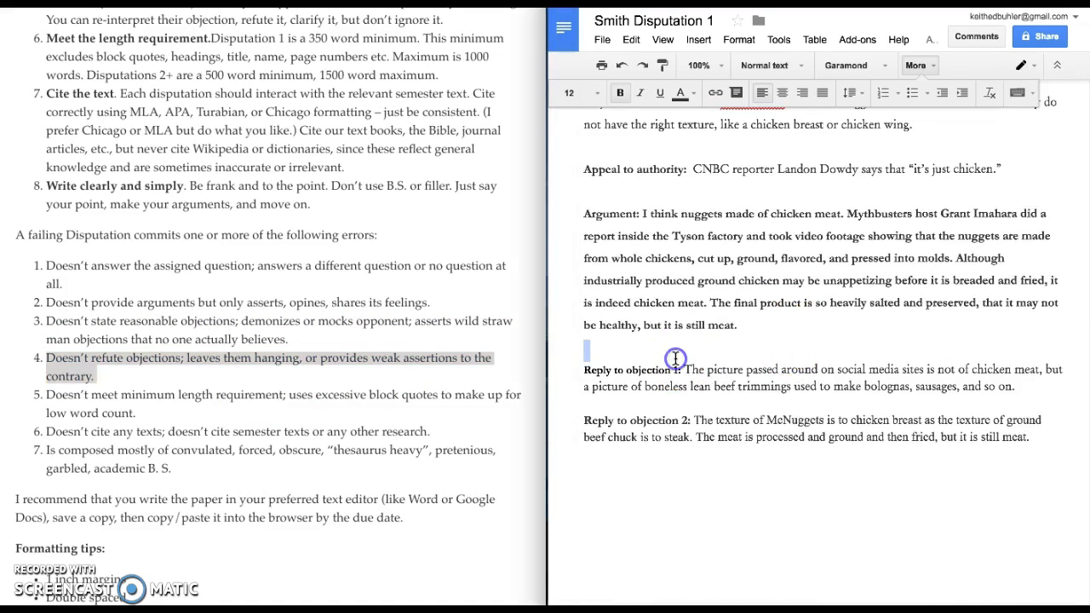
{"action": "triple_click", "coordinate": [773, 373]}
{"action": "key", "text": "ctrl+shift+End"}
{"action": "left_click", "coordinate": [726, 341]}
{"action": "left_click", "coordinate": [647, 373]}
{"action": "triple_click", "coordinate": [647, 373]}
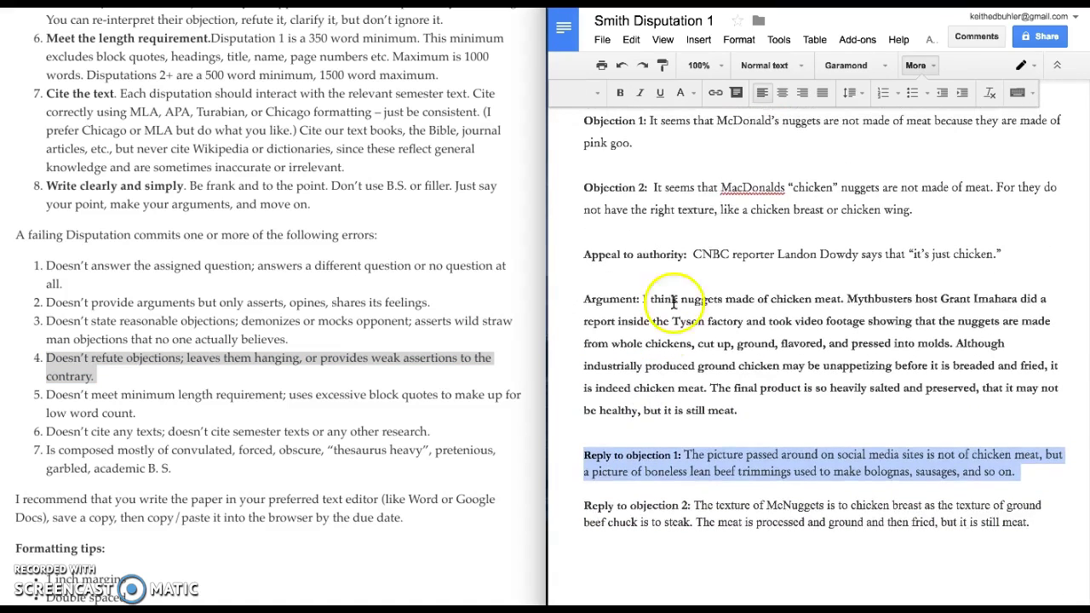
{"action": "double_click", "coordinate": [749, 188]}
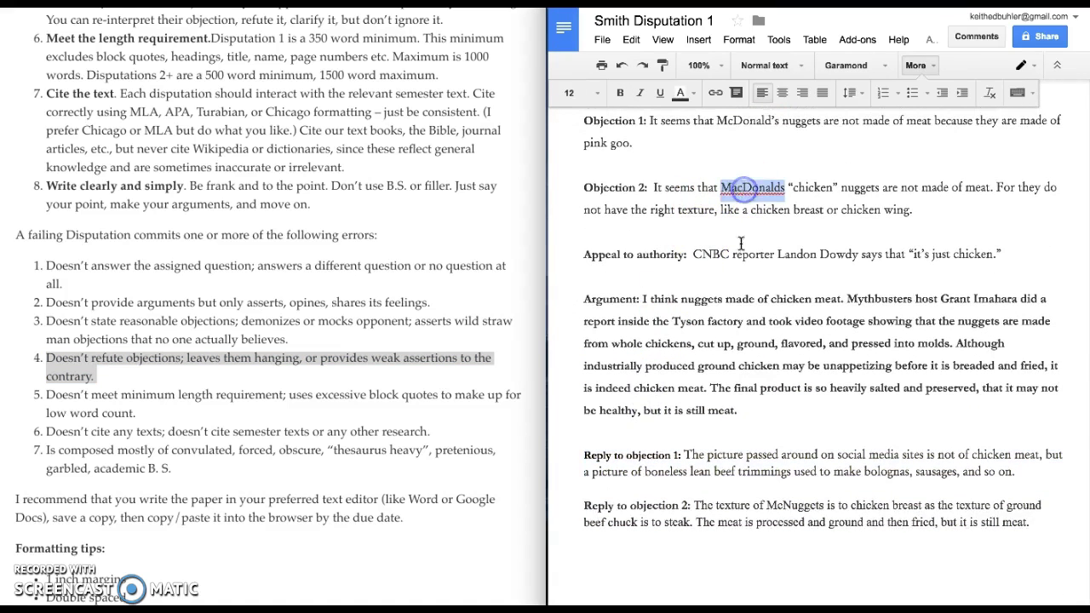
{"action": "triple_click", "coordinate": [699, 471]}
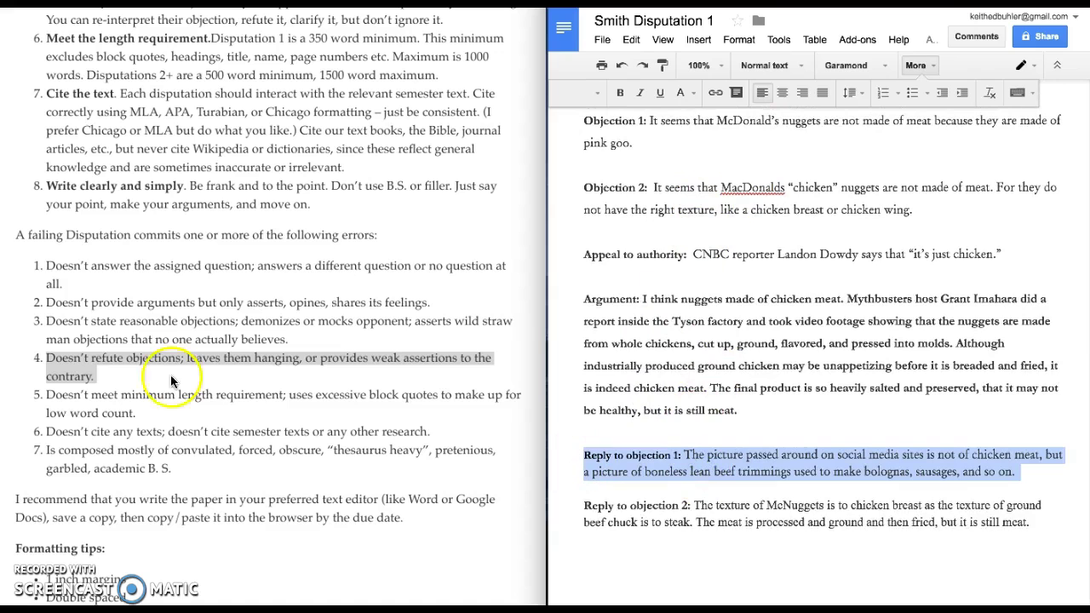
{"action": "scroll", "coordinate": [676, 322], "scroll_direction": "up", "scroll_amount": 3}
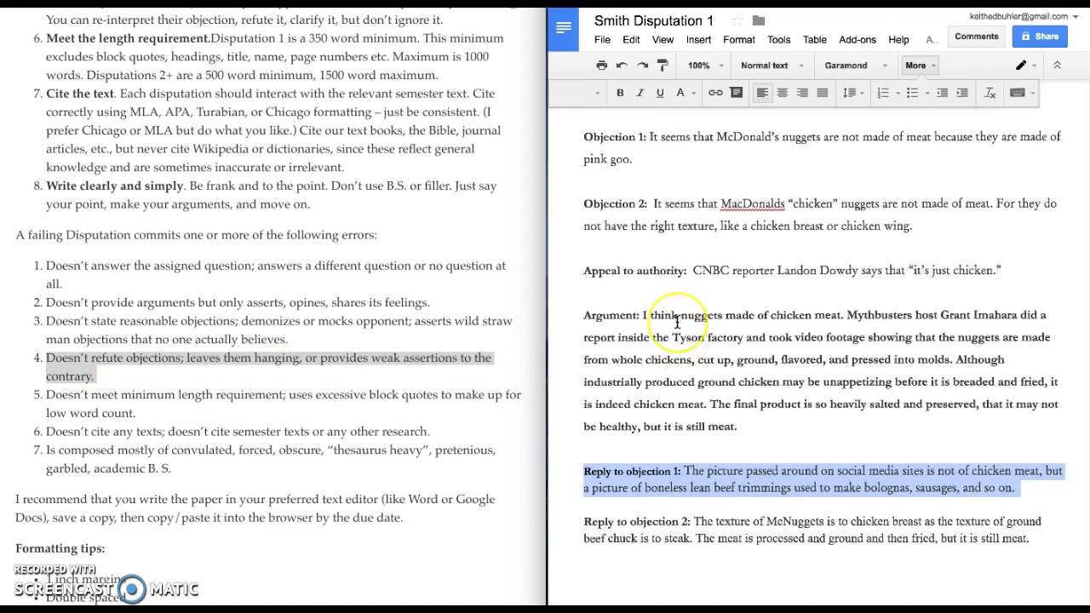
{"action": "scroll", "coordinate": [677, 321], "scroll_direction": "up", "scroll_amount": 1}
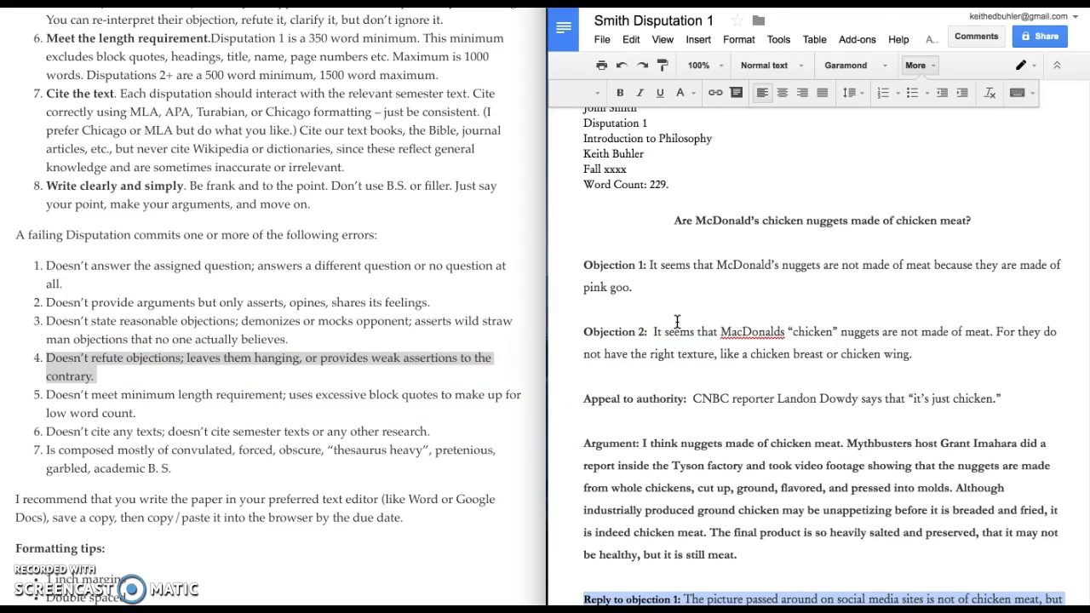
Highlight the sixth failing error, about not citing texts, and check Objection 2, the Appeal to authority and the Argument against it
{"action": "scroll", "coordinate": [244, 382], "scroll_direction": "down", "scroll_amount": 1}
{"action": "left_click", "coordinate": [219, 378]}
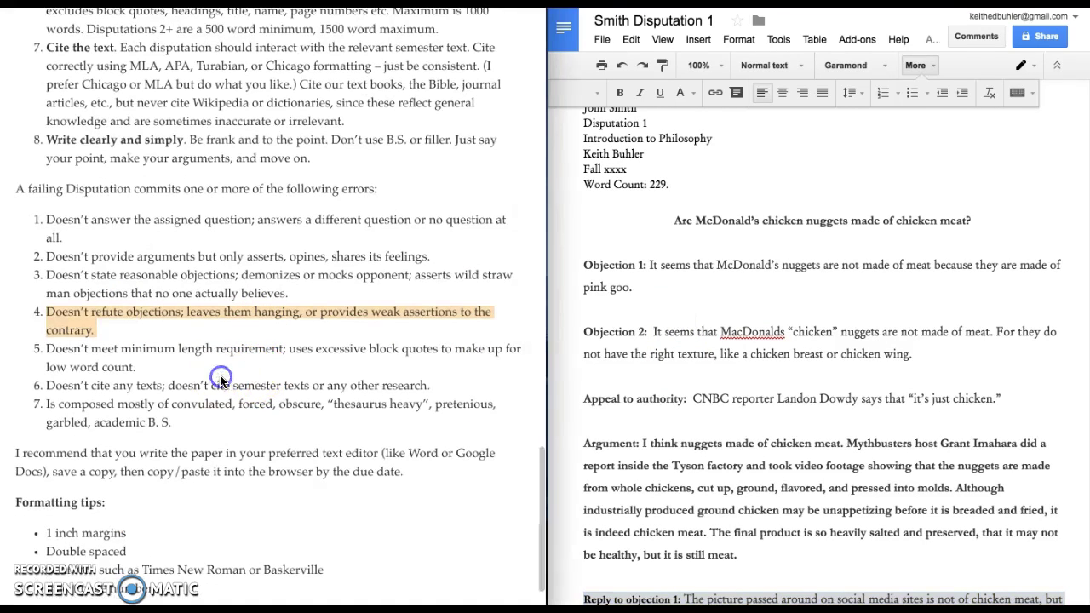
{"action": "triple_click", "coordinate": [174, 389]}
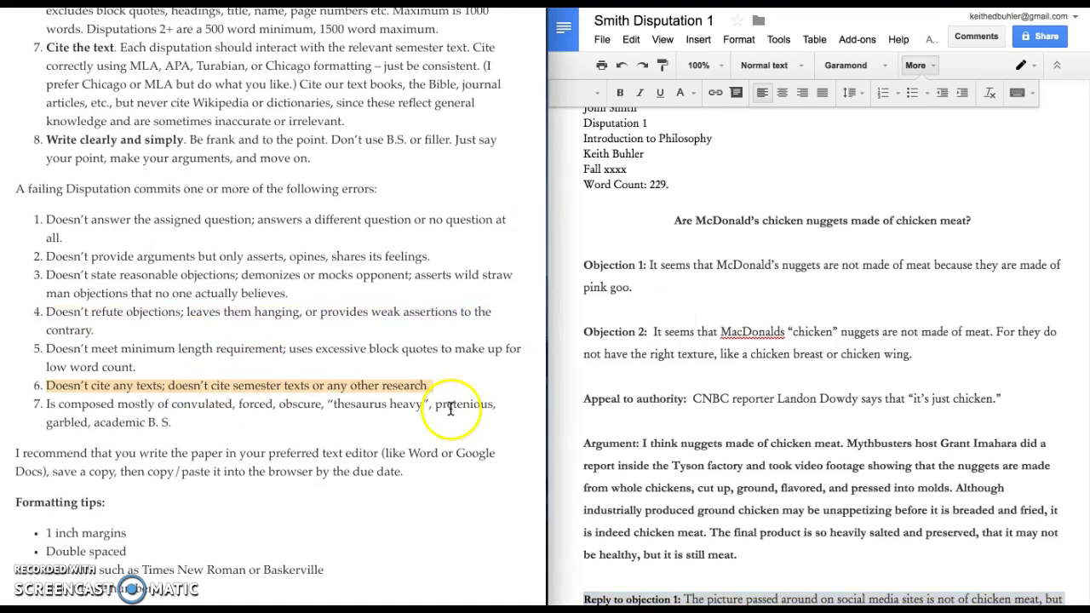
{"action": "scroll", "coordinate": [894, 332], "scroll_direction": "down", "scroll_amount": 2}
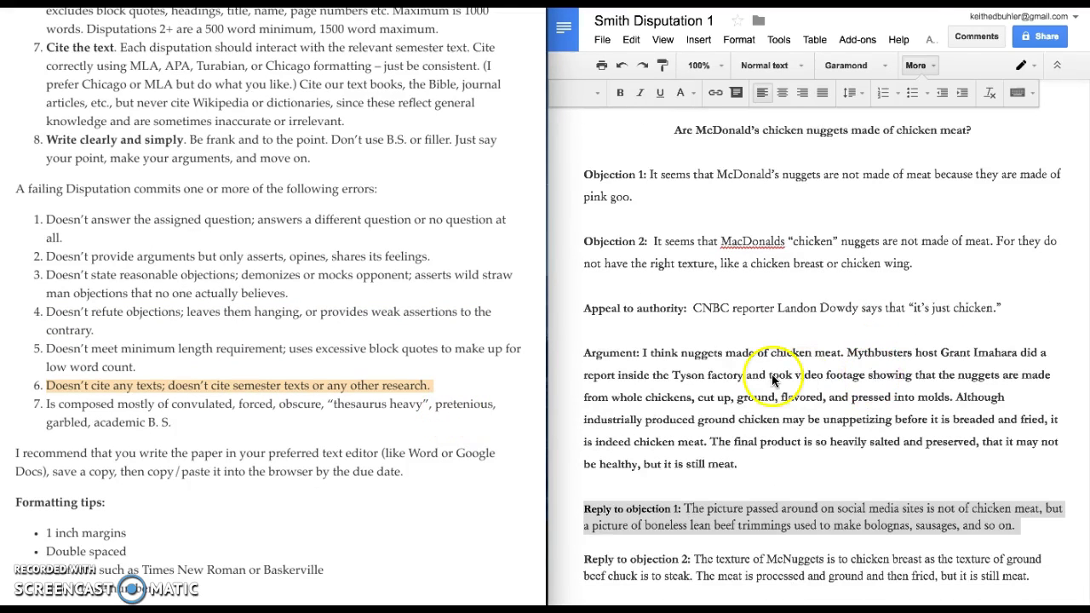
{"action": "triple_click", "coordinate": [819, 308]}
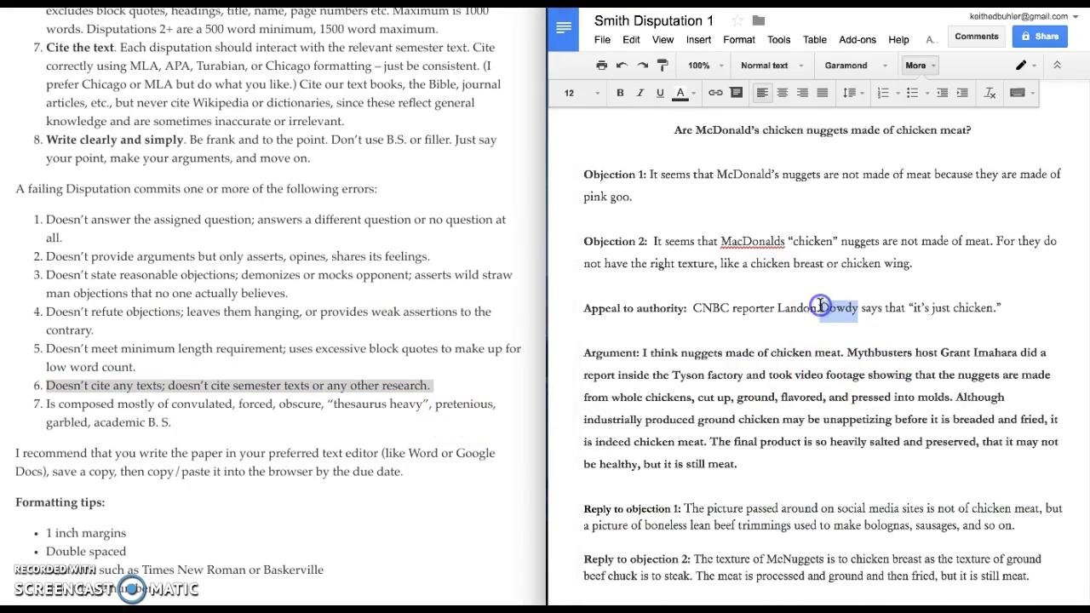
{"action": "left_click", "coordinate": [772, 463], "text": "shift"}
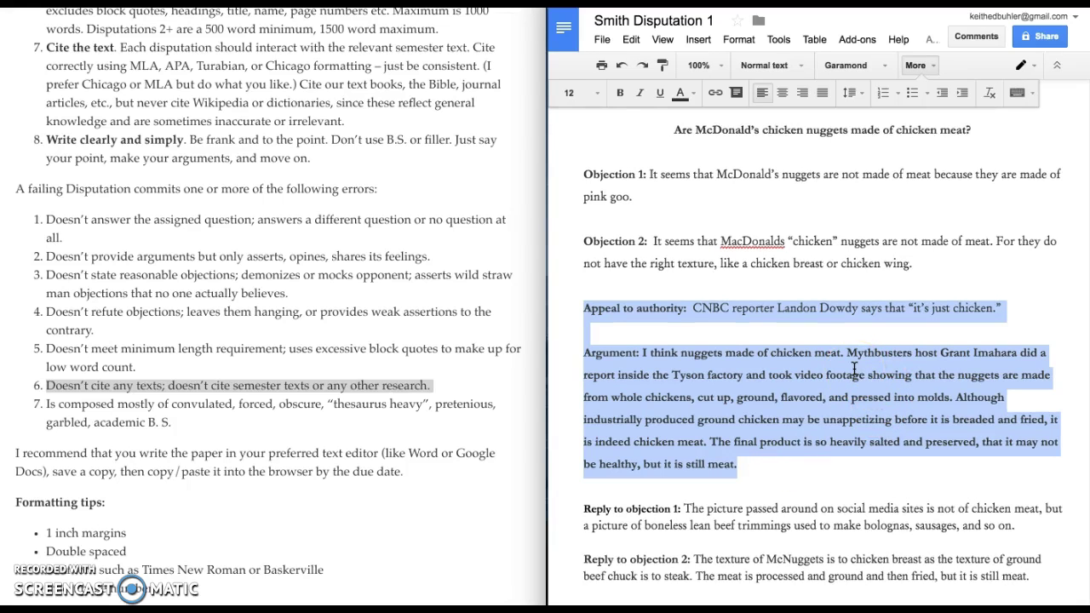
{"action": "triple_click", "coordinate": [689, 374]}
{"action": "triple_click", "coordinate": [724, 243]}
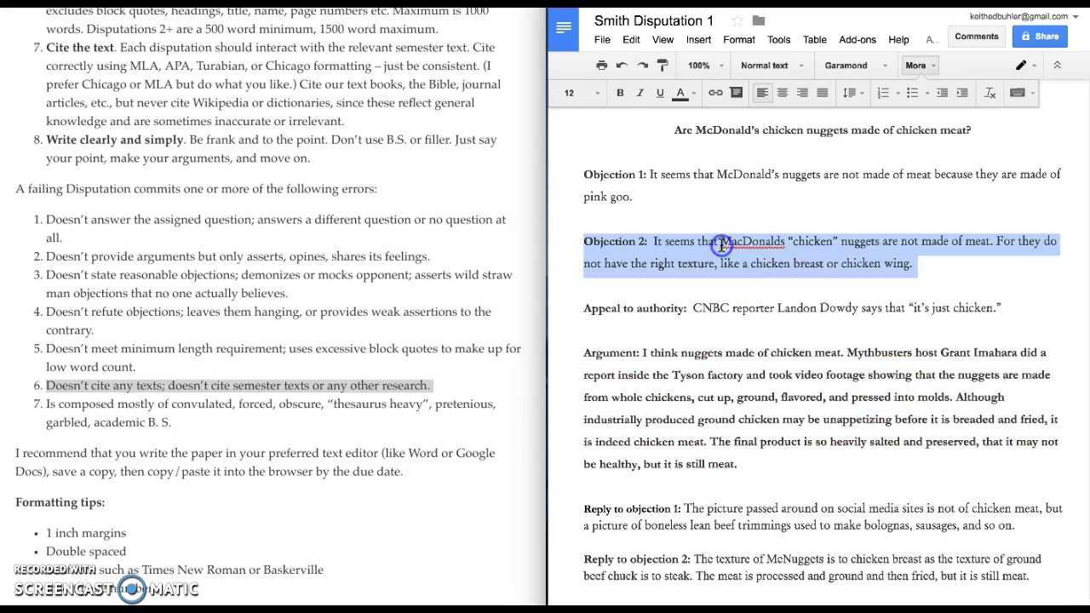
{"action": "triple_click", "coordinate": [822, 304]}
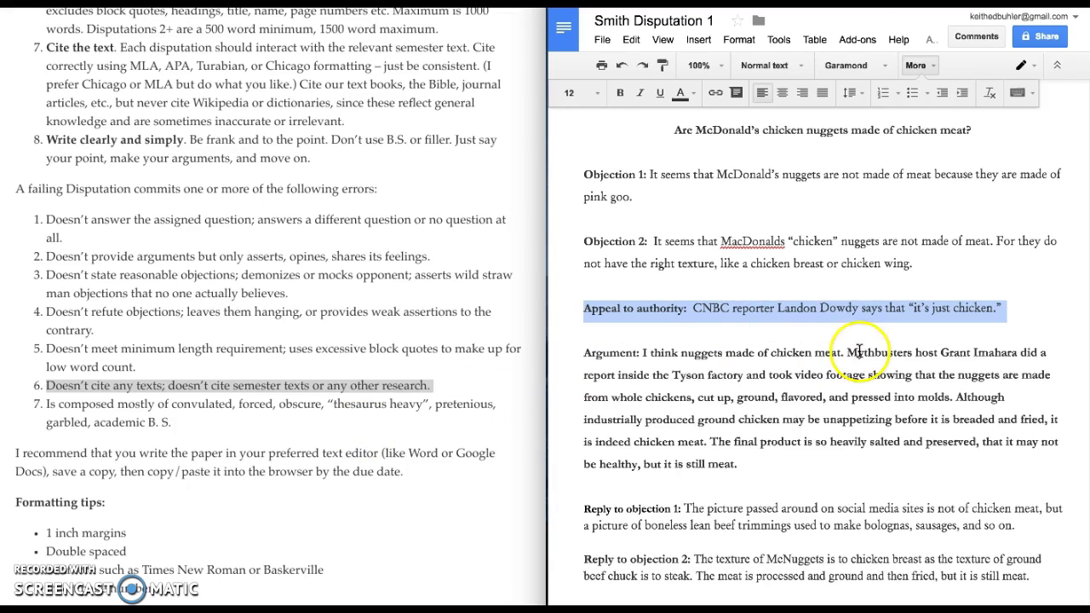
Highlight the seventh failing error, about convoluted "thesaurus heavy" writing, and look over the paper from the replies up to the heading
{"action": "left_click", "coordinate": [166, 422]}
{"action": "triple_click", "coordinate": [164, 422]}
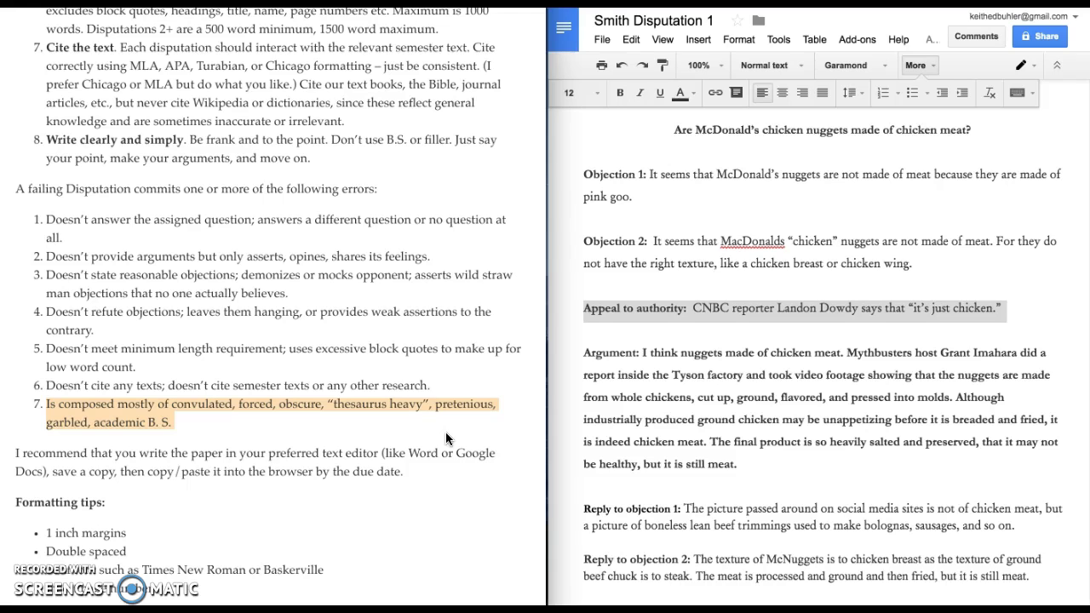
{"action": "left_click", "coordinate": [862, 298]}
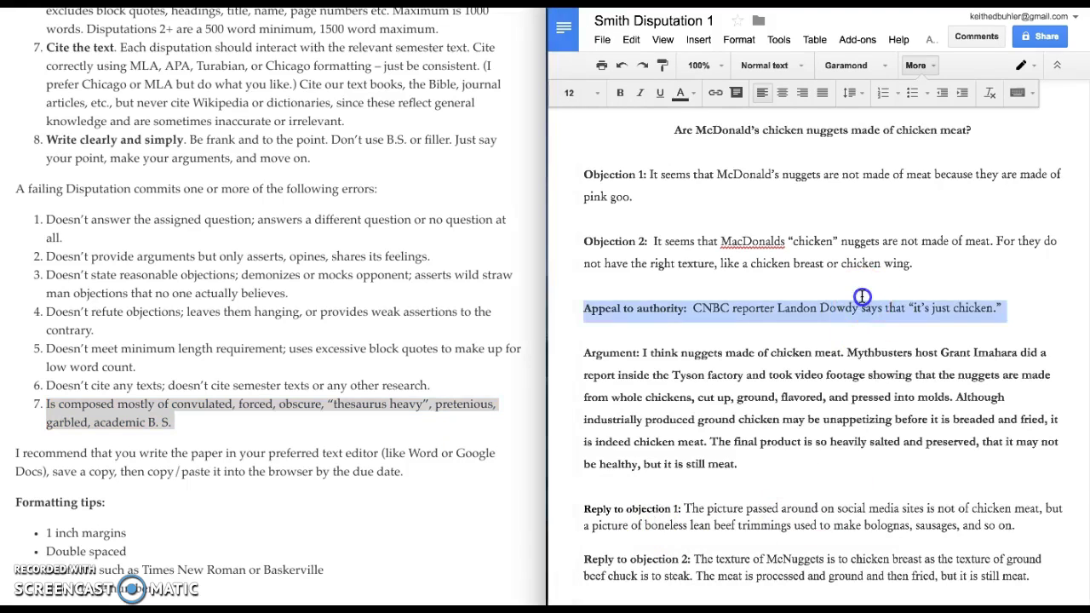
{"action": "key", "text": "shift+Up"}
{"action": "scroll", "coordinate": [862, 295], "scroll_direction": "down", "scroll_amount": 1}
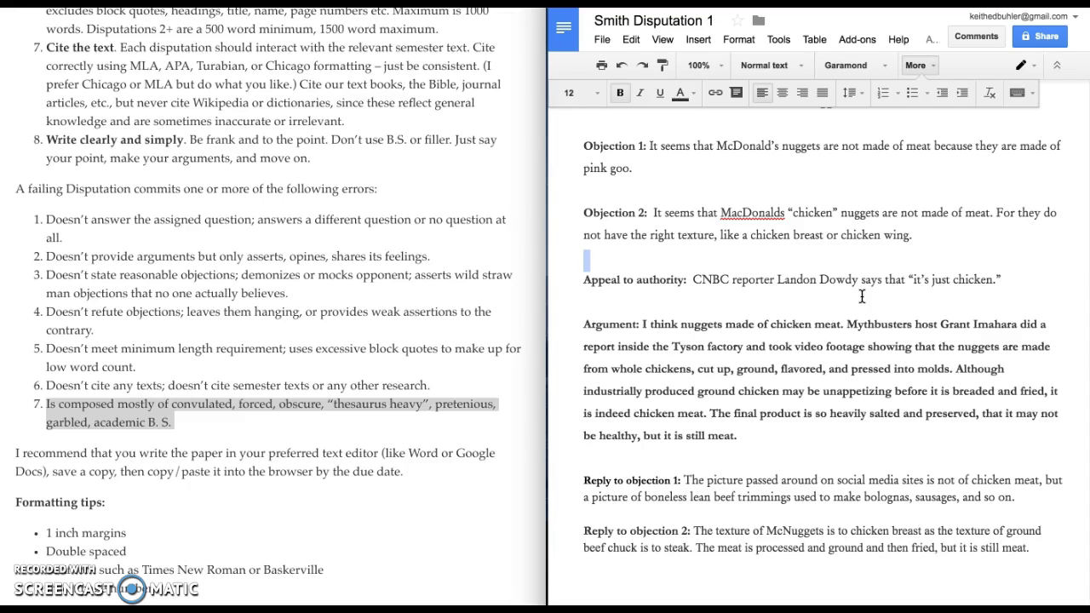
{"action": "scroll", "coordinate": [861, 295], "scroll_direction": "up", "scroll_amount": 4}
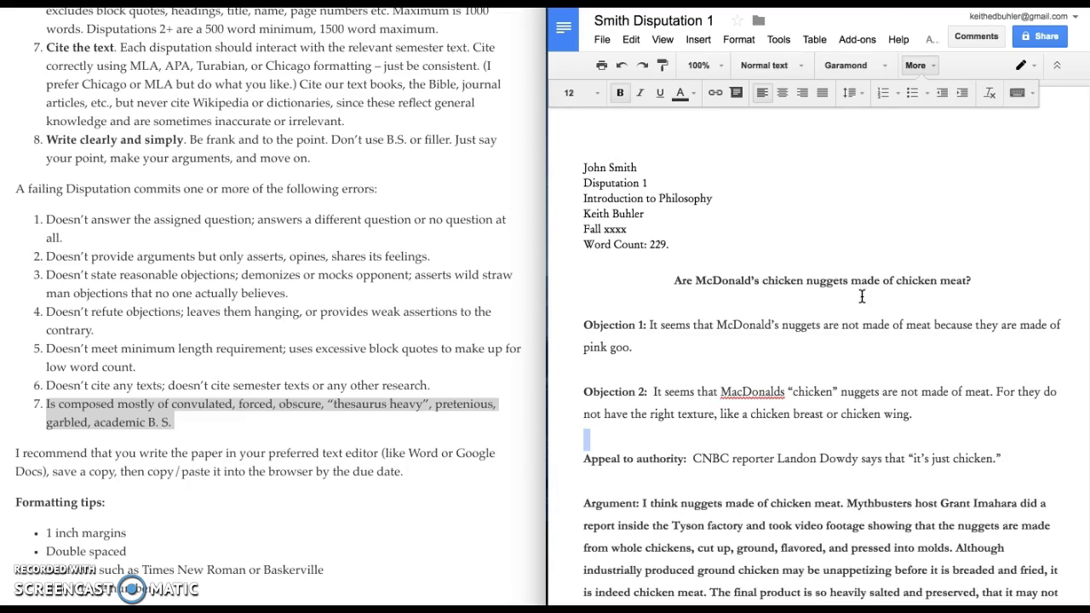